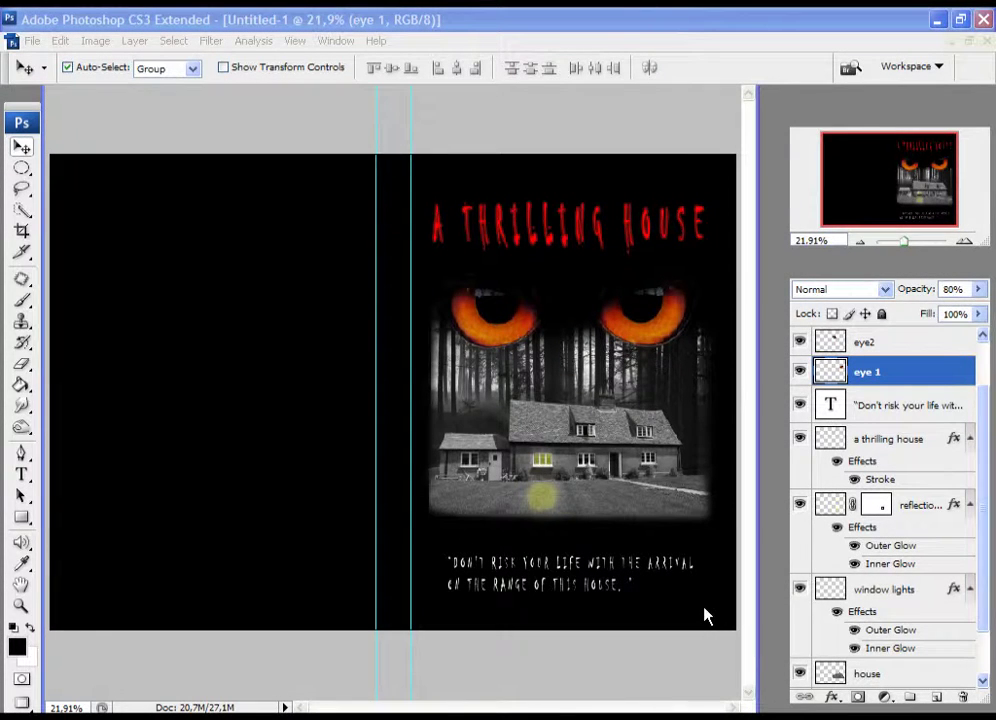
# Create a new layer group above the eye 1 layer and name it "front side"
pyautogui.click(986, 437)
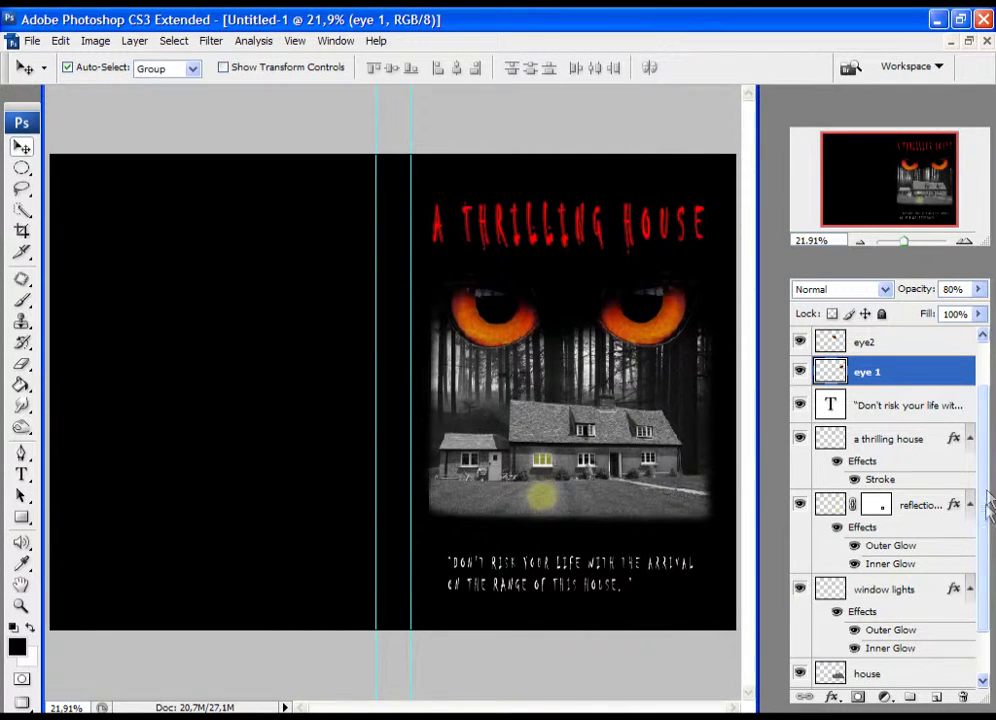
pyautogui.click(909, 697)
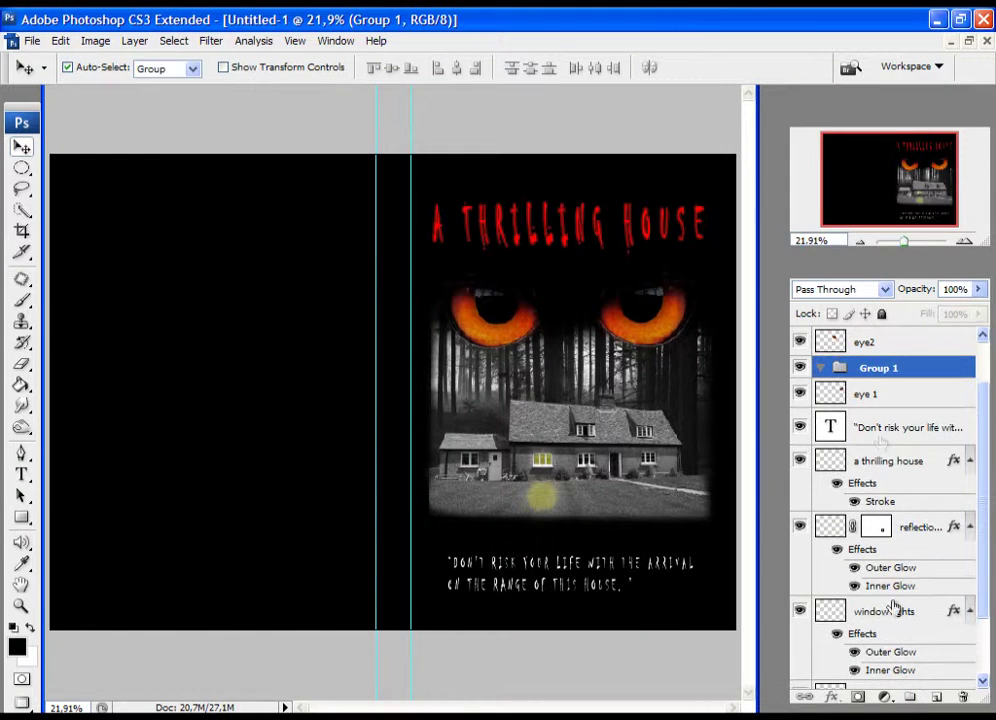
pyautogui.doubleClick(881, 370)
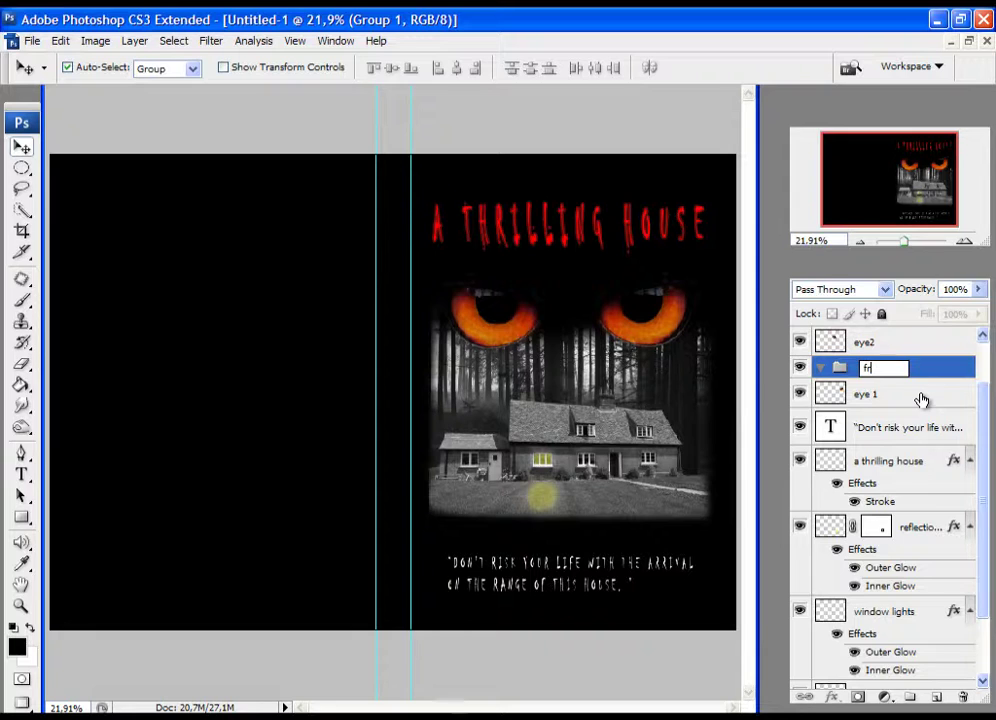
pyautogui.write('front side')
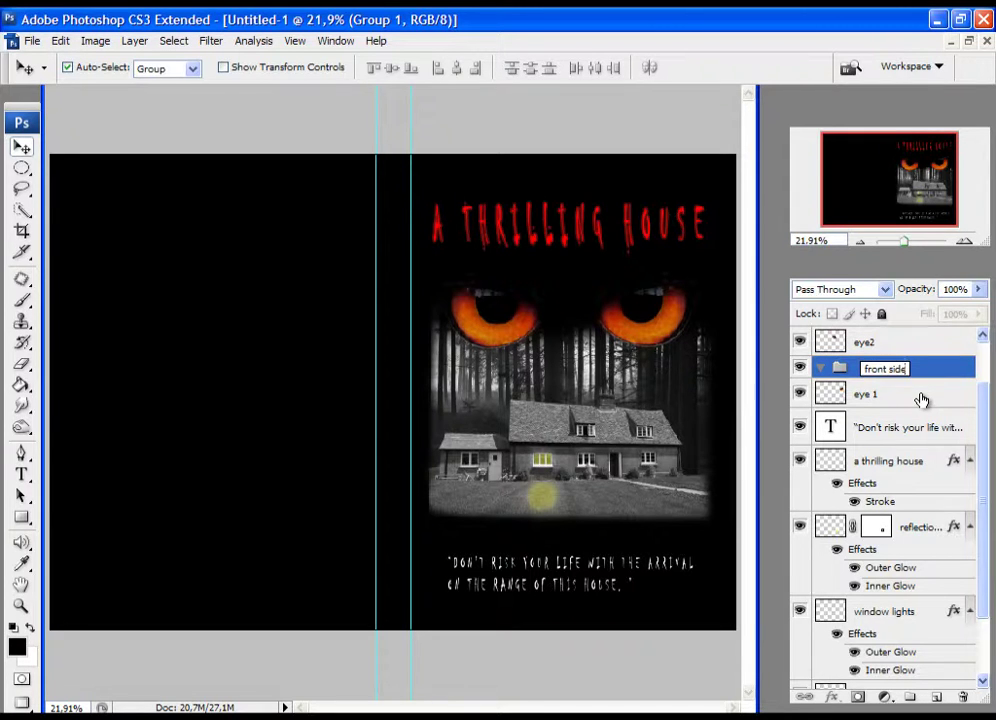
pyautogui.press('Return')
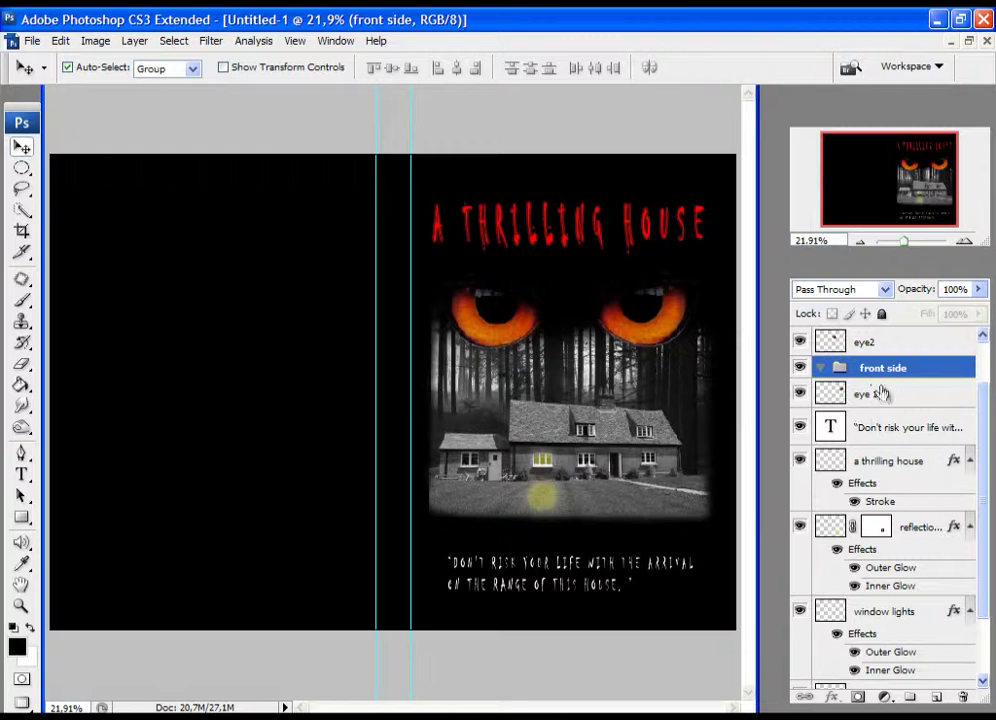
# Move all layers from eye 1 down to the masked front side layer into the front side group
pyautogui.moveTo(882, 394); pyautogui.dragTo(884, 440)
pyautogui.click(866, 396)
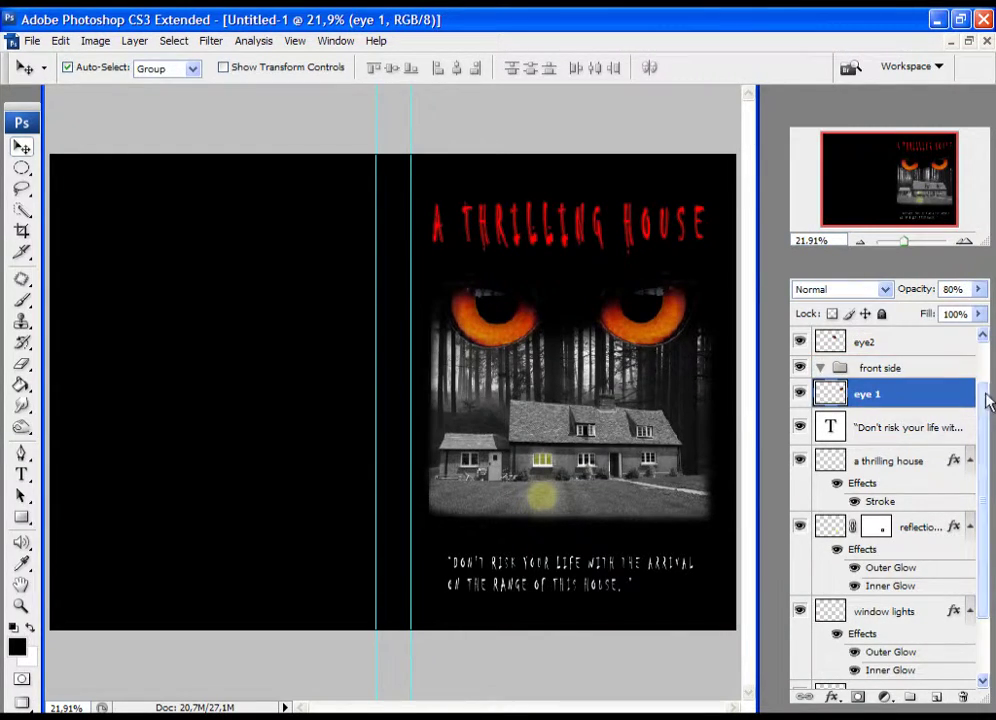
pyautogui.moveTo(985, 400); pyautogui.dragTo(985, 511)
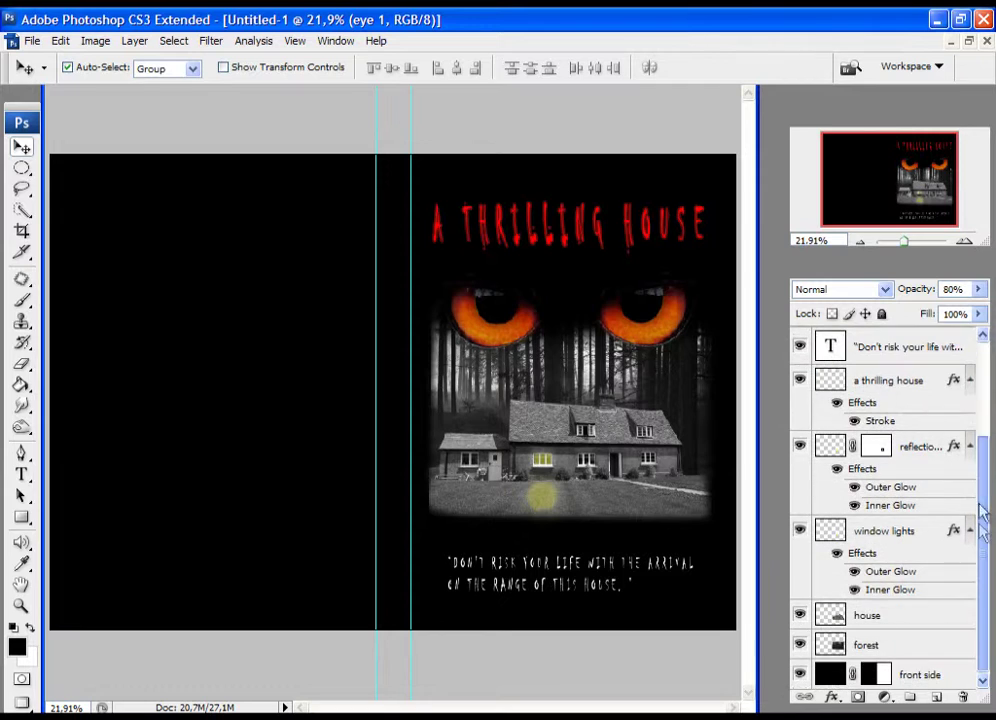
pyautogui.keyDown('shift'); pyautogui.click(916, 676); pyautogui.keyUp('shift')
pyautogui.scroll(3, 882, 455)
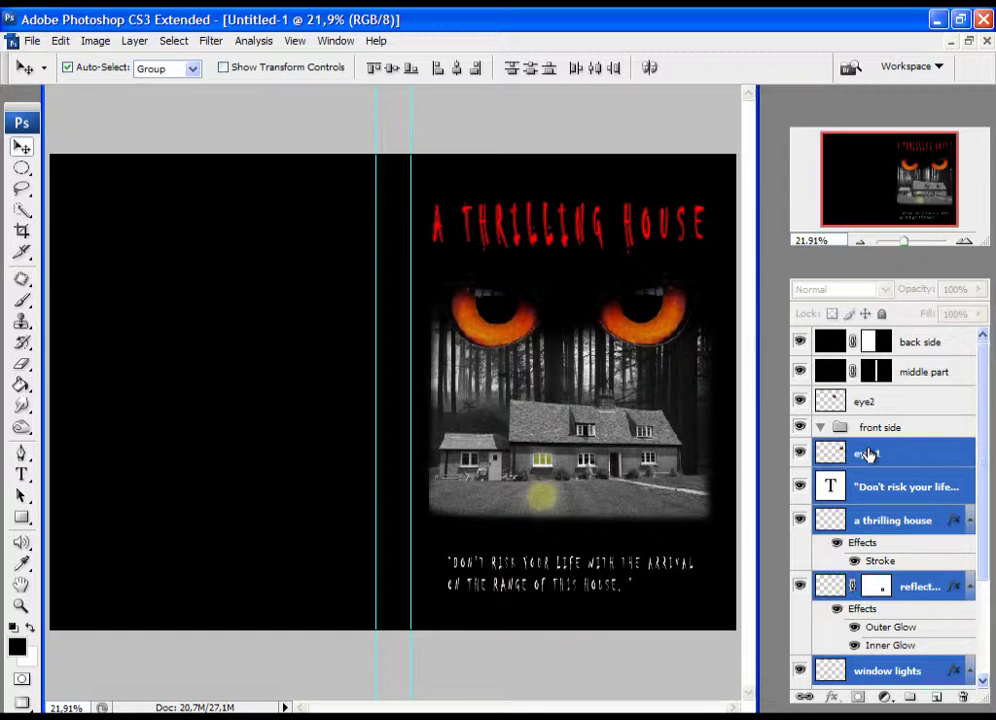
pyautogui.moveTo(862, 460); pyautogui.dragTo(872, 432)
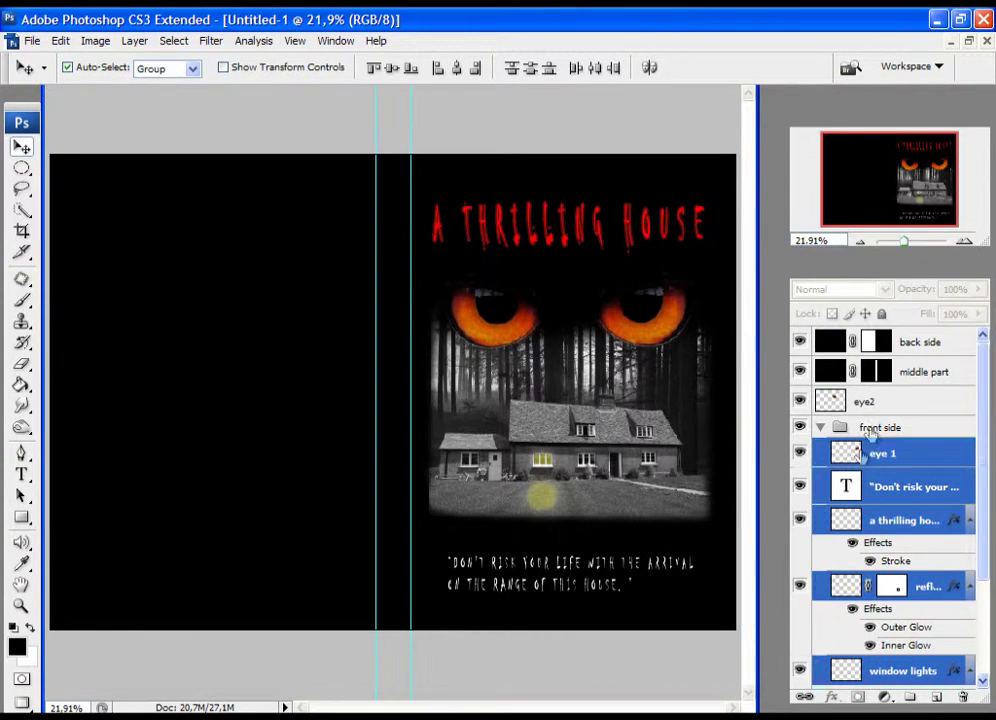
# Collapse the front side group, add the eye2 layer to it, and place the back side layer beneath the group
pyautogui.click(820, 428)
pyautogui.moveTo(866, 402); pyautogui.dragTo(874, 427)
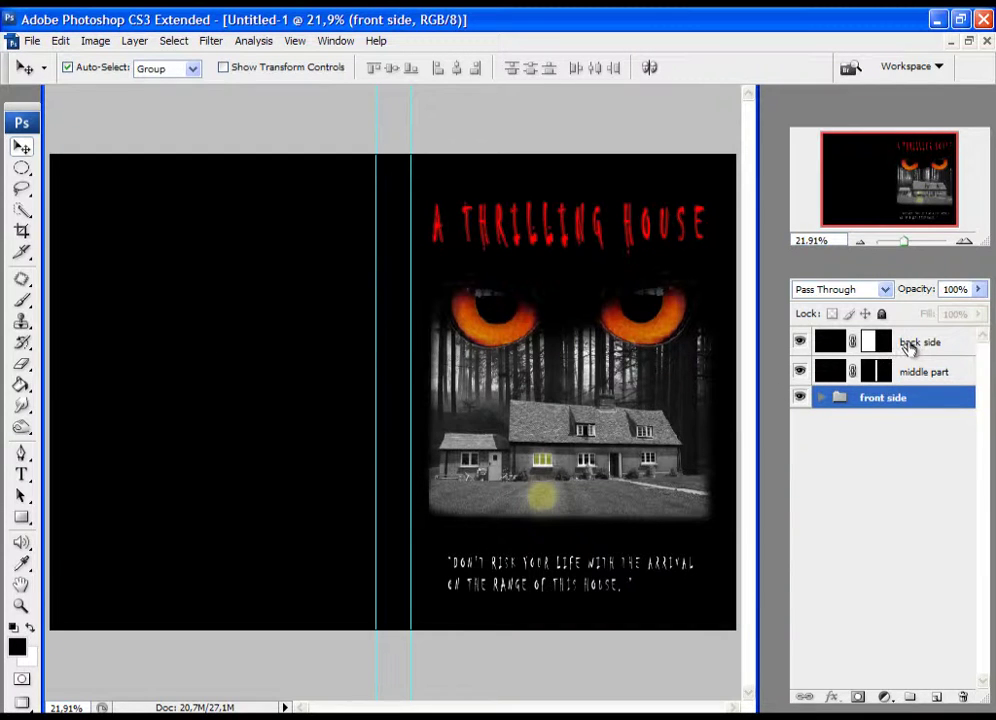
pyautogui.moveTo(907, 350); pyautogui.dragTo(897, 435)
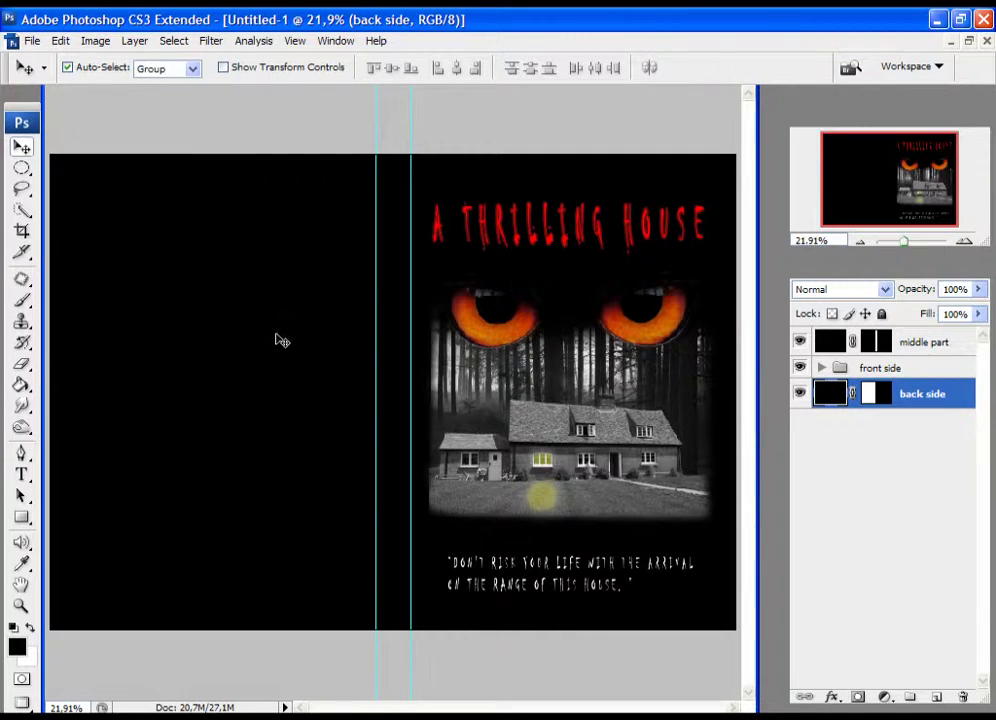
# Start opening files from the Tutorial folder and show its contents as thumbnails
pyautogui.click(34, 41)
pyautogui.click(84, 75)
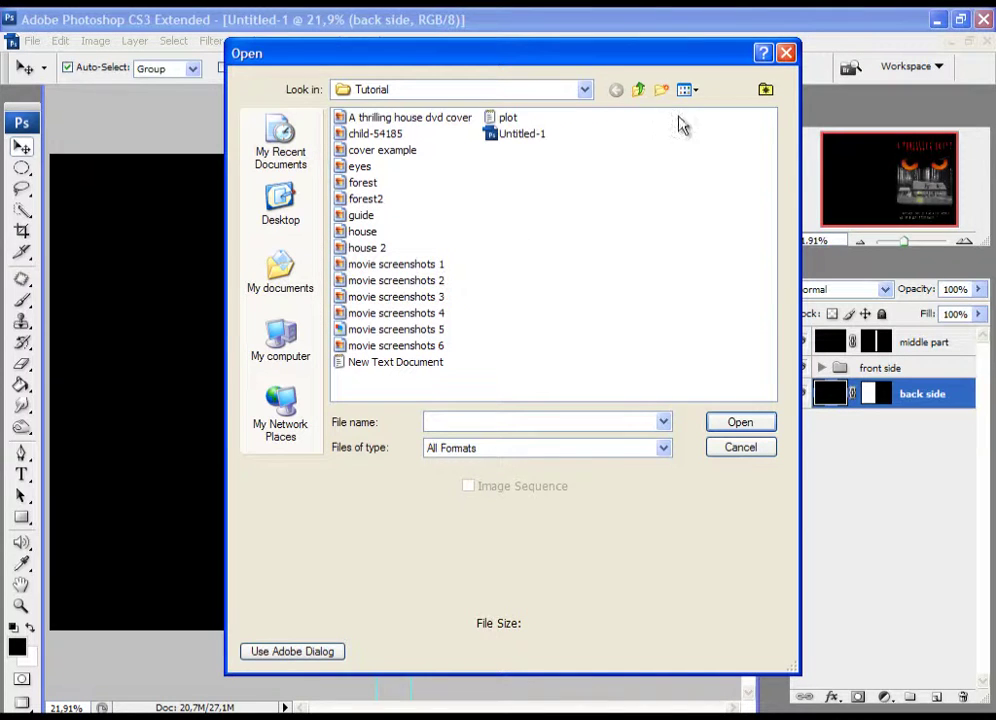
pyautogui.click(686, 89)
pyautogui.click(700, 109)
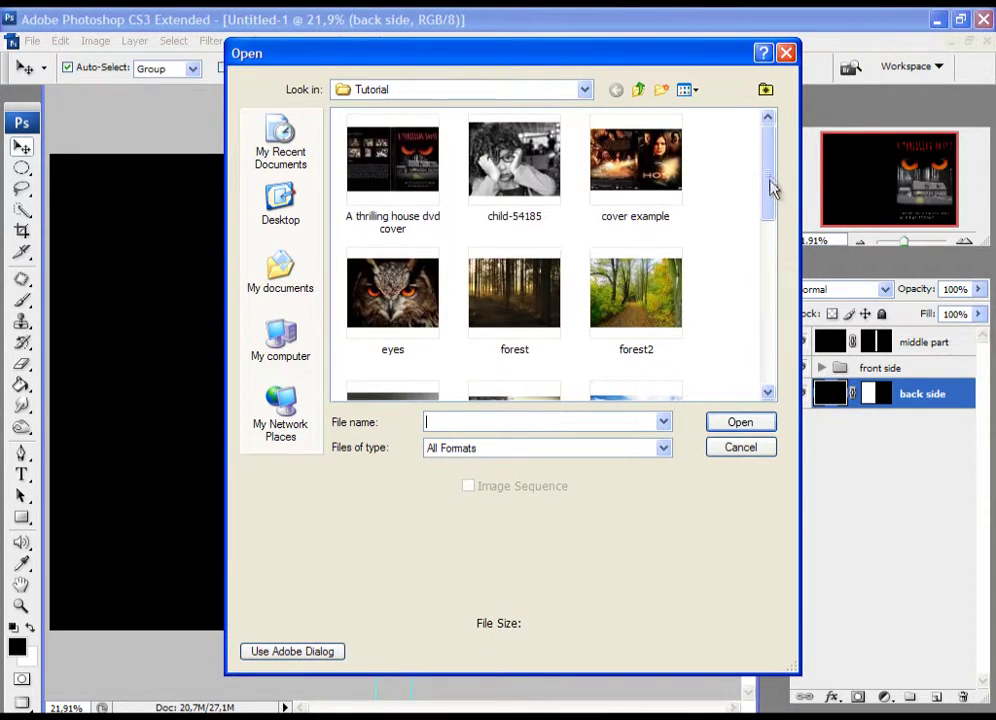
# Open child-54185 together with movie screenshots 1, 2, 3, 4 and 6
pyautogui.moveTo(771, 189); pyautogui.dragTo(758, 149)
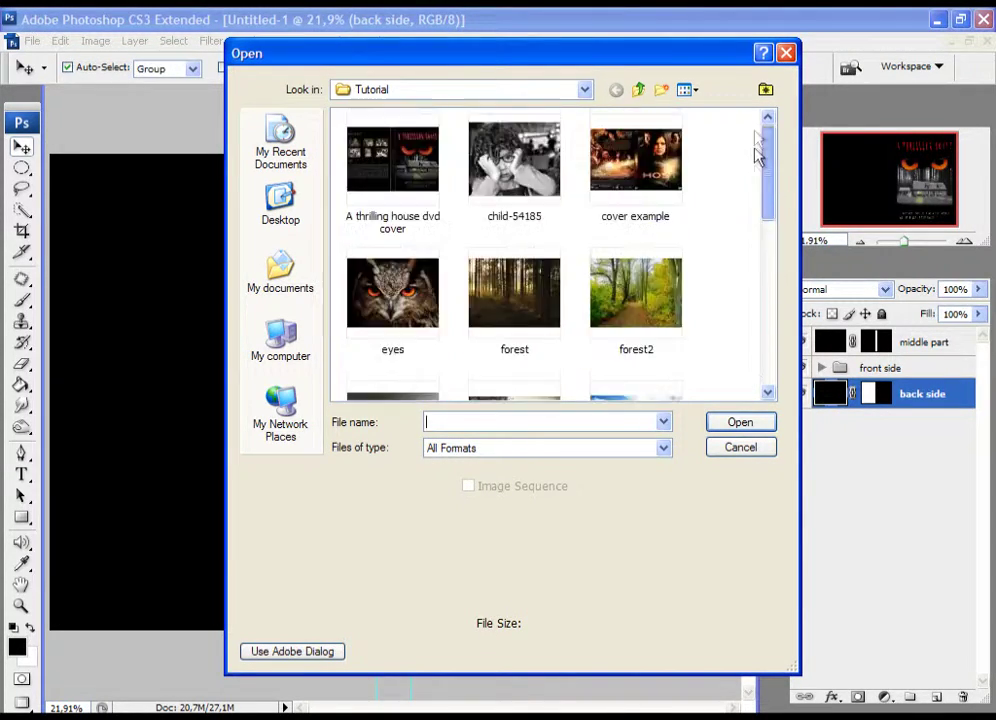
pyautogui.moveTo(645, 212); pyautogui.dragTo(556, 222)
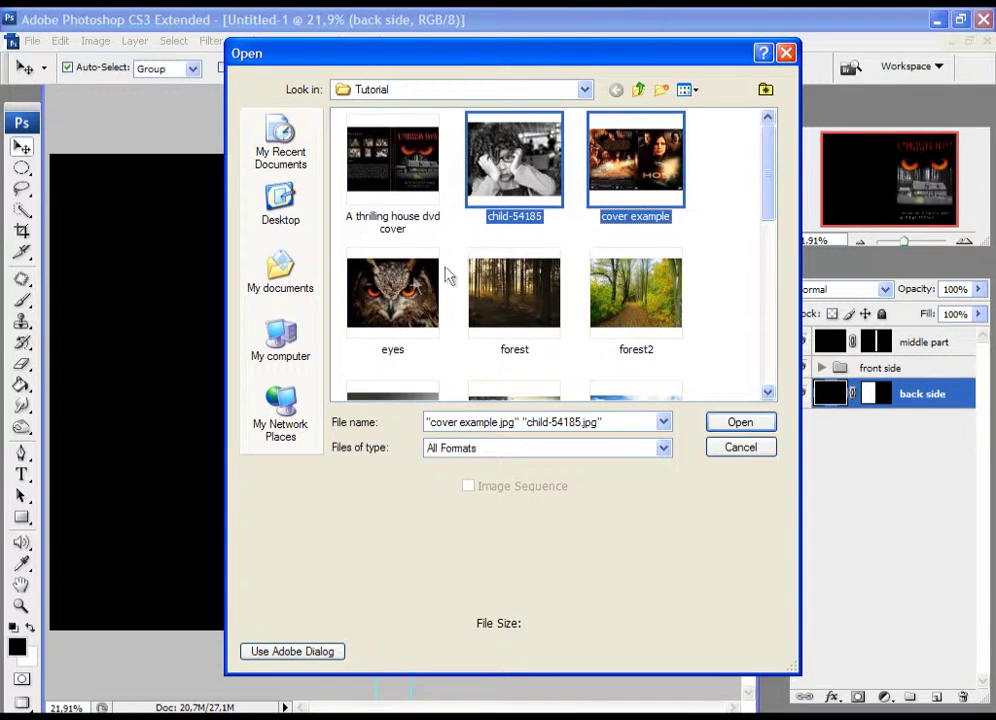
pyautogui.keyDown('ctrl'); pyautogui.click(627, 185); pyautogui.keyUp('ctrl')
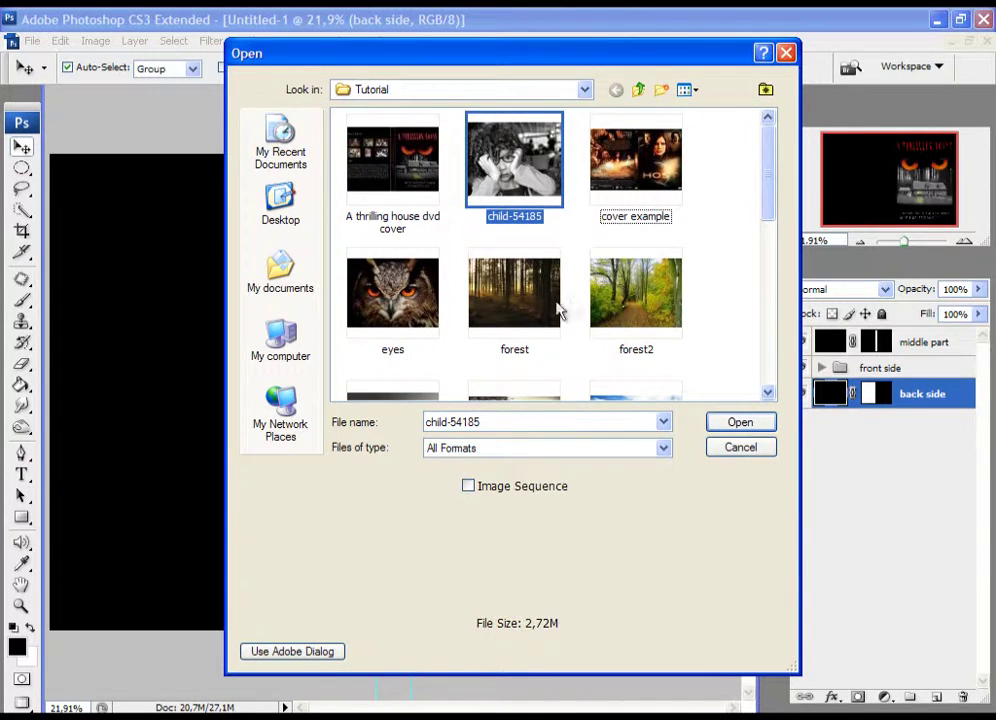
pyautogui.scroll(-3, 560, 312)
pyautogui.keyDown('ctrl'); pyautogui.click(391, 351); pyautogui.keyUp('ctrl')
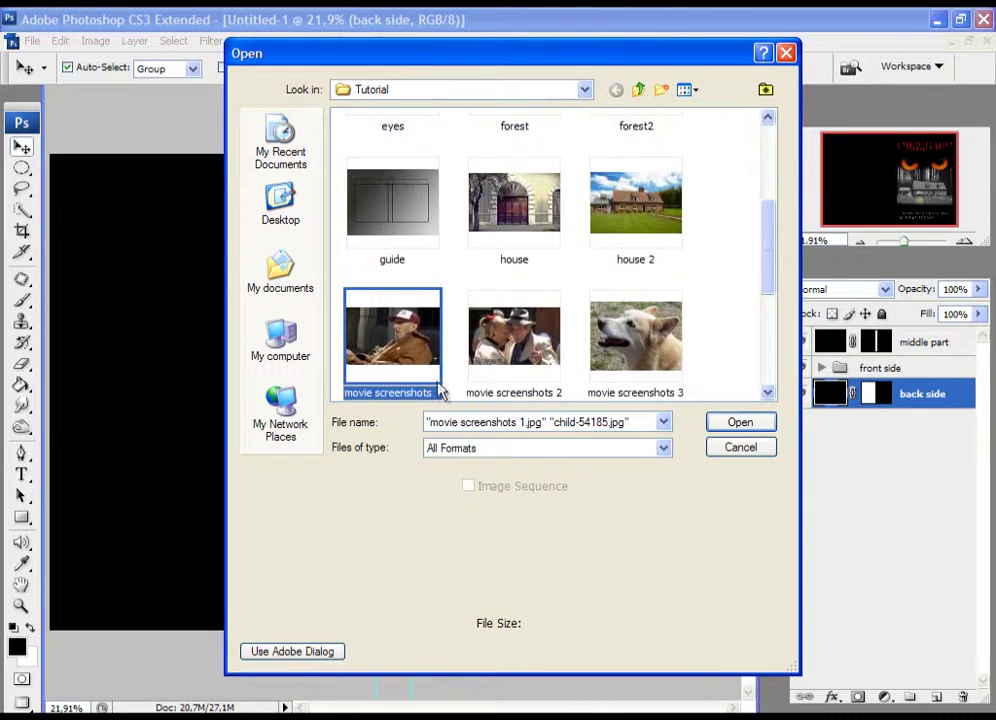
pyautogui.keyDown('ctrl'); pyautogui.click(509, 337); pyautogui.keyUp('ctrl')
pyautogui.keyDown('ctrl'); pyautogui.click(648, 333); pyautogui.keyUp('ctrl')
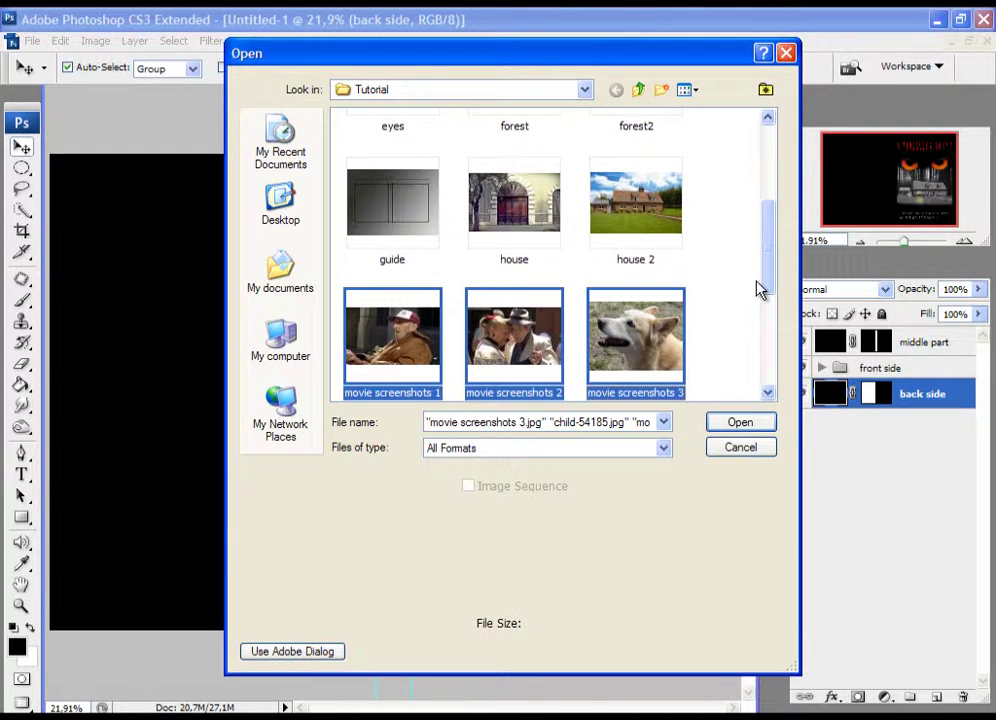
pyautogui.moveTo(772, 268); pyautogui.dragTo(767, 351)
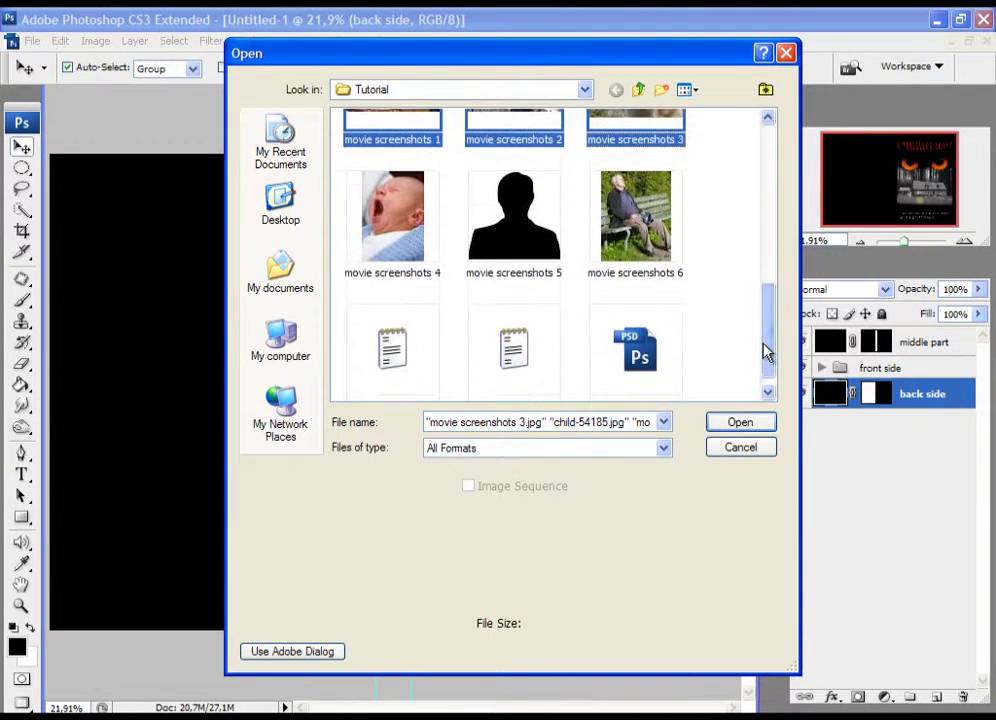
pyautogui.keyDown('ctrl'); pyautogui.click(634, 215); pyautogui.keyUp('ctrl')
pyautogui.keyDown('ctrl'); pyautogui.click(403, 222); pyautogui.keyUp('ctrl')
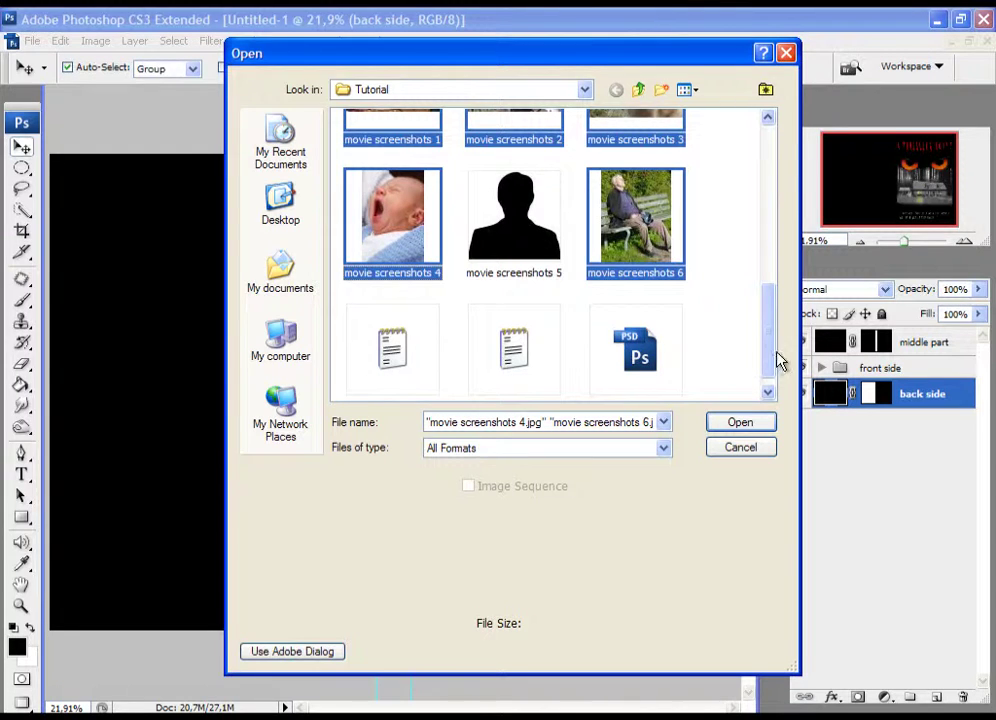
pyautogui.click(756, 424)
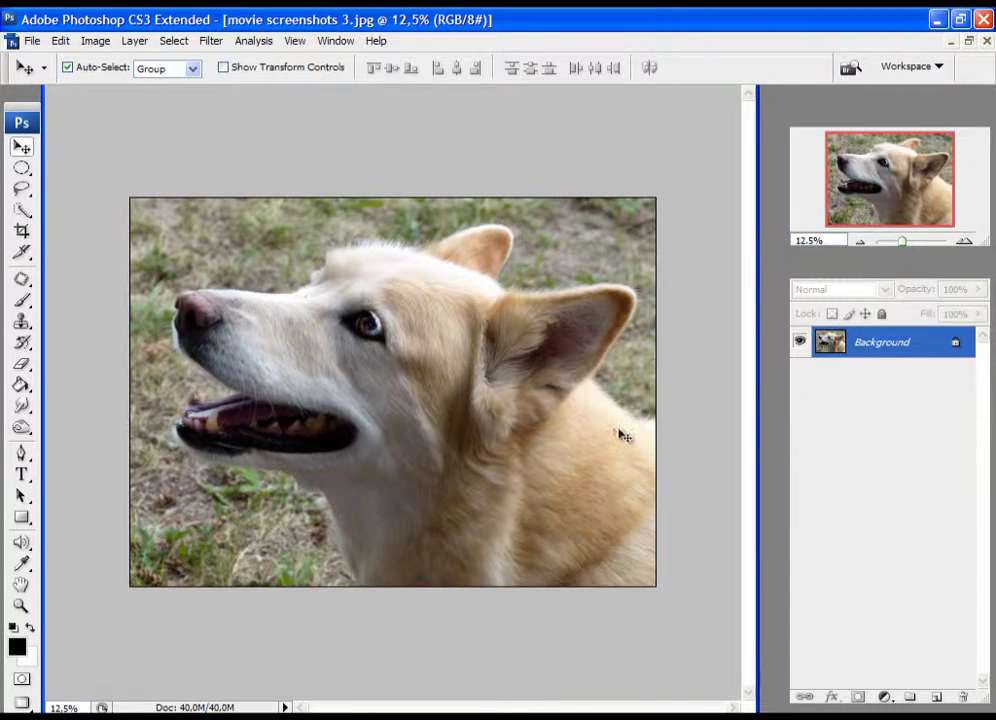
# Switch to Standard Screen Mode and rearrange the floating image windows so the Untitled-1 cover document is exposed
pyautogui.click(22, 705)
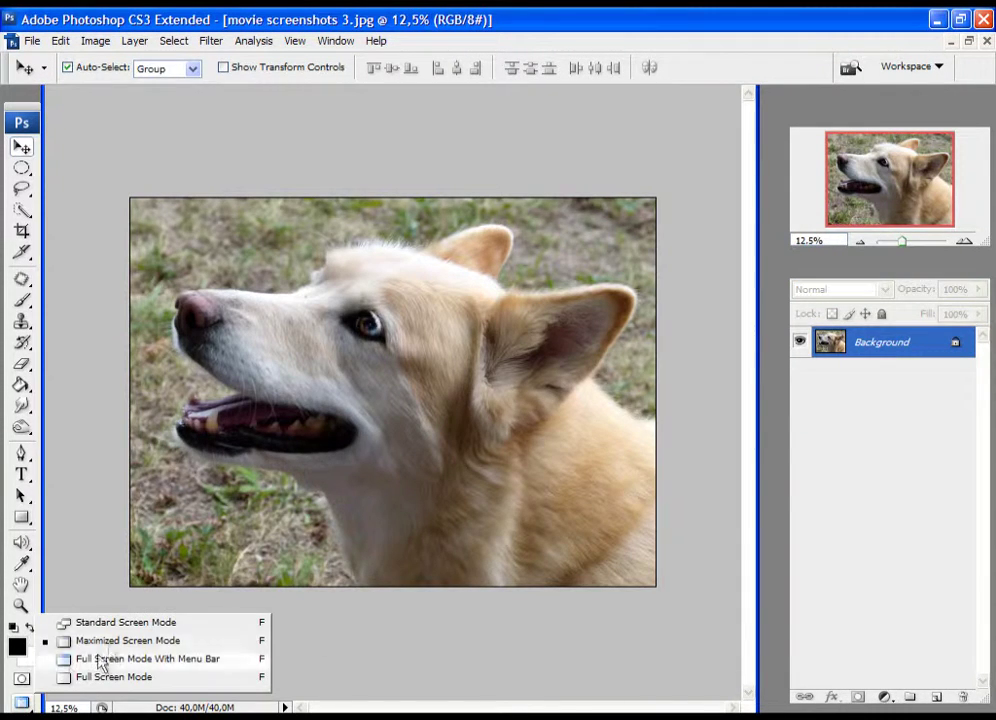
pyautogui.click(127, 630)
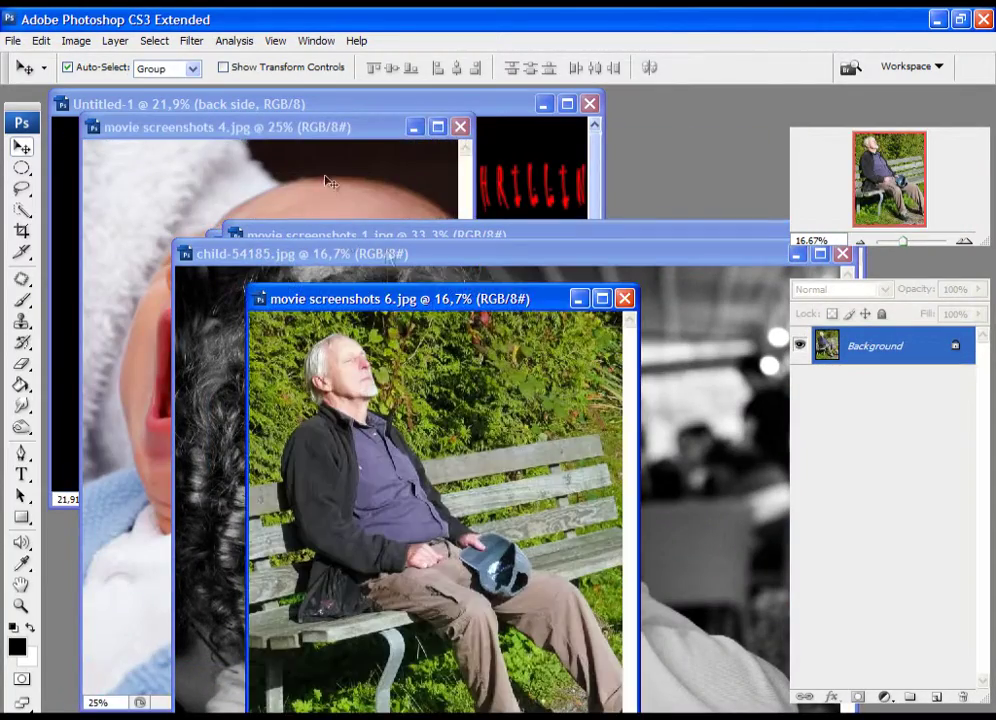
pyautogui.moveTo(291, 131); pyautogui.dragTo(453, 277)
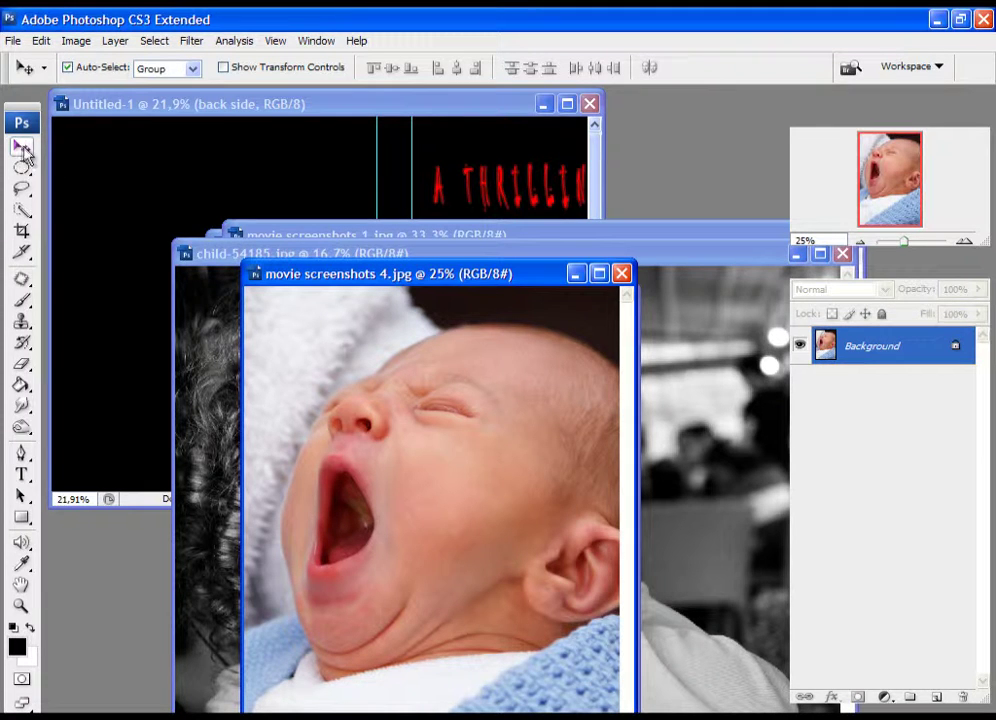
# Copy the baby picture from movie screenshots 4 onto the cover's back side, and close the source image
pyautogui.moveTo(396, 458); pyautogui.dragTo(120, 192)
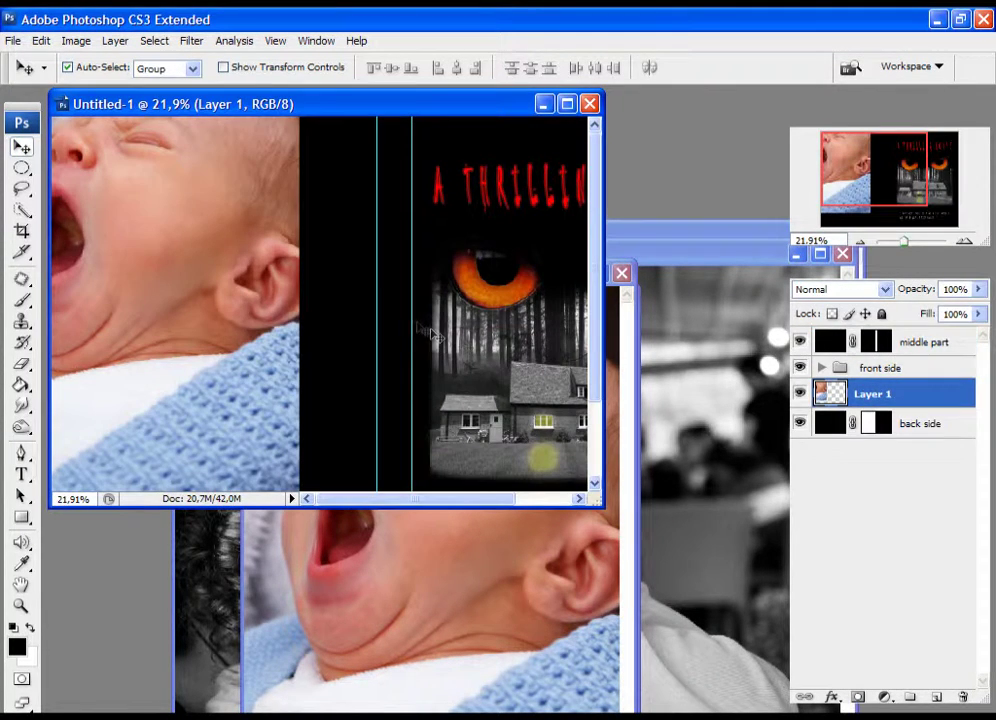
pyautogui.click(511, 589)
pyautogui.click(620, 273)
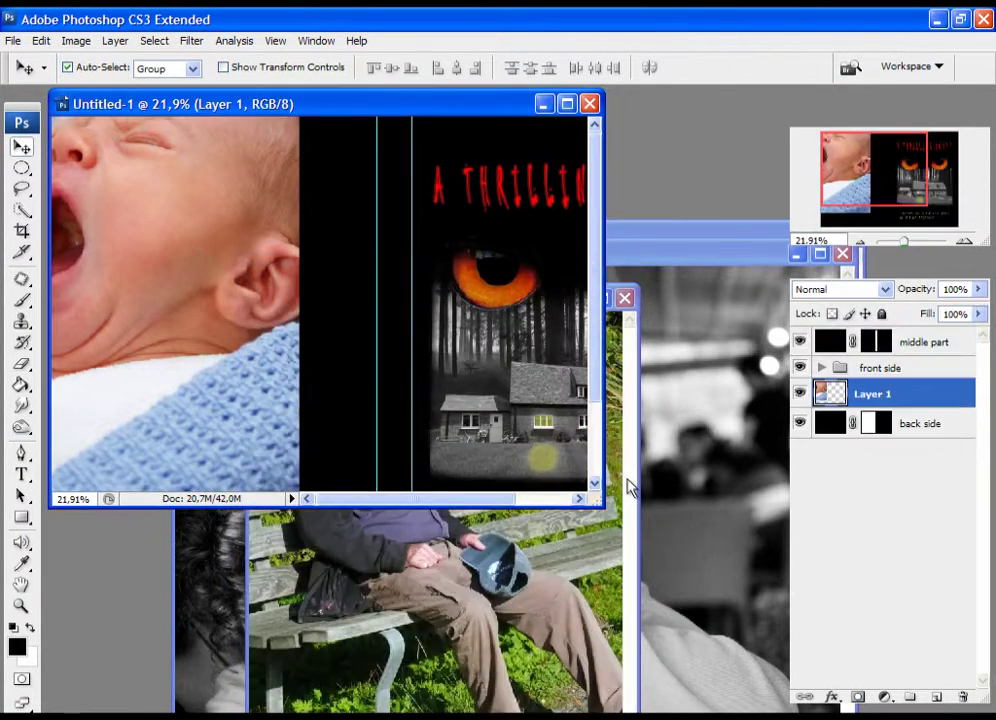
# Copy the remaining opened pictures into the cover document as separate layers, ending with the dog from movie screenshots 3, and close their source files
pyautogui.click(430, 590)
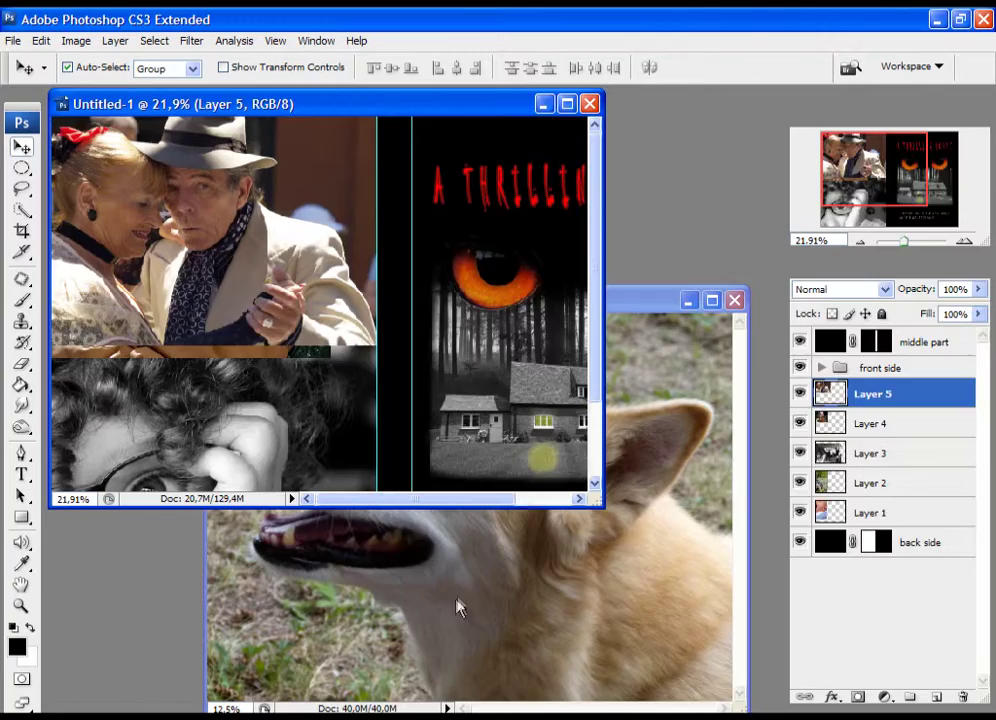
pyautogui.click(457, 607)
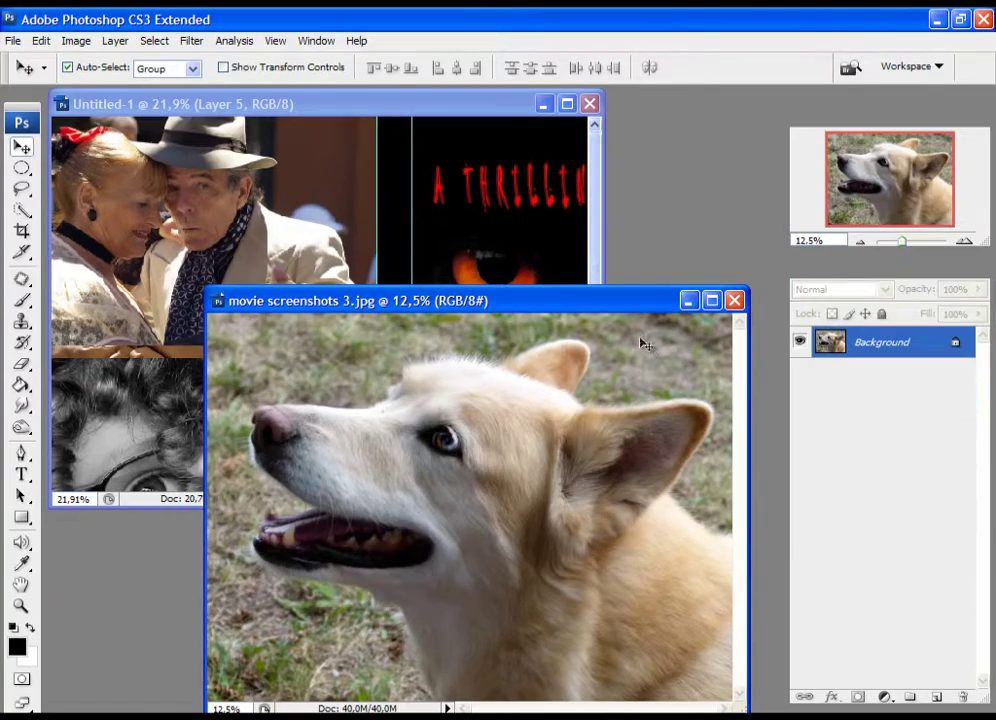
pyautogui.moveTo(515, 430); pyautogui.dragTo(222, 244)
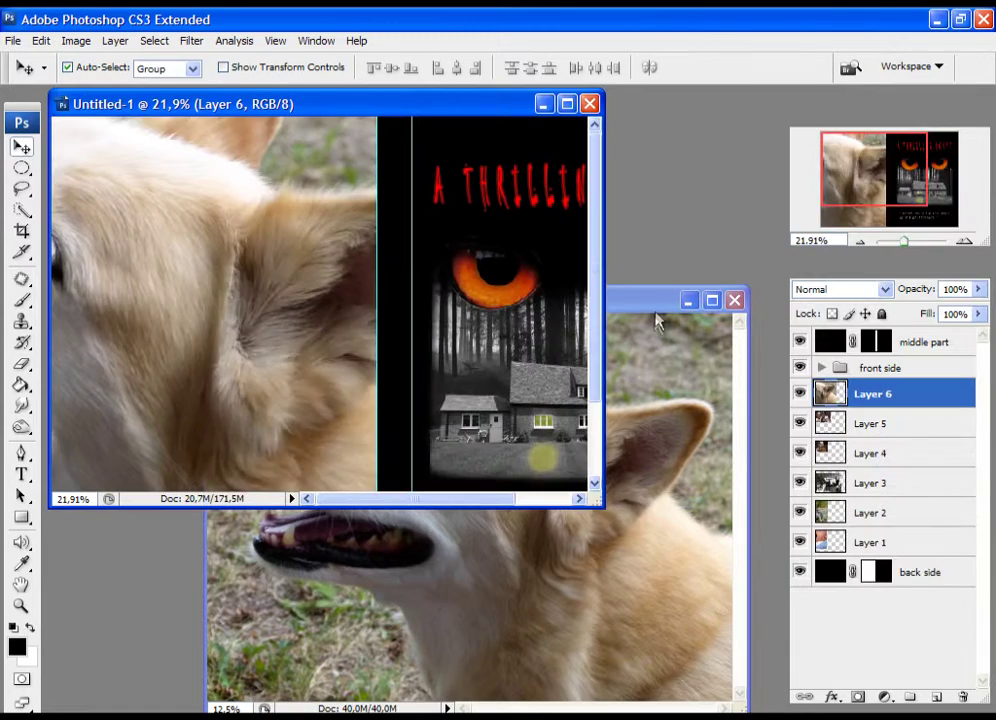
pyautogui.click(658, 310)
pyautogui.click(734, 302)
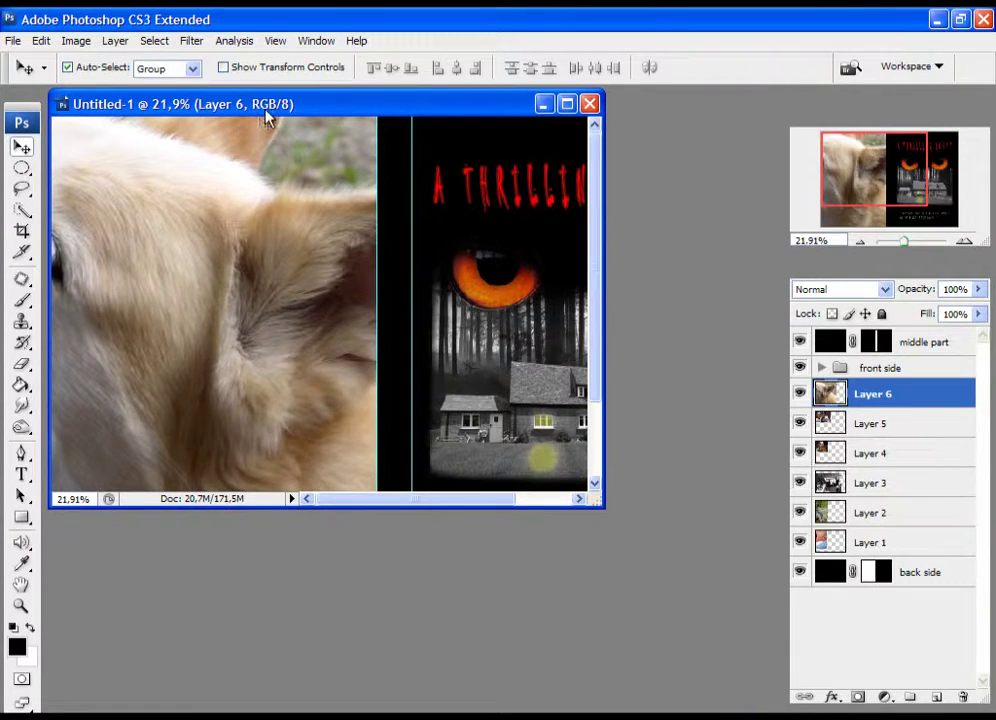
# Maximize the cover document and hide Layer 2 through Layer 6, leaving the baby picture on Layer 1 shown
pyautogui.doubleClick(265, 110)
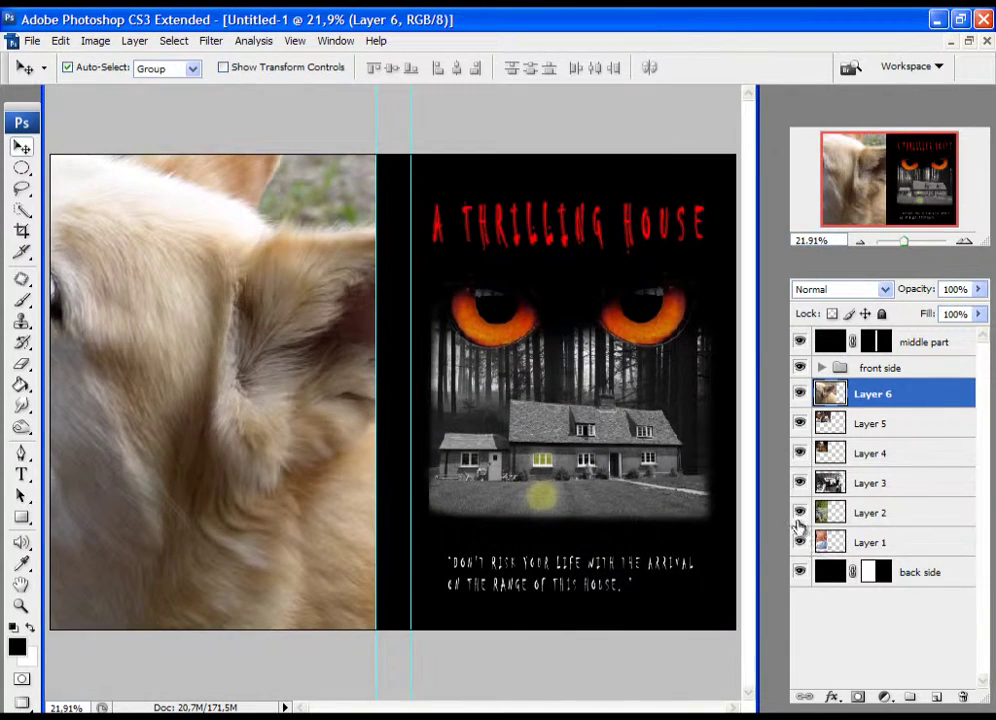
pyautogui.moveTo(800, 518); pyautogui.dragTo(797, 400)
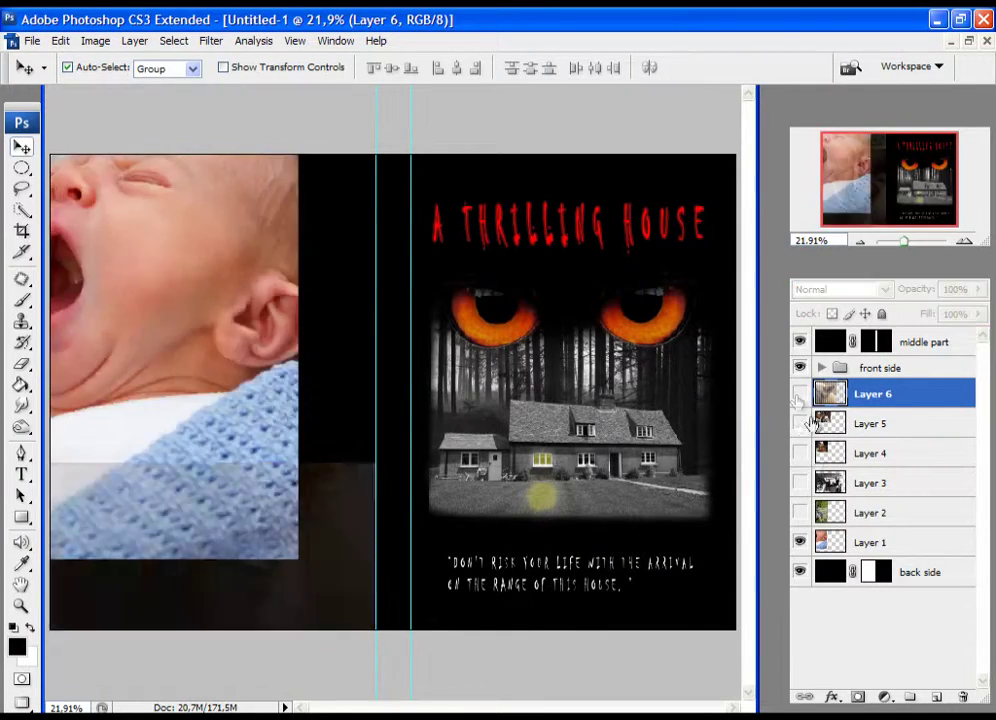
# Scale the baby picture on Layer 1 to about 16.4% and place it in the upper outer corner of the back side
pyautogui.click(835, 542)
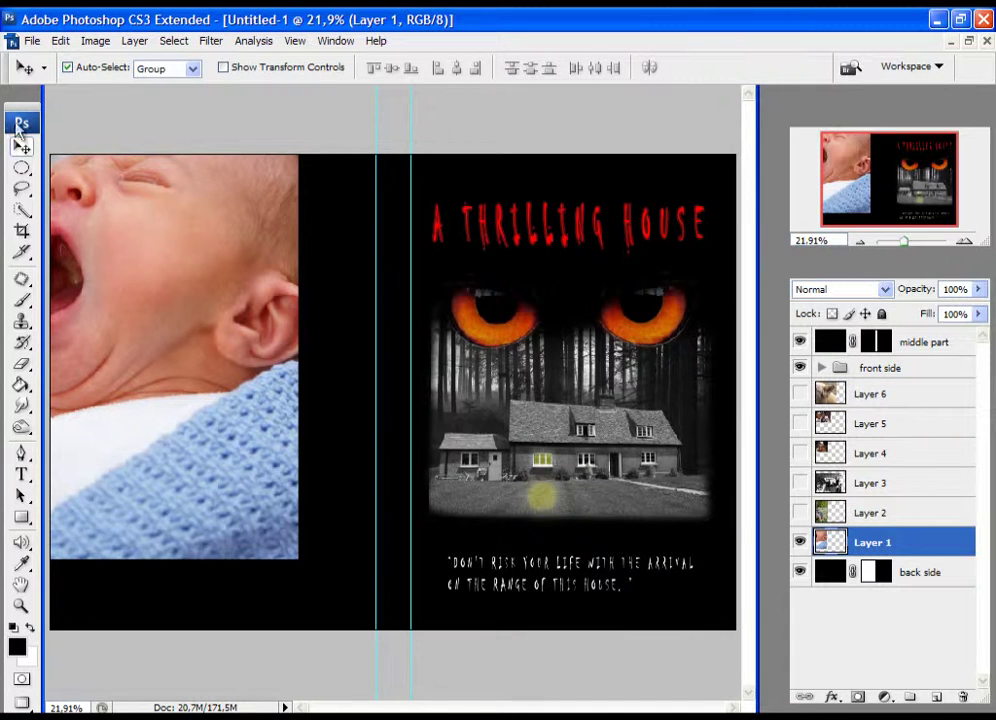
pyautogui.click(60, 41)
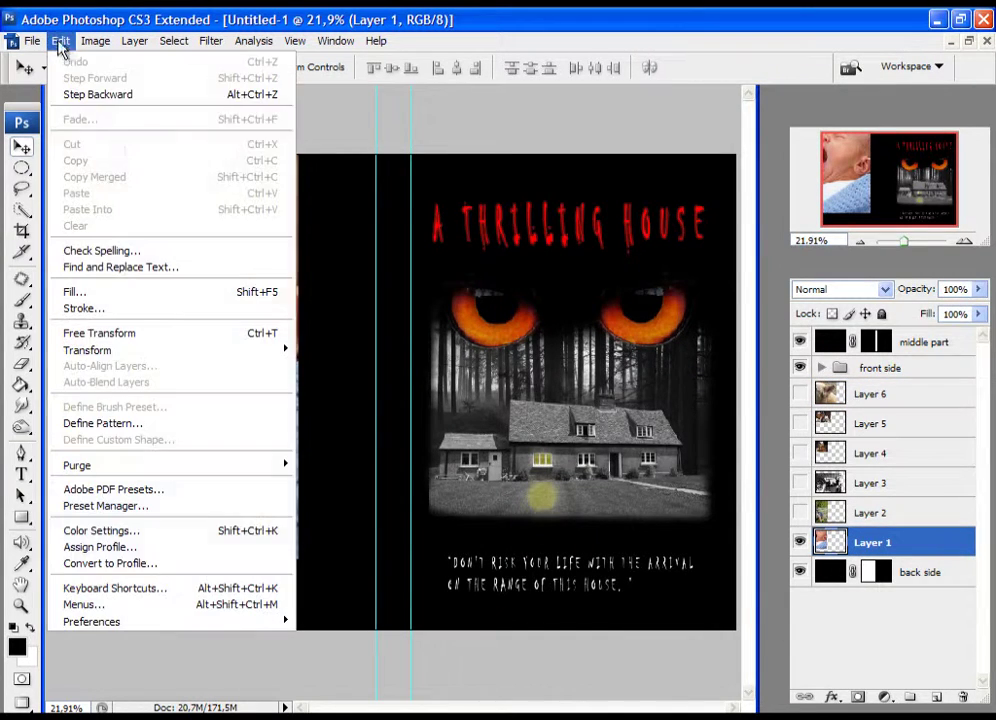
pyautogui.click(100, 333)
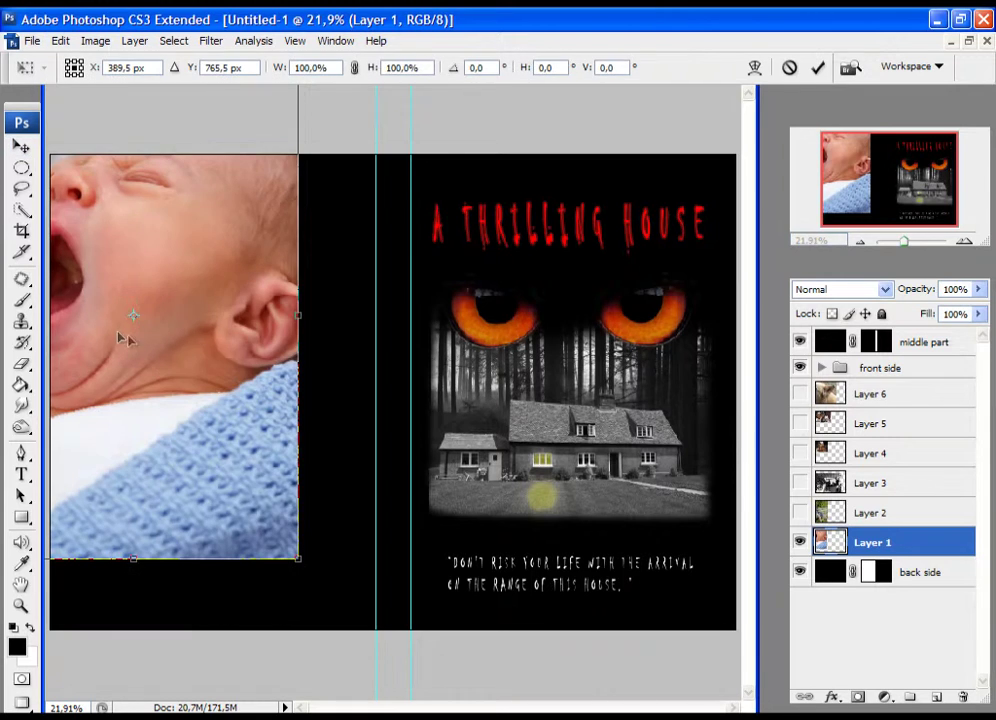
pyautogui.moveTo(297, 563); pyautogui.dragTo(111, 277)
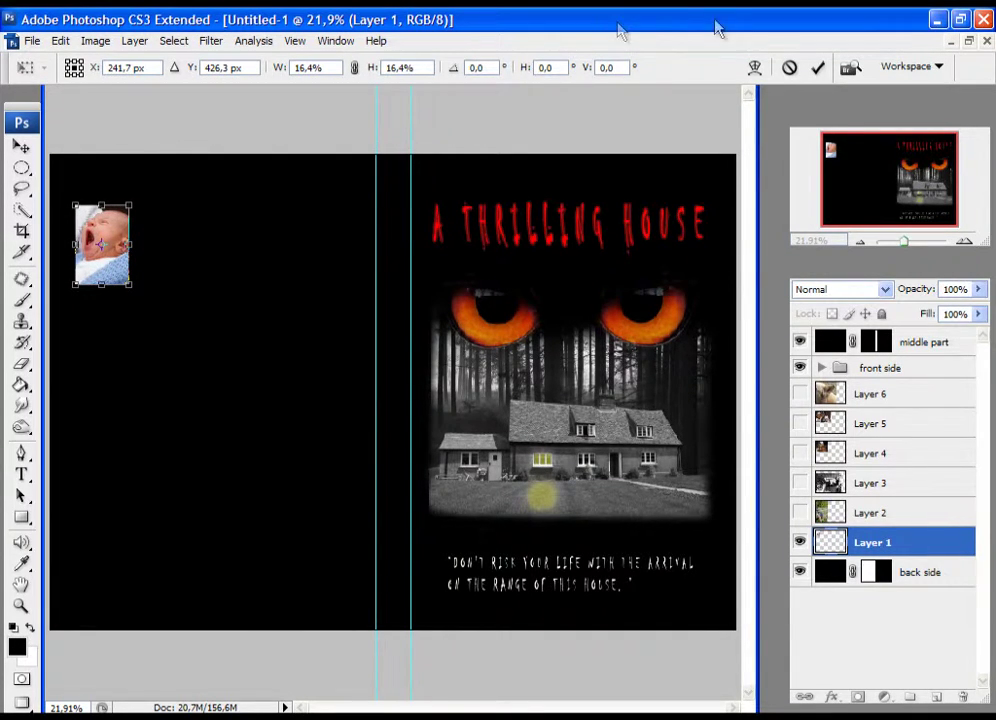
pyautogui.click(818, 67)
# Show Layer 2, scale the picture of the man on the bench to about 8.4%, and place it beside the baby
pyautogui.click(838, 515)
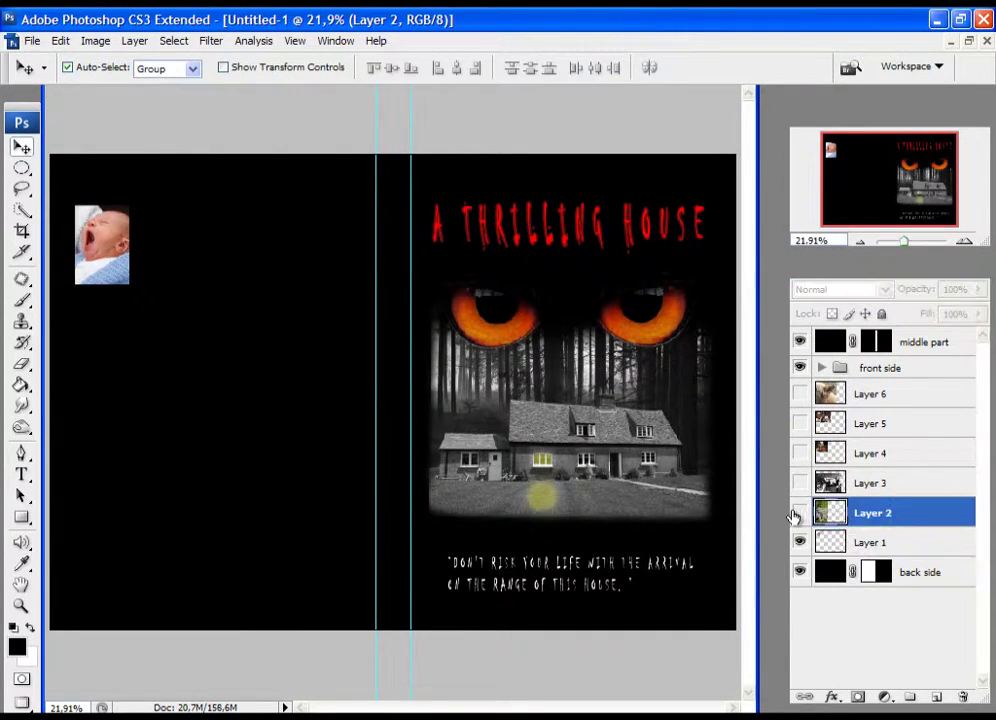
pyautogui.click(799, 513)
pyautogui.moveTo(121, 313); pyautogui.dragTo(149, 311)
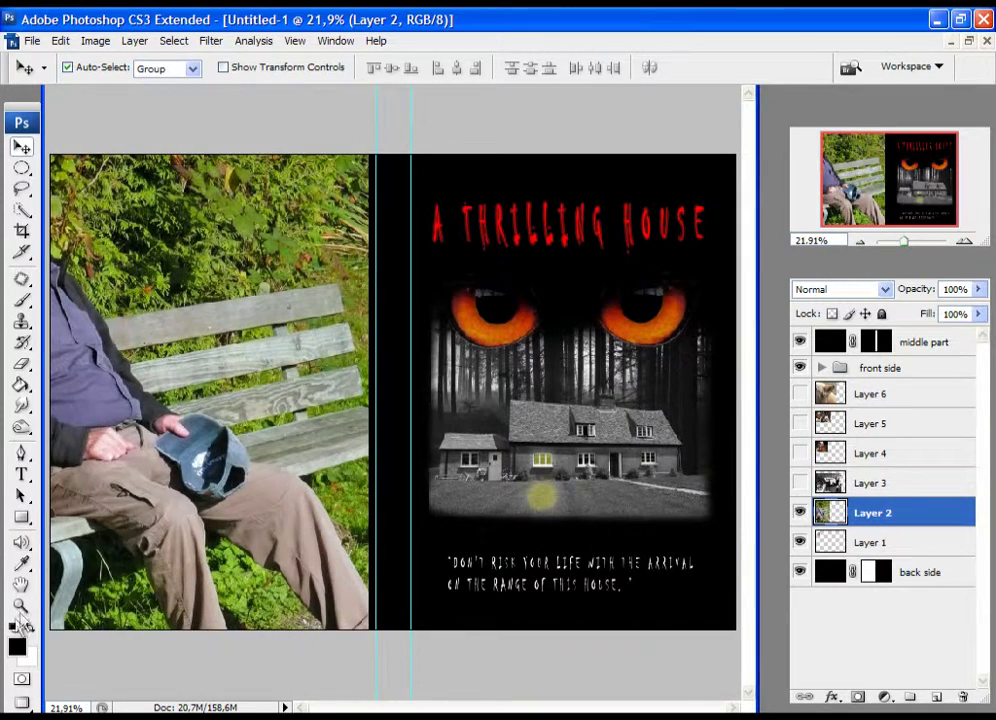
pyautogui.click(22, 606)
pyautogui.keyDown('alt'); pyautogui.click(121, 571); pyautogui.keyUp('alt')
pyautogui.keyDown('alt'); pyautogui.click(121, 571); pyautogui.keyUp('alt')
pyautogui.keyDown('alt'); pyautogui.click(121, 571); pyautogui.keyUp('alt')
pyautogui.click(61, 41)
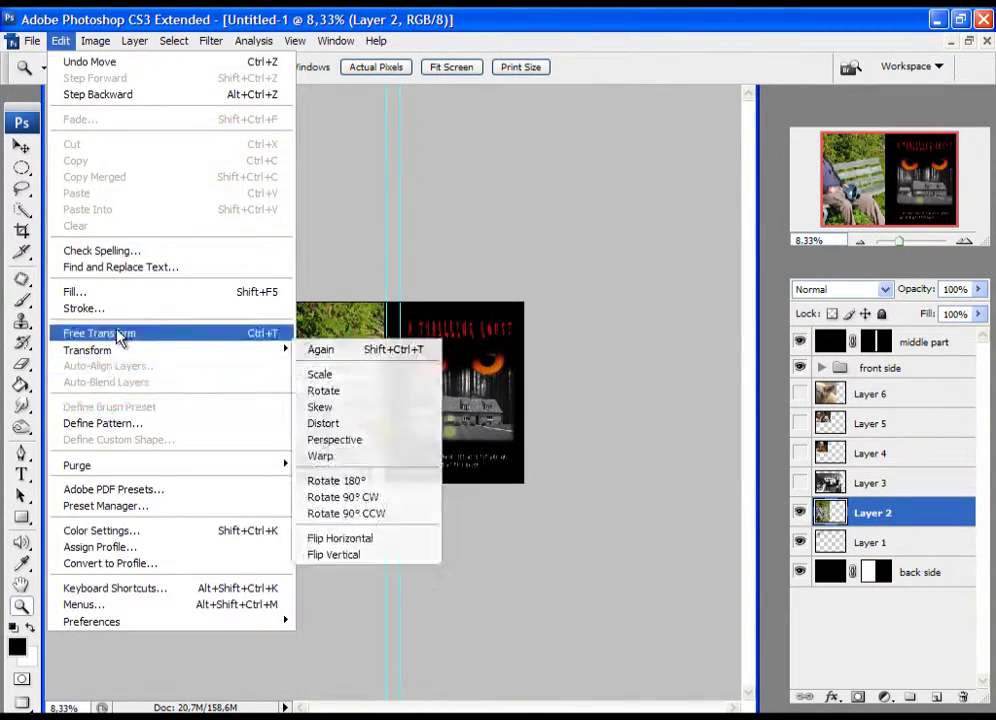
pyautogui.click(123, 333)
pyautogui.moveTo(386, 536); pyautogui.dragTo(337, 354)
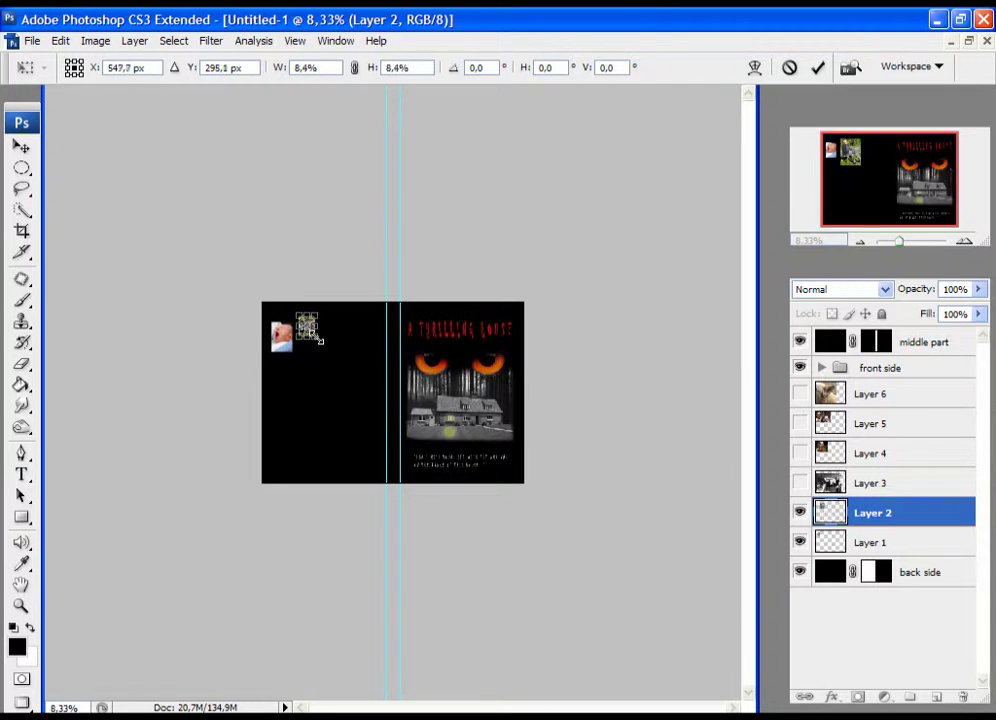
pyautogui.press('Return')
# Show Layer 3, shrink the black-and-white child picture, and place it beside the bench picture near the spine
pyautogui.click(799, 482)
pyautogui.click(60, 40)
pyautogui.click(123, 333)
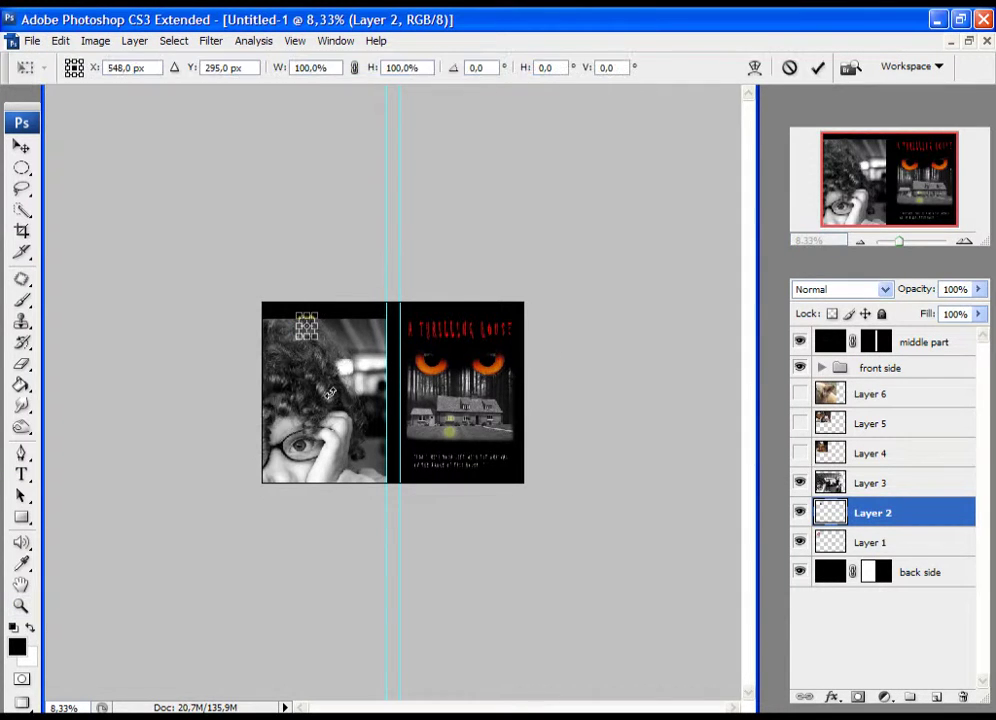
pyautogui.click(819, 67)
pyautogui.click(872, 483)
pyautogui.click(61, 41)
pyautogui.click(123, 333)
pyautogui.moveTo(477, 571); pyautogui.dragTo(357, 337)
pyautogui.click(818, 67)
# Show Layer 4, shrink the picture of the man in the cap, and place it below the baby picture
pyautogui.click(799, 453)
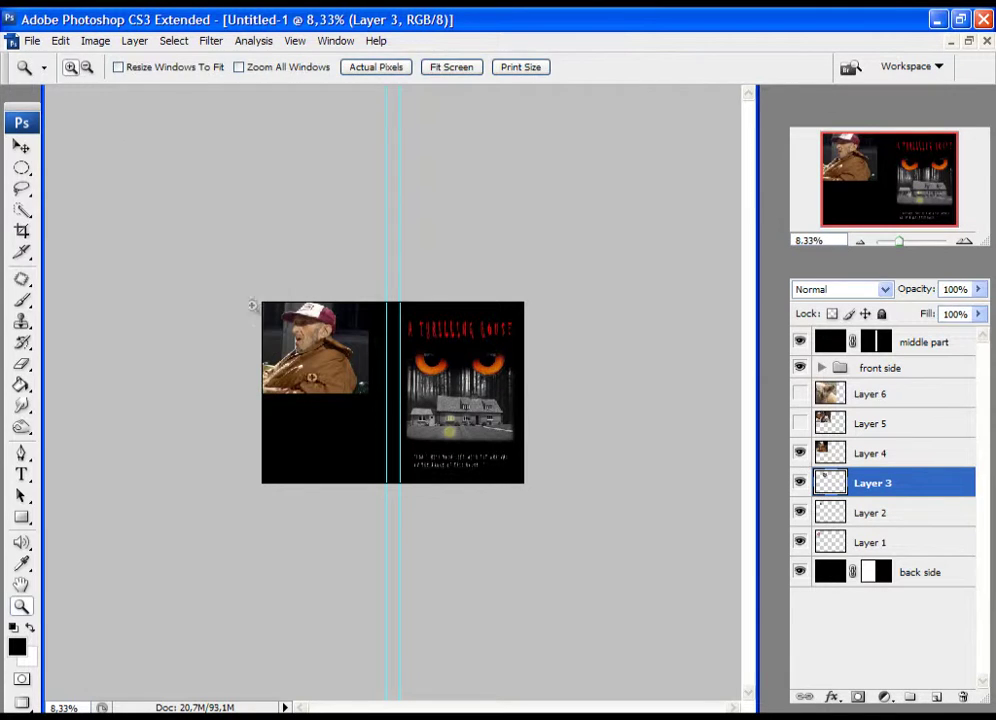
pyautogui.click(21, 147)
pyautogui.click(61, 41)
pyautogui.click(862, 453)
pyautogui.click(60, 40)
pyautogui.click(100, 333)
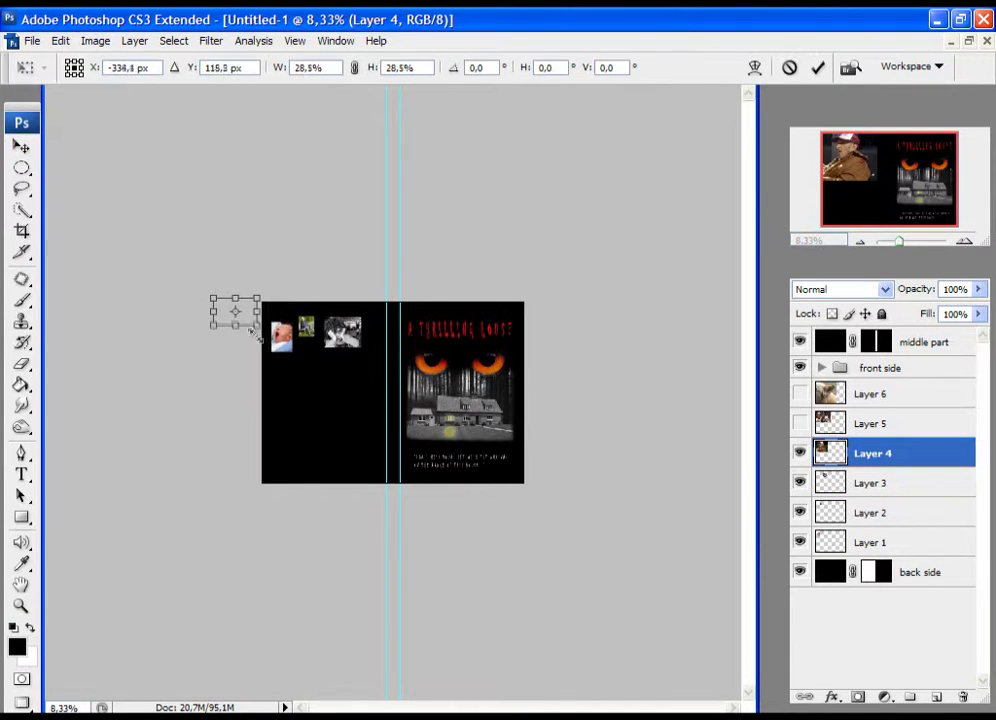
pyautogui.moveTo(236, 311); pyautogui.dragTo(285, 387)
pyautogui.click(818, 67)
# Show Layer 5, shrink the dancing couple picture, and place it below the black-and-white child picture
pyautogui.click(799, 423)
pyautogui.click(866, 423)
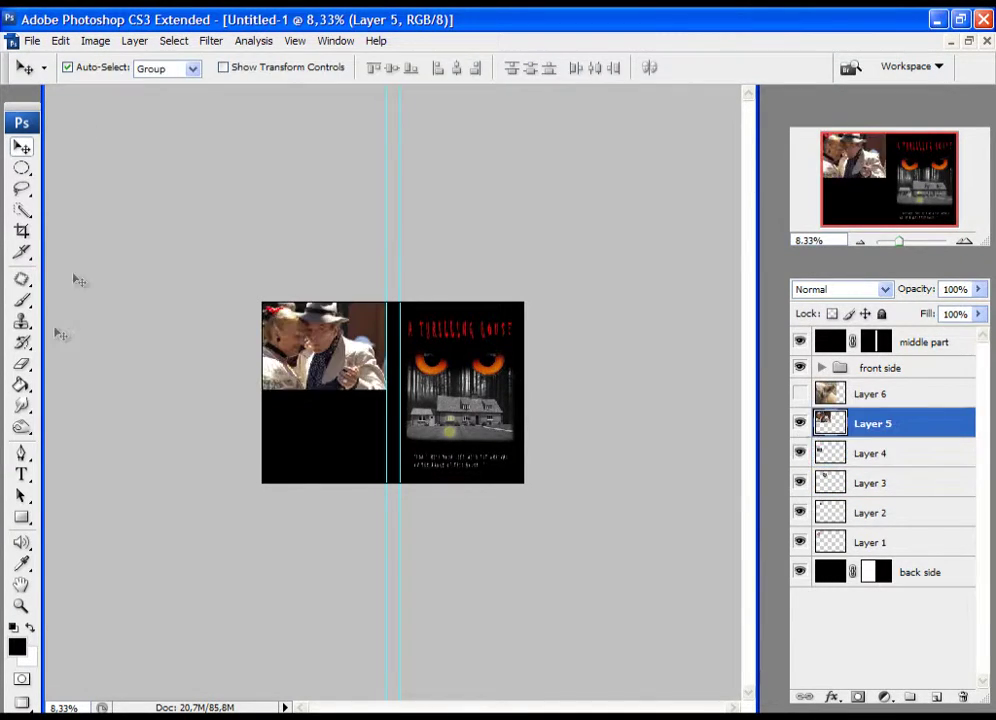
pyautogui.click(61, 41)
pyautogui.click(112, 335)
pyautogui.moveTo(393, 389); pyautogui.dragTo(302, 331)
pyautogui.moveTo(275, 312); pyautogui.dragTo(336, 381)
pyautogui.click(819, 69)
# Show Layer 6, scale the dog picture to about 13.7%, and place it below the other pictures on the back side
pyautogui.click(799, 394)
pyautogui.click(868, 394)
pyautogui.click(60, 41)
pyautogui.click(132, 335)
pyautogui.moveTo(457, 535); pyautogui.dragTo(334, 418)
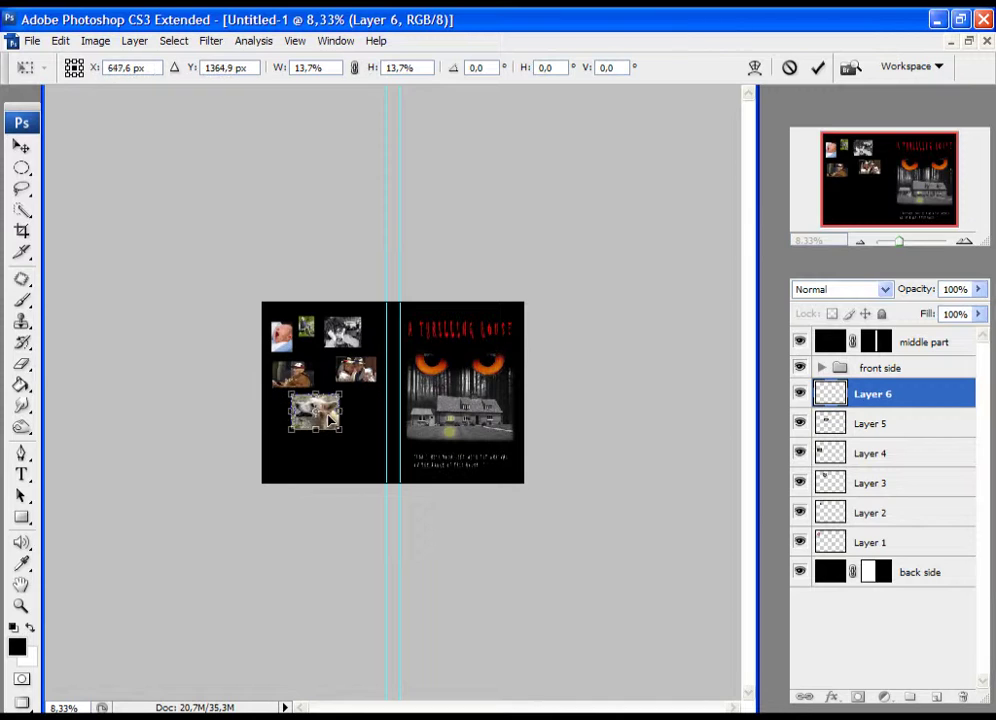
pyautogui.click(818, 67)
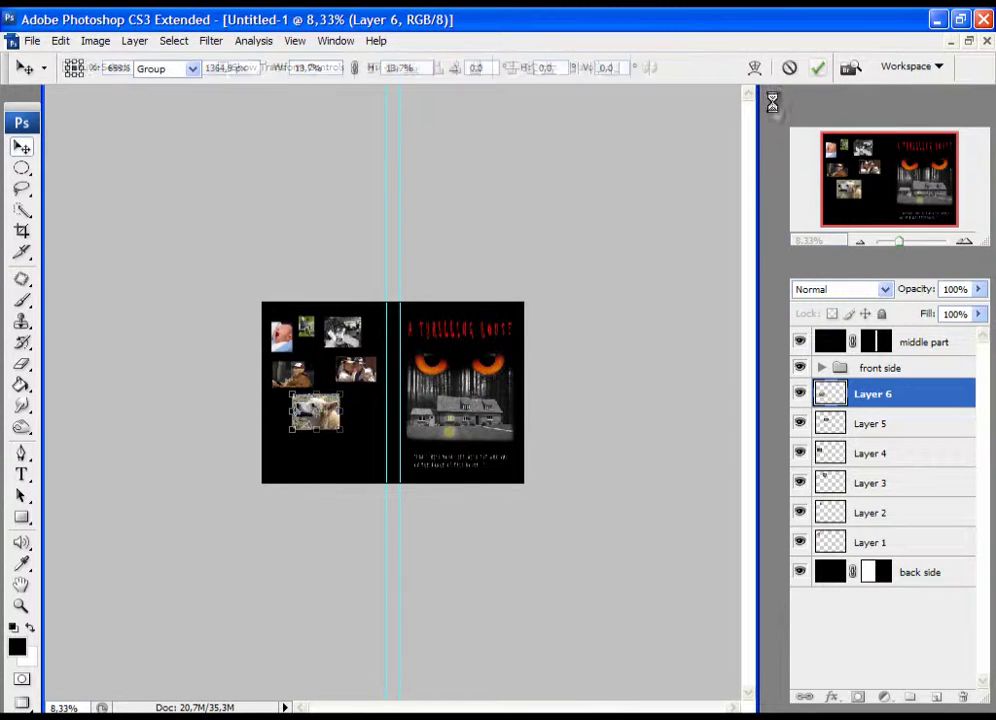
# Reposition the baby, bench and child pictures into a spaced-out upper row on the back side
pyautogui.click(21, 606)
pyautogui.moveTo(214, 273); pyautogui.dragTo(418, 505)
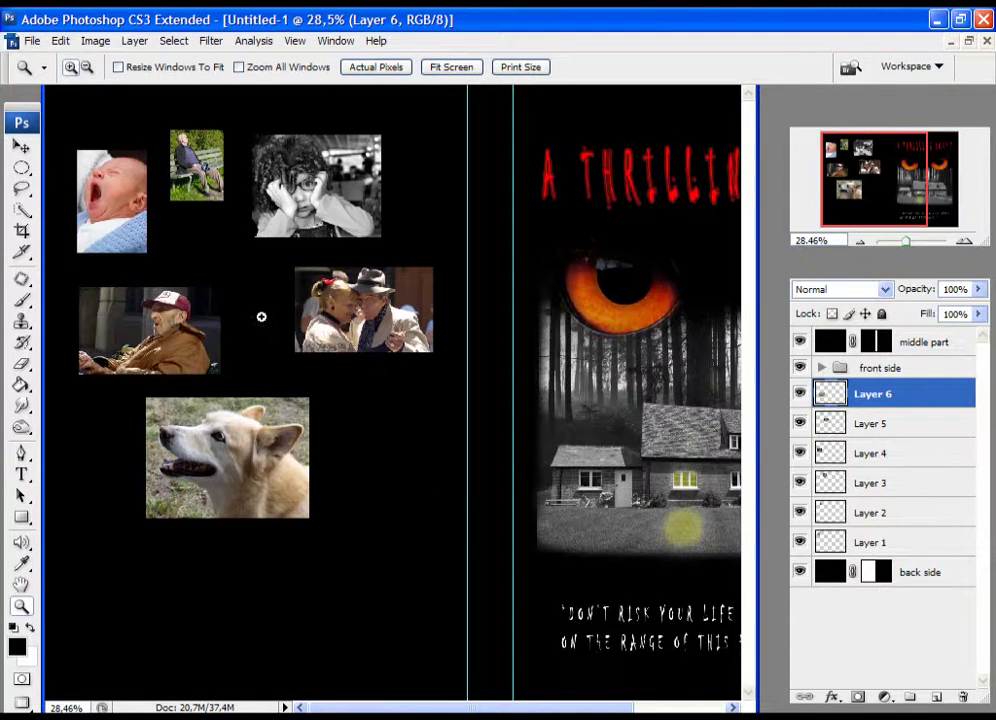
pyautogui.click(830, 542)
pyautogui.click(801, 542)
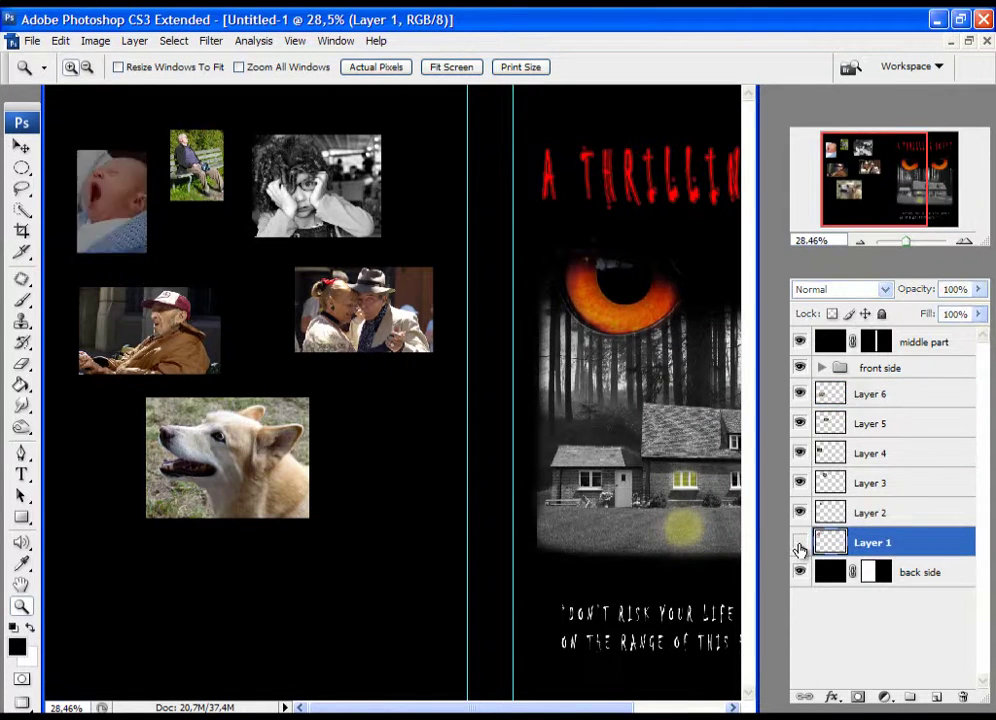
pyautogui.click(801, 542)
pyautogui.click(21, 148)
pyautogui.moveTo(116, 202); pyautogui.dragTo(93, 182)
pyautogui.moveTo(200, 168); pyautogui.dragTo(188, 182)
pyautogui.moveTo(302, 186); pyautogui.dragTo(342, 179)
# Enlarge the picture of the man on the bench to about the same height as the baby picture
pyautogui.moveTo(188, 180); pyautogui.dragTo(240, 238)
pyautogui.click(61, 41)
pyautogui.click(98, 332)
pyautogui.press('Return')
# Shift the picture of the man in the cap outward beneath the baby and scale it down further
pyautogui.moveTo(150, 330); pyautogui.dragTo(120, 320)
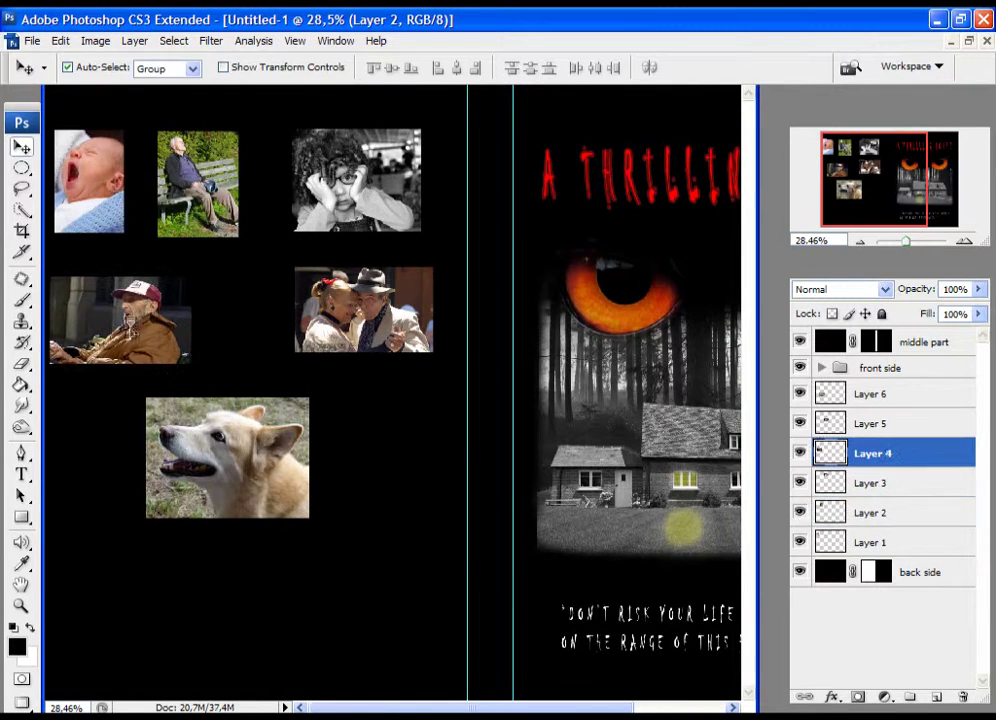
pyautogui.hotkey('ctrl', 't')
pyautogui.moveTo(189, 367); pyautogui.dragTo(122, 320)
pyautogui.press('Return')
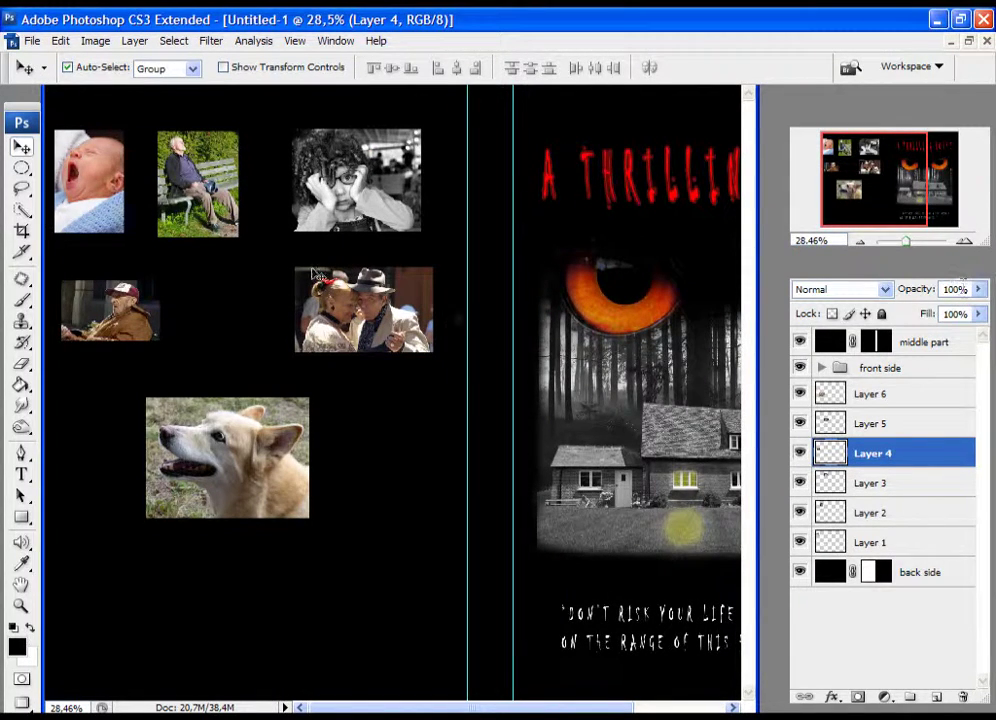
# Show the rulers and add a horizontal guide across the upper part of the top picture row
pyautogui.hscroll(1, 340, 195)
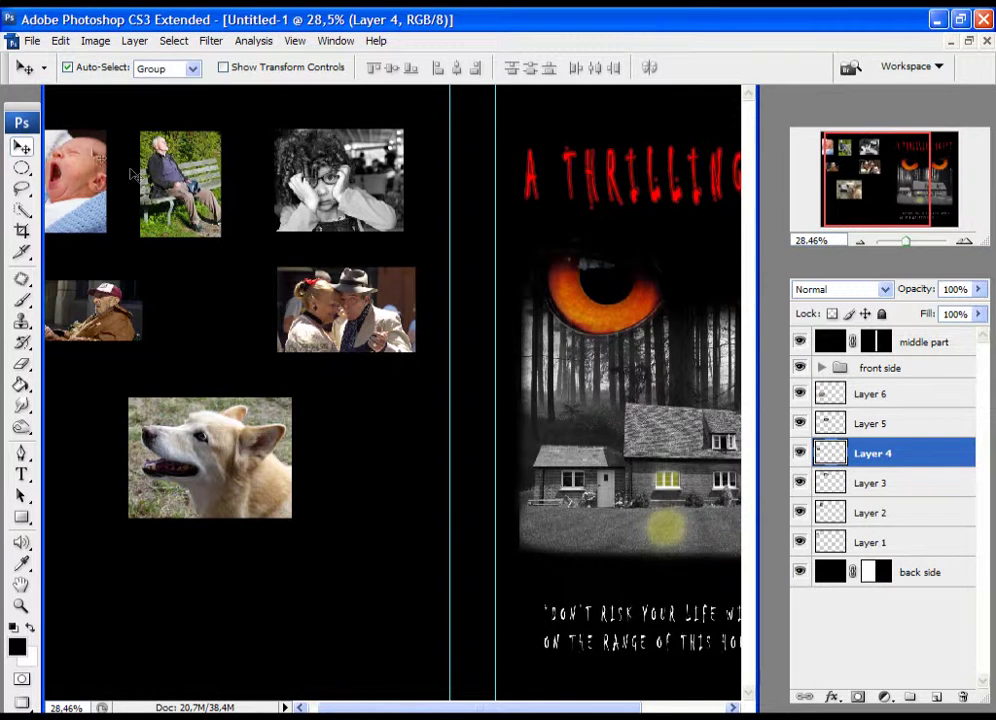
pyautogui.click(294, 40)
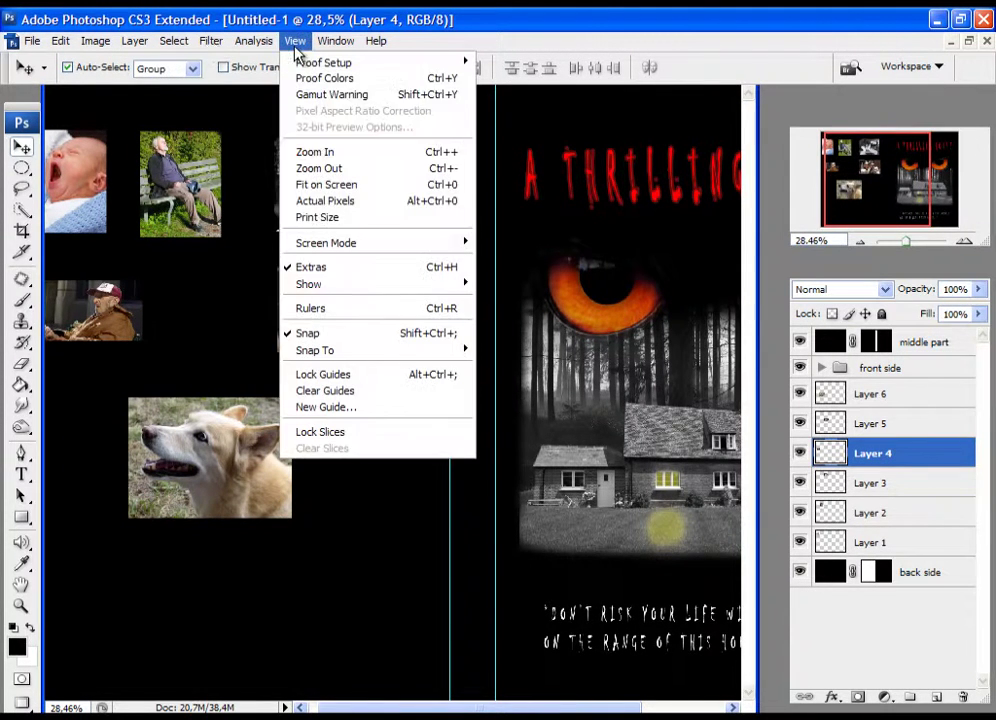
pyautogui.click(327, 310)
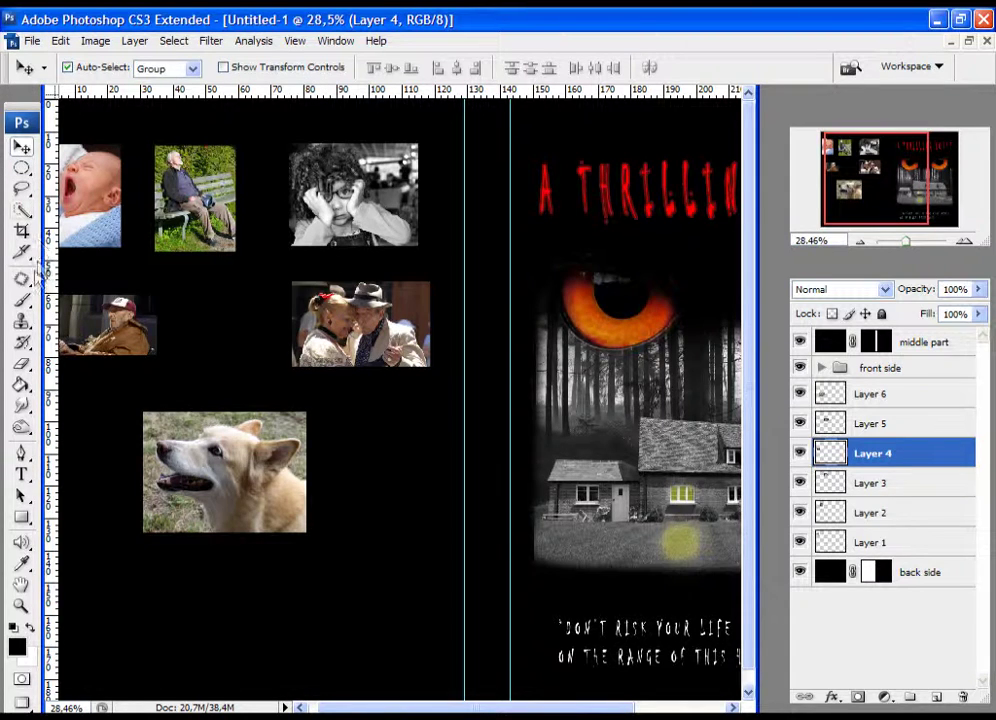
pyautogui.moveTo(188, 94); pyautogui.dragTo(187, 160)
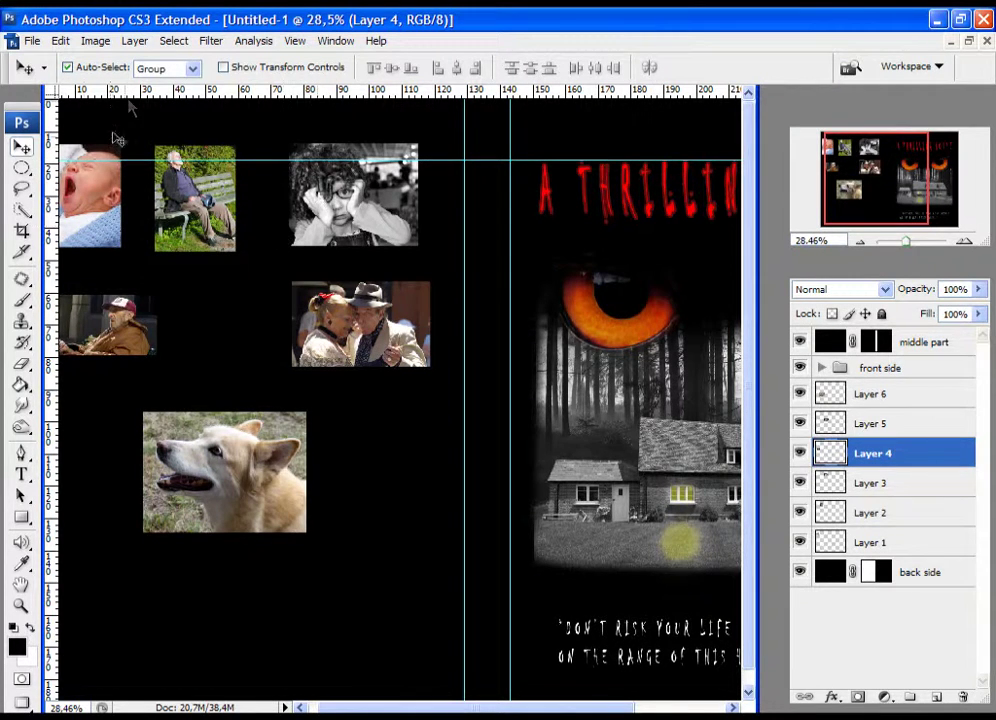
pyautogui.click(295, 41)
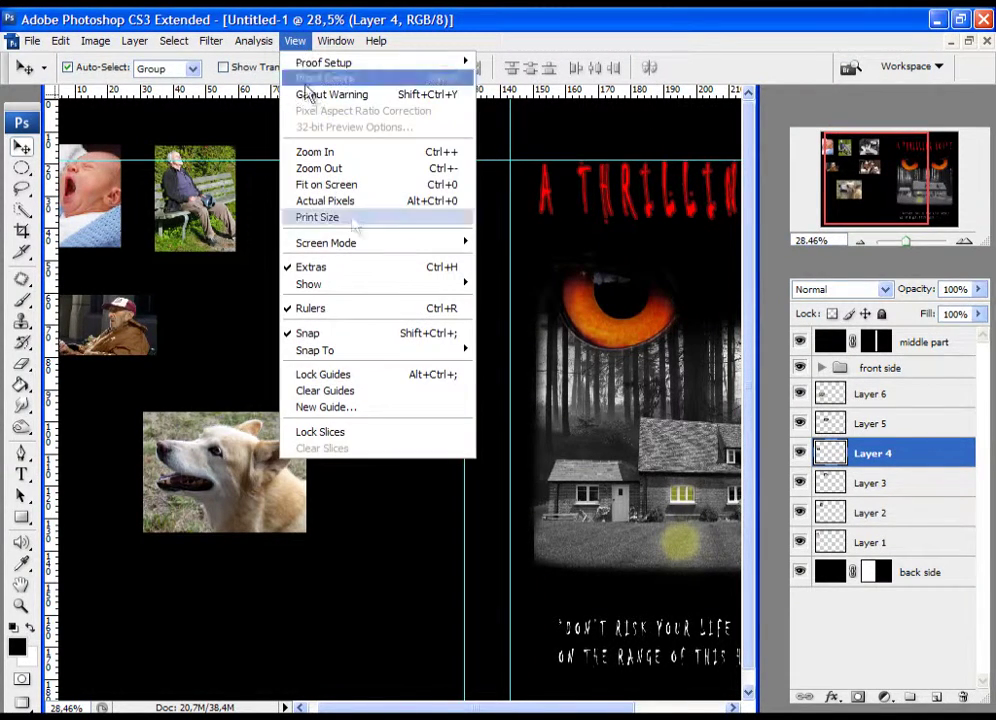
pyautogui.moveTo(355, 354)
pyautogui.click(560, 360)
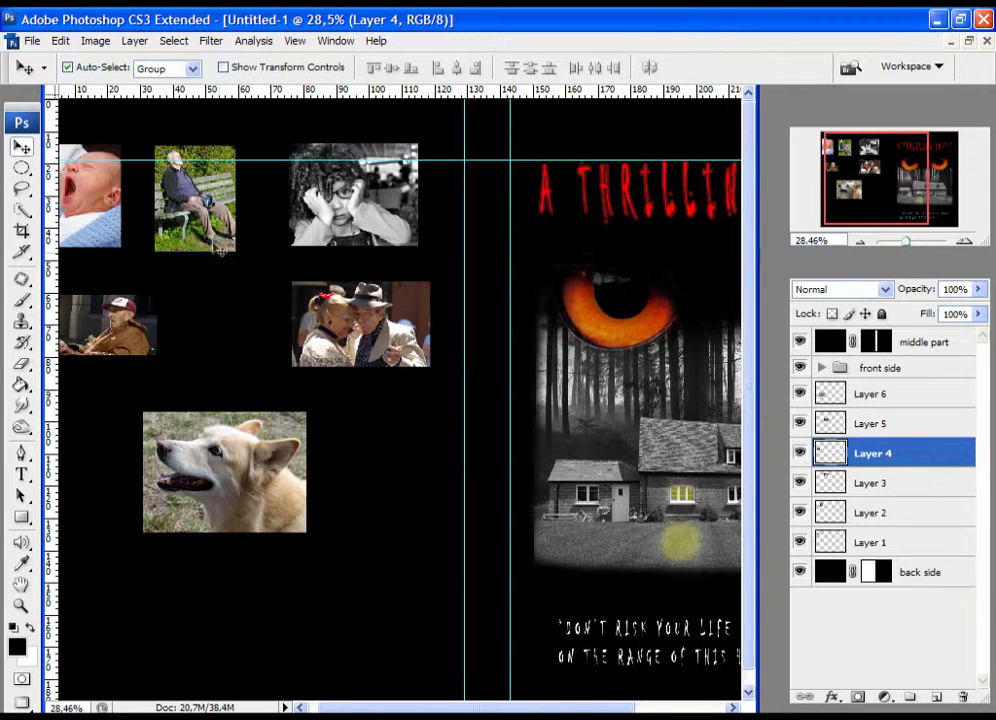
# Align the top edges of the child, bench and baby pictures to the horizontal guide
pyautogui.moveTo(352, 196); pyautogui.dragTo(365, 210)
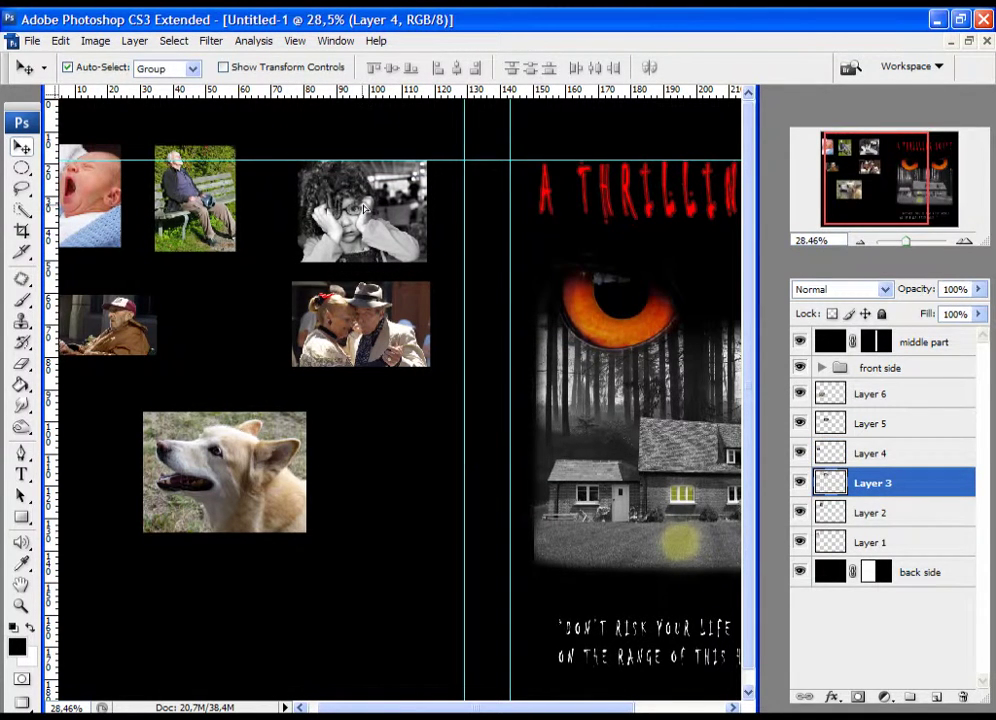
pyautogui.moveTo(206, 182); pyautogui.dragTo(229, 198)
pyautogui.moveTo(95, 200); pyautogui.dragTo(115, 216)
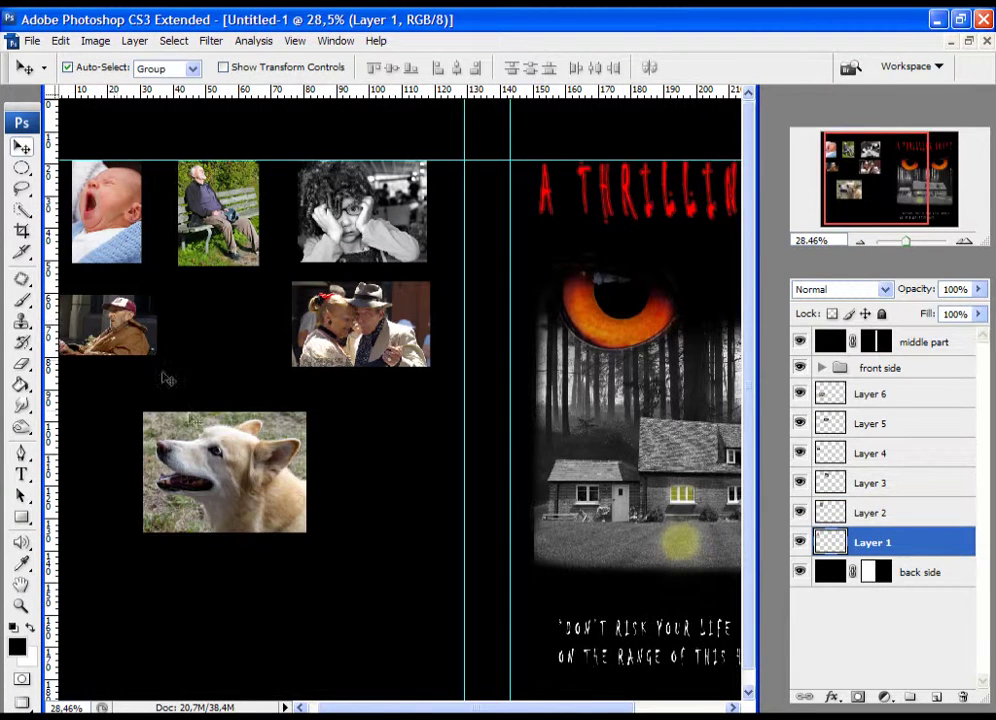
# Scale the couple picture on Layer 5 to about 75% and position it under the black-and-white child picture
pyautogui.click(870, 423)
pyautogui.click(60, 40)
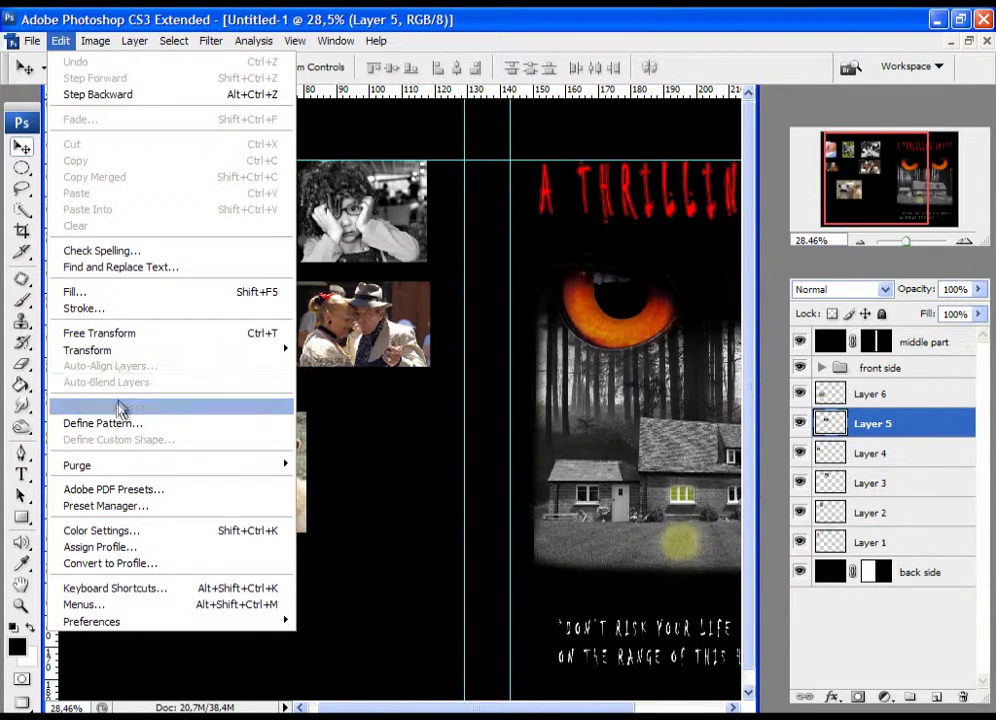
pyautogui.click(128, 336)
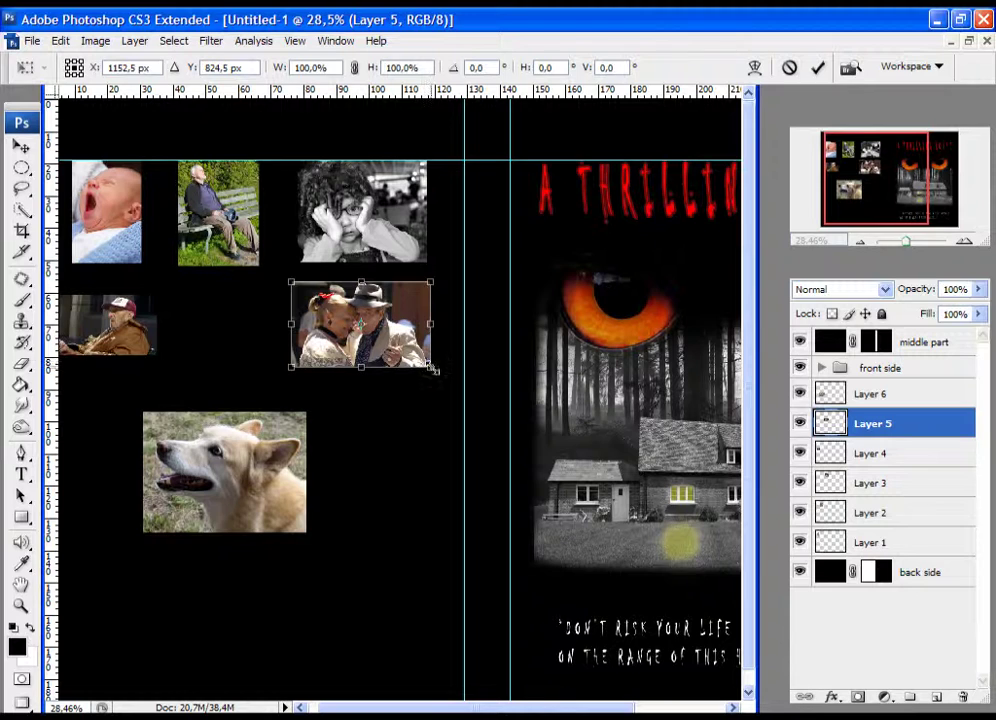
pyautogui.moveTo(432, 370); pyautogui.dragTo(390, 348)
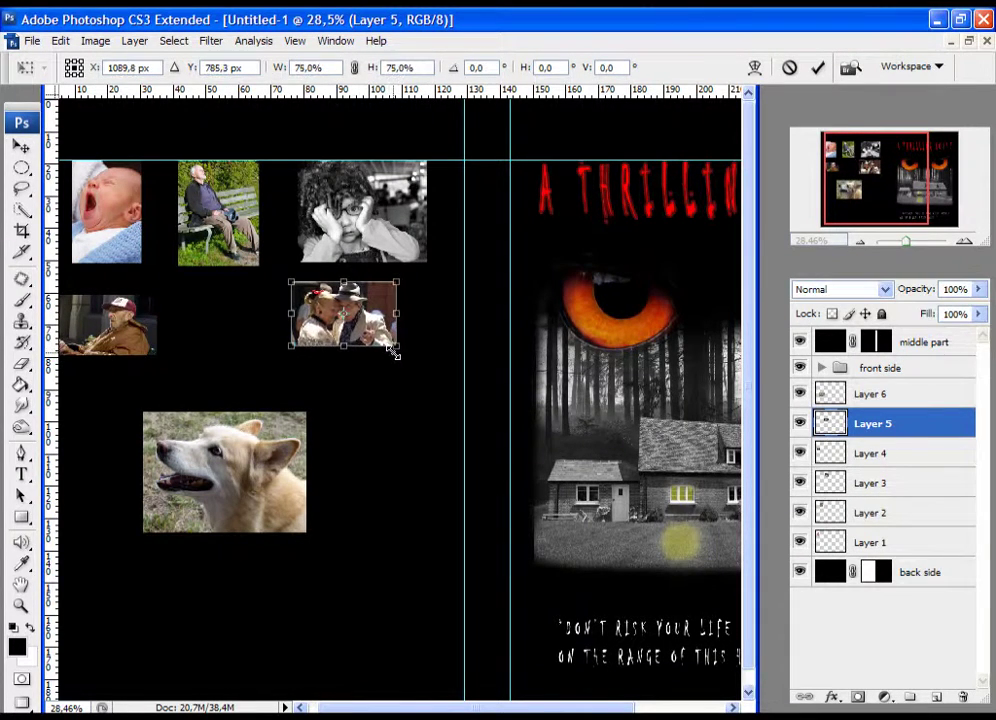
pyautogui.moveTo(393, 352); pyautogui.dragTo(379, 334)
pyautogui.press('Return')
# Shrink the dog picture and place it in the lower row between the man in the cap and the couple
pyautogui.click(262, 475)
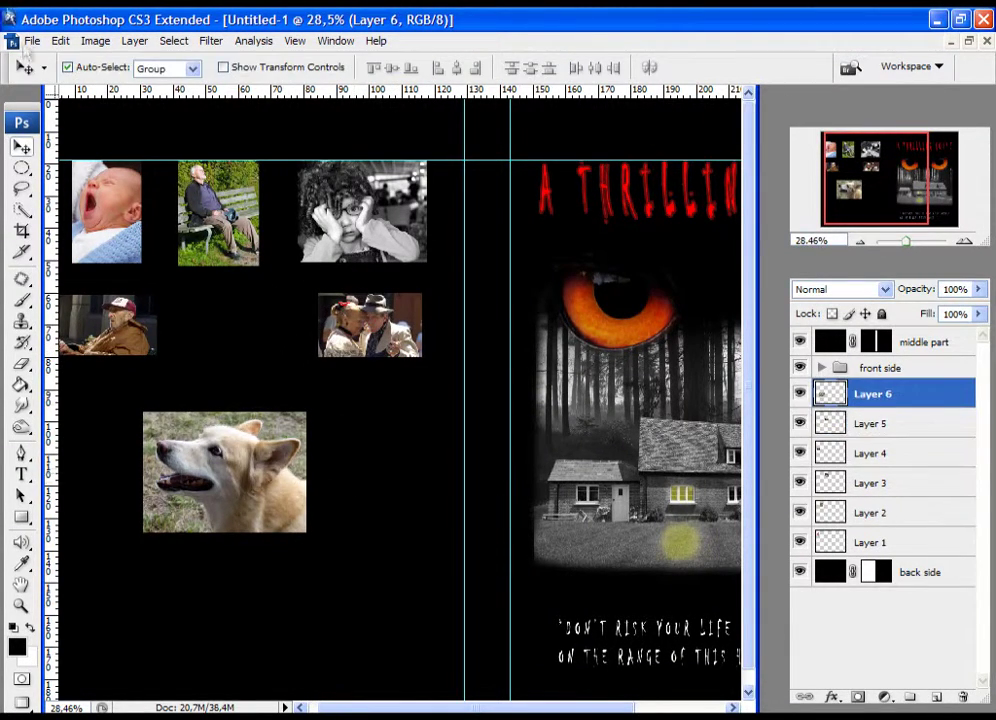
pyautogui.hotkey('ctrl', 't')
pyautogui.moveTo(306, 532); pyautogui.dragTo(255, 341)
pyautogui.moveTo(236, 328); pyautogui.dragTo(250, 341)
pyautogui.click(818, 67)
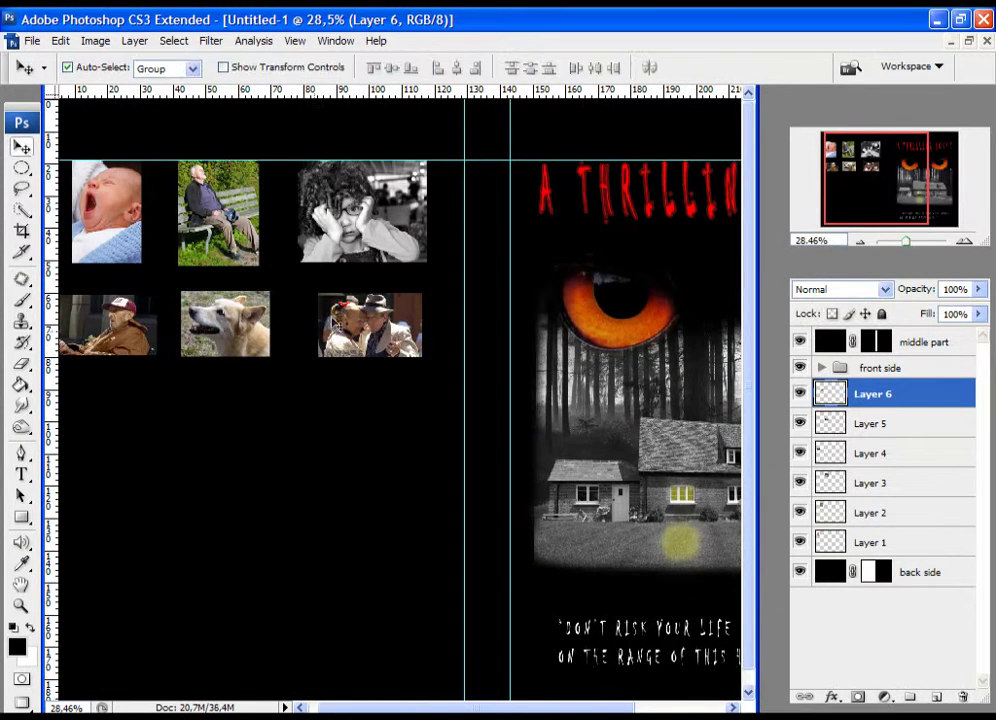
# Add a horizontal guide just below the lower picture row and fit the couple picture onto it, enlarged to 116.7%
pyautogui.moveTo(285, 97); pyautogui.dragTo(245, 367)
pyautogui.moveTo(345, 318); pyautogui.dragTo(340, 333)
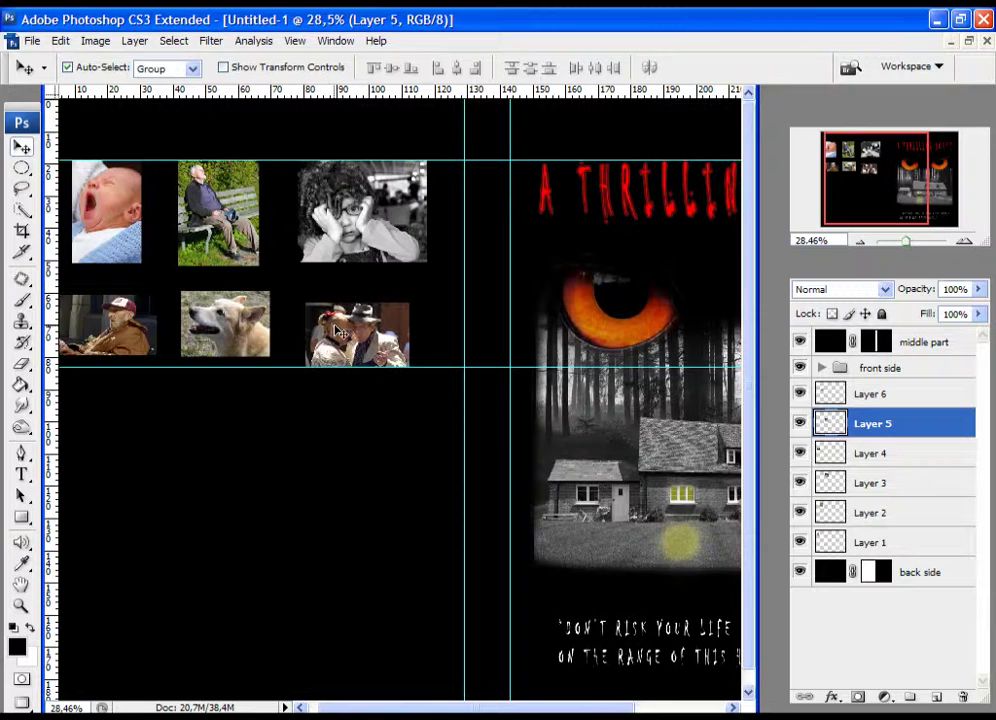
pyautogui.click(60, 40)
pyautogui.click(100, 331)
pyautogui.moveTo(410, 302); pyautogui.dragTo(429, 289)
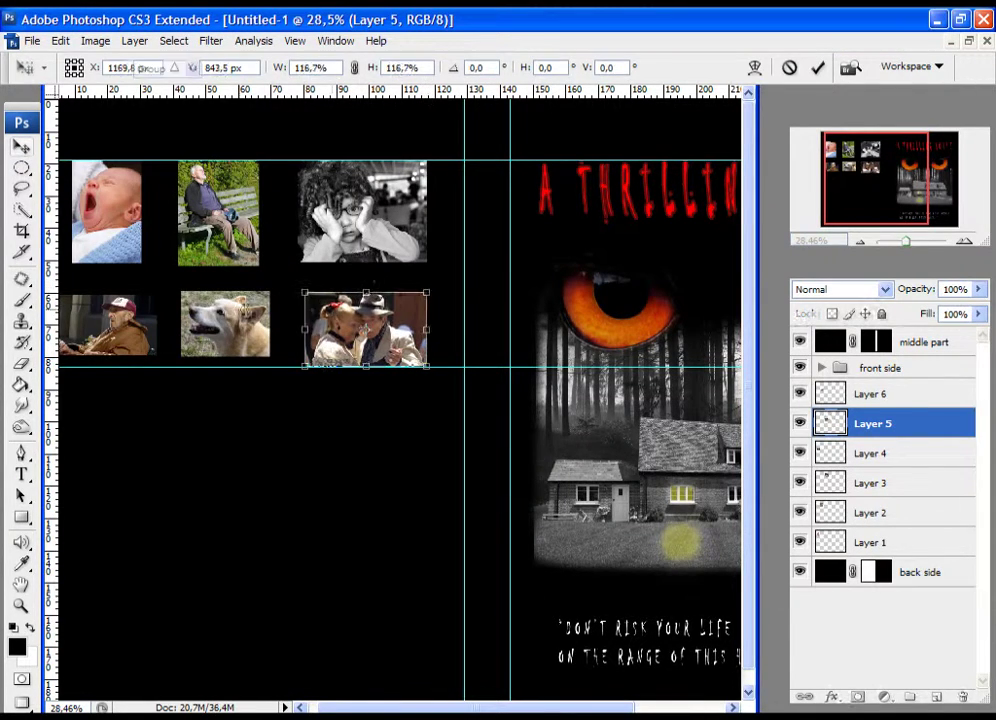
pyautogui.press('Return')
# Set the dog picture's bottom edge on the lower guide and enlarge it slightly
pyautogui.moveTo(229, 325); pyautogui.dragTo(226, 335)
pyautogui.click(60, 40)
pyautogui.click(100, 331)
pyautogui.moveTo(268, 300); pyautogui.dragTo(271, 297)
pyautogui.press('Return')
# Set the man in the cap on the lower guide and shift the dog, bench and baby pictures to even out the spacing
pyautogui.moveTo(115, 328); pyautogui.dragTo(122, 339)
pyautogui.moveTo(222, 332); pyautogui.dragTo(229, 332)
pyautogui.moveTo(216, 218); pyautogui.dragTo(230, 218)
pyautogui.click(122, 217)
pyautogui.moveTo(121, 218); pyautogui.dragTo(132, 218)
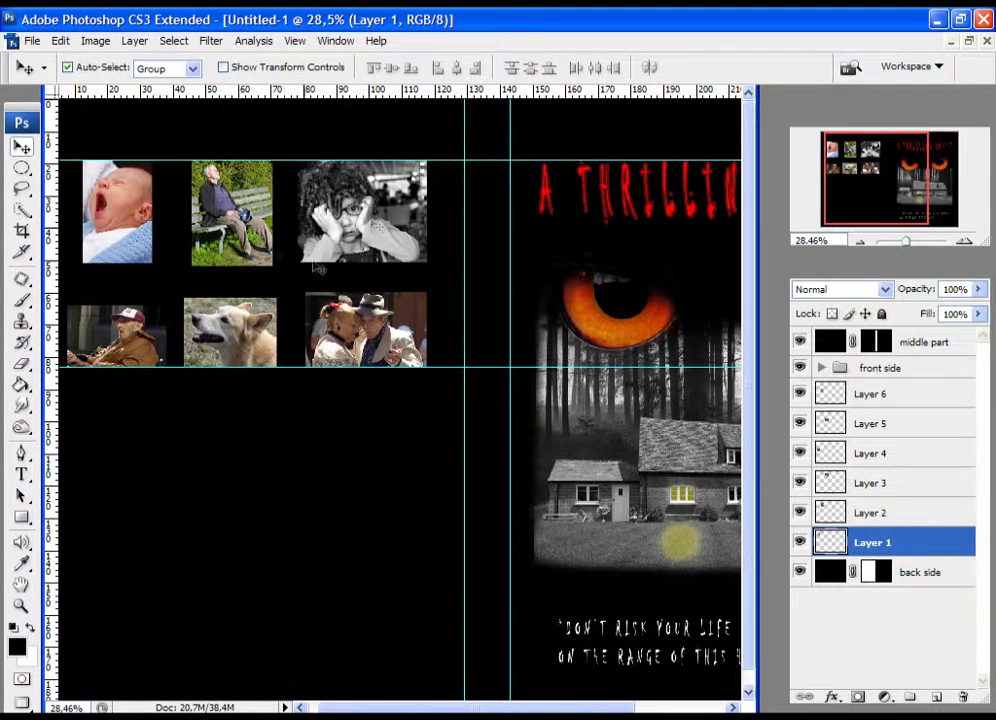
# Remove both horizontal guides from the cover, keeping the vertical spine guides
pyautogui.moveTo(338, 92)
pyautogui.mouseDown()
pyautogui.moveTo(340, 111)
pyautogui.moveTo(340, 90)
pyautogui.mouseUp()
pyautogui.moveTo(451, 369); pyautogui.dragTo(369, 95)
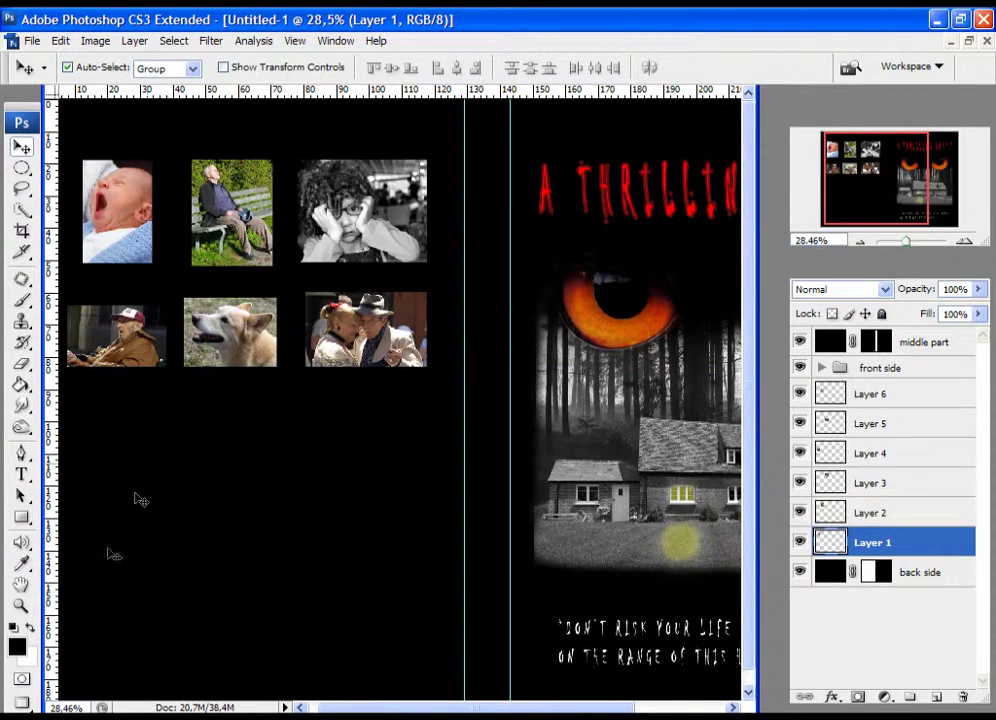
# Add vertical guides along the baby picture's left edge and the right edge of the curly-haired child and couple pictures
pyautogui.click(21, 605)
pyautogui.keyDown('alt'); pyautogui.click(209, 332); pyautogui.keyUp('alt')
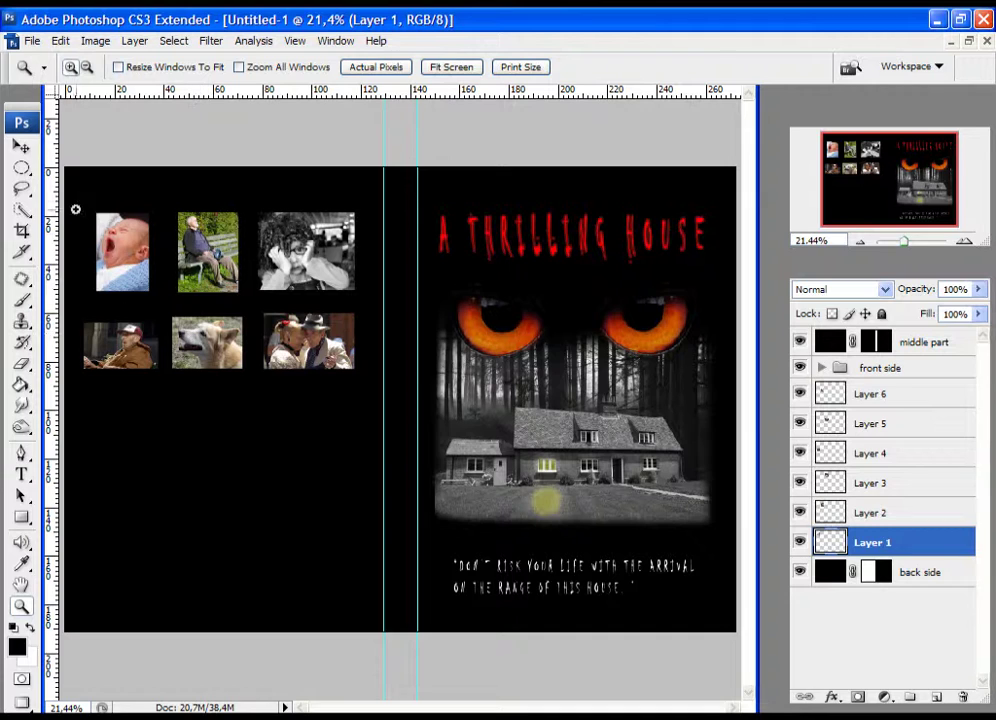
pyautogui.moveTo(57, 298); pyautogui.dragTo(89, 356)
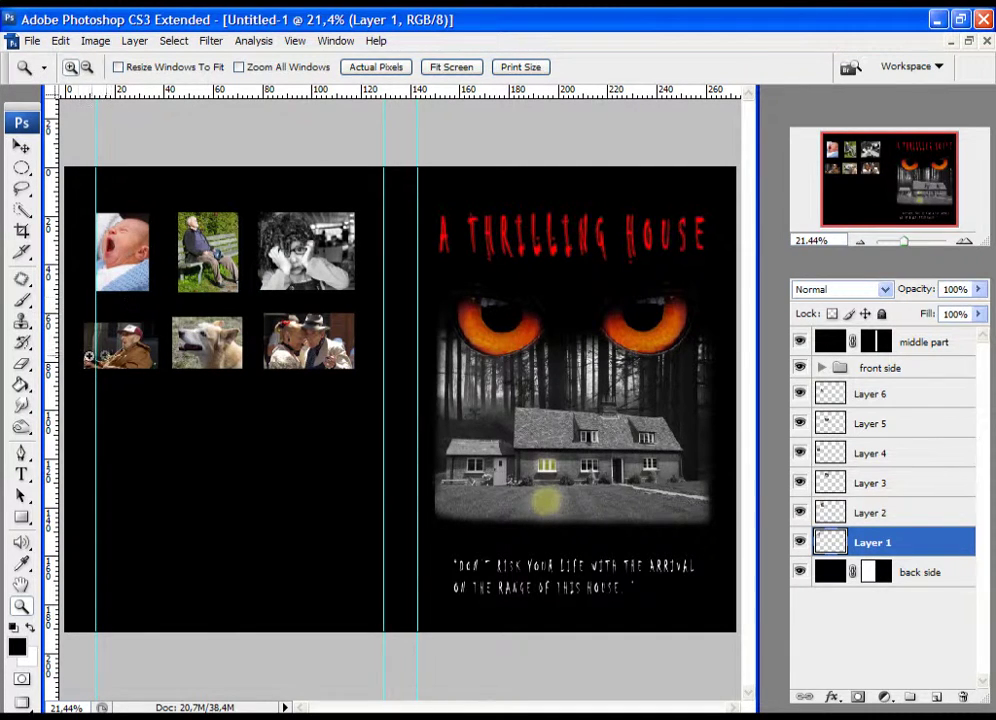
pyautogui.moveTo(50, 418); pyautogui.dragTo(355, 344)
# Shrink the man-in-the-cap picture and line its left edge up with the guide at the baby picture's left edge
pyautogui.click(170, 385)
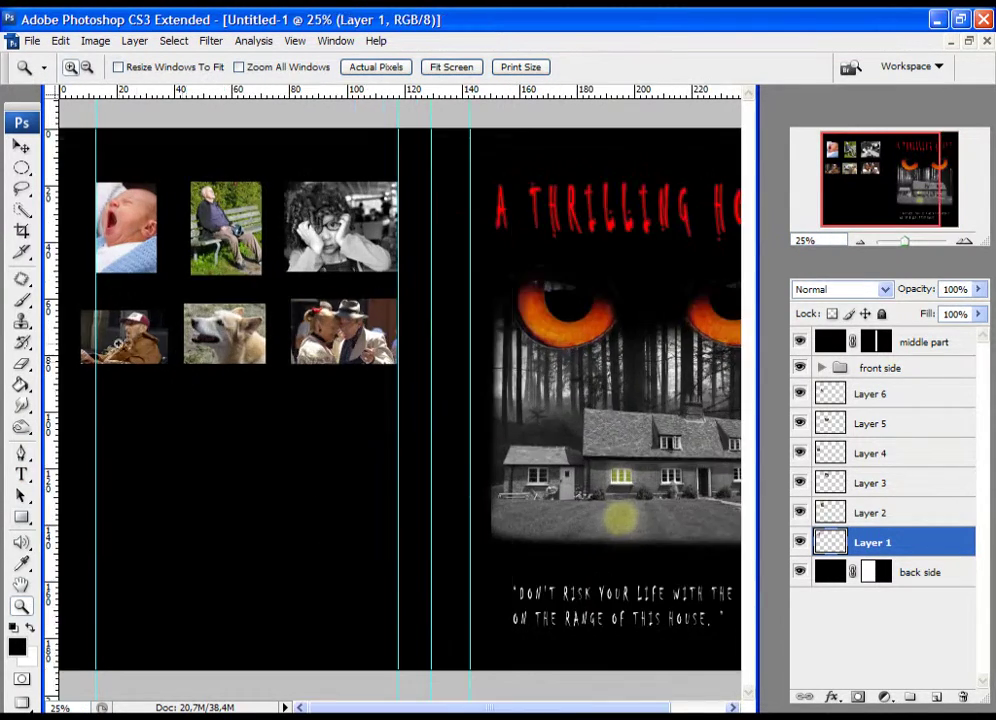
pyautogui.click(170, 385)
pyautogui.click(22, 147)
pyautogui.click(150, 380)
pyautogui.click(60, 41)
pyautogui.click(122, 340)
pyautogui.moveTo(89, 341); pyautogui.dragTo(114, 356)
pyautogui.press('Return')
pyautogui.moveTo(166, 386); pyautogui.dragTo(158, 383)
# Remove both picture alignment guides from the cover, keeping the vertical spine guides
pyautogui.click(22, 606)
pyautogui.click(451, 67)
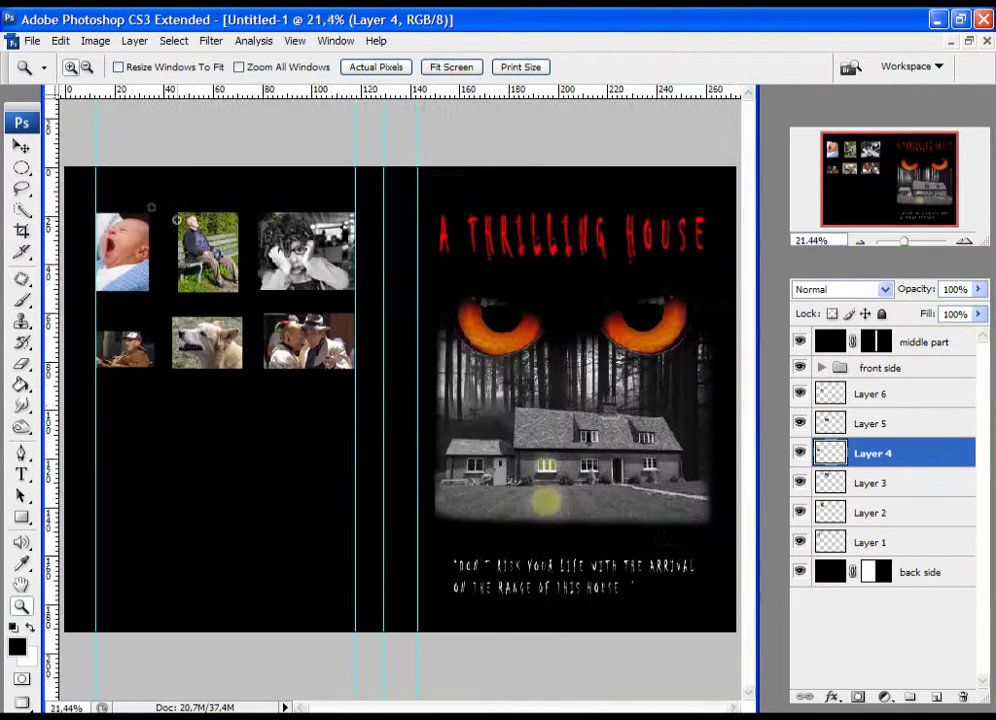
pyautogui.moveTo(79, 180); pyautogui.dragTo(362, 409)
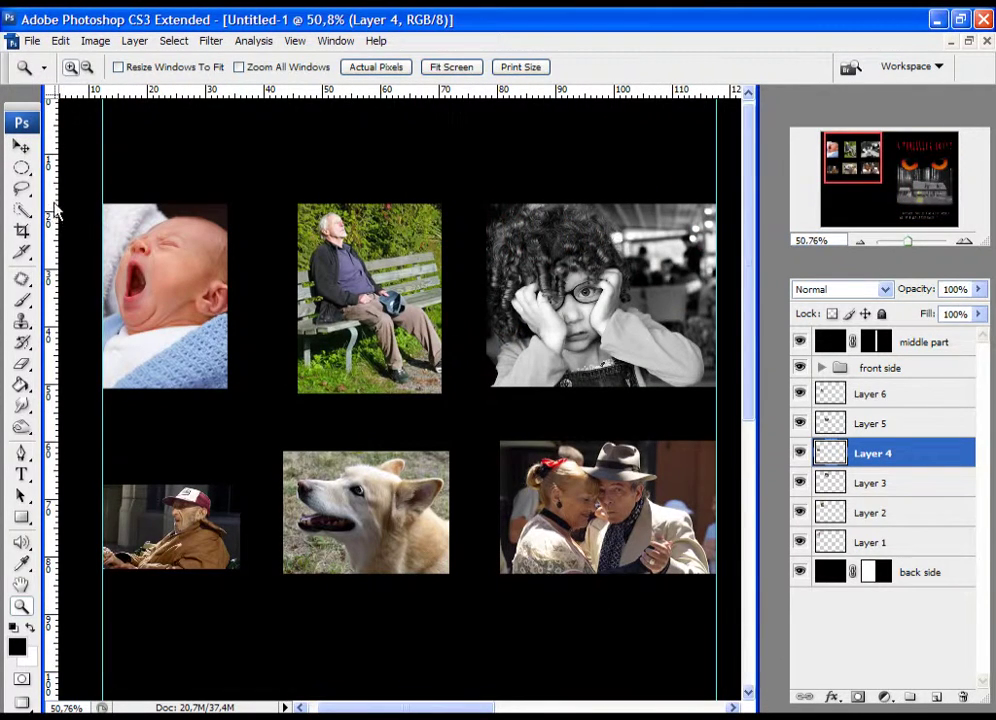
pyautogui.click(21, 146)
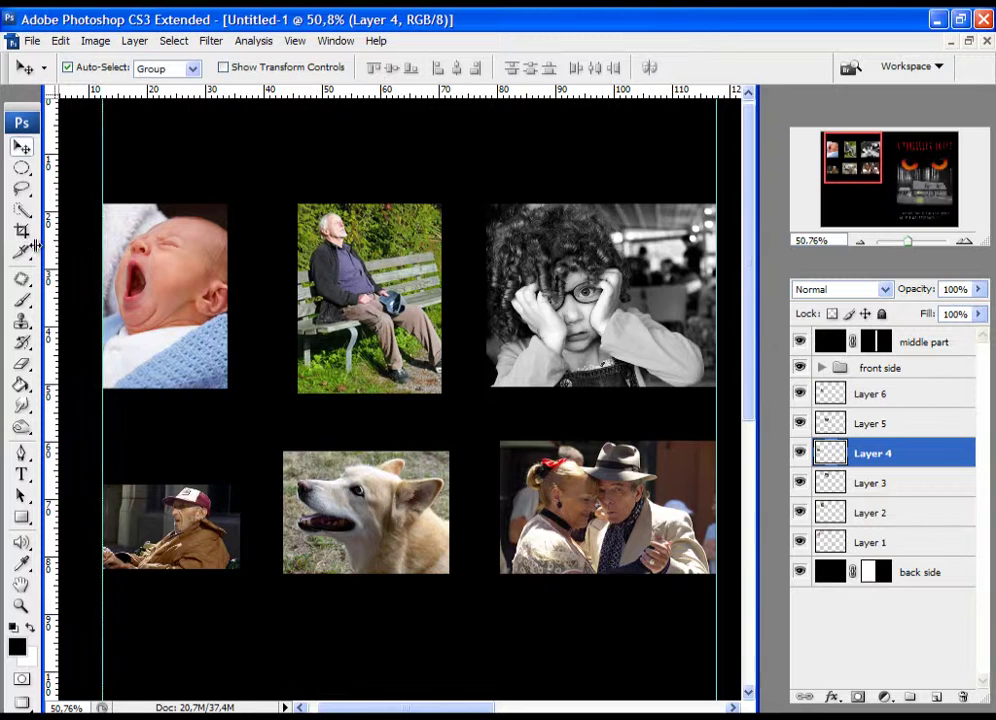
pyautogui.moveTo(35, 246); pyautogui.dragTo(34, 246)
pyautogui.moveTo(716, 220); pyautogui.dragTo(46, 276)
pyautogui.click(16, 606)
pyautogui.click(451, 67)
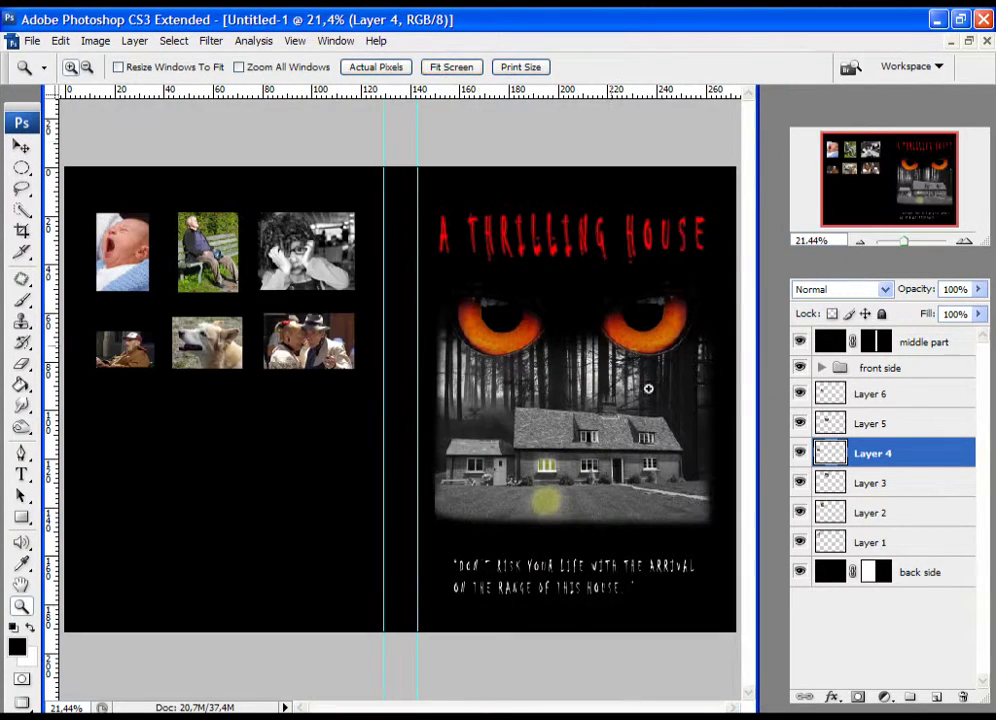
# Add a white 3 px outside stroke to the baby picture on Layer 1
pyautogui.click(880, 543)
pyautogui.click(800, 542)
pyautogui.click(800, 542)
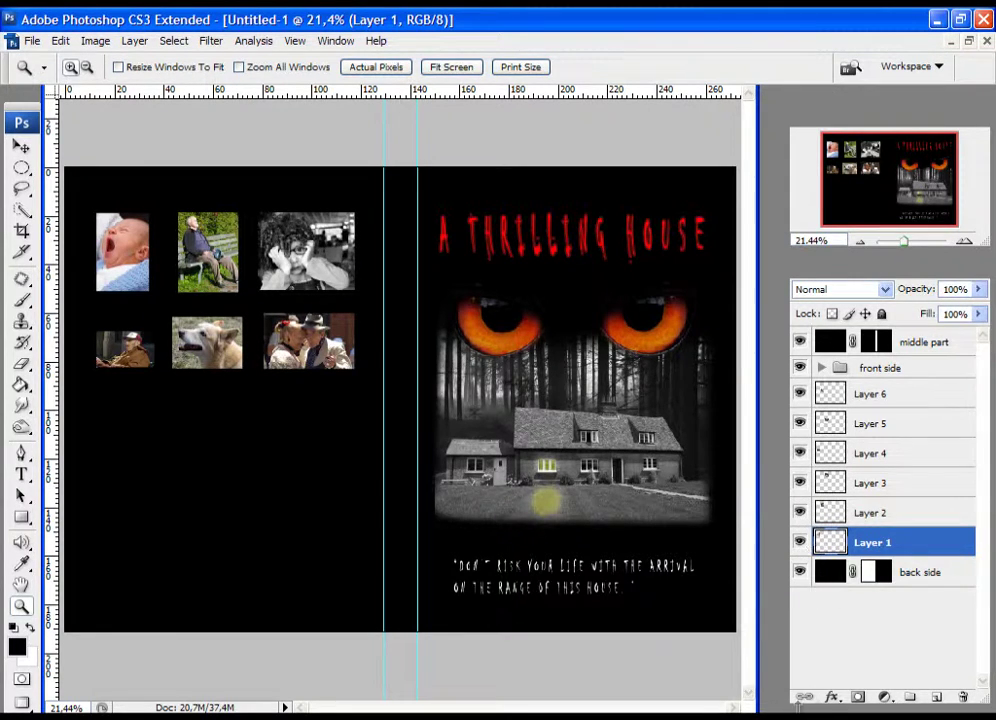
pyautogui.click(830, 697)
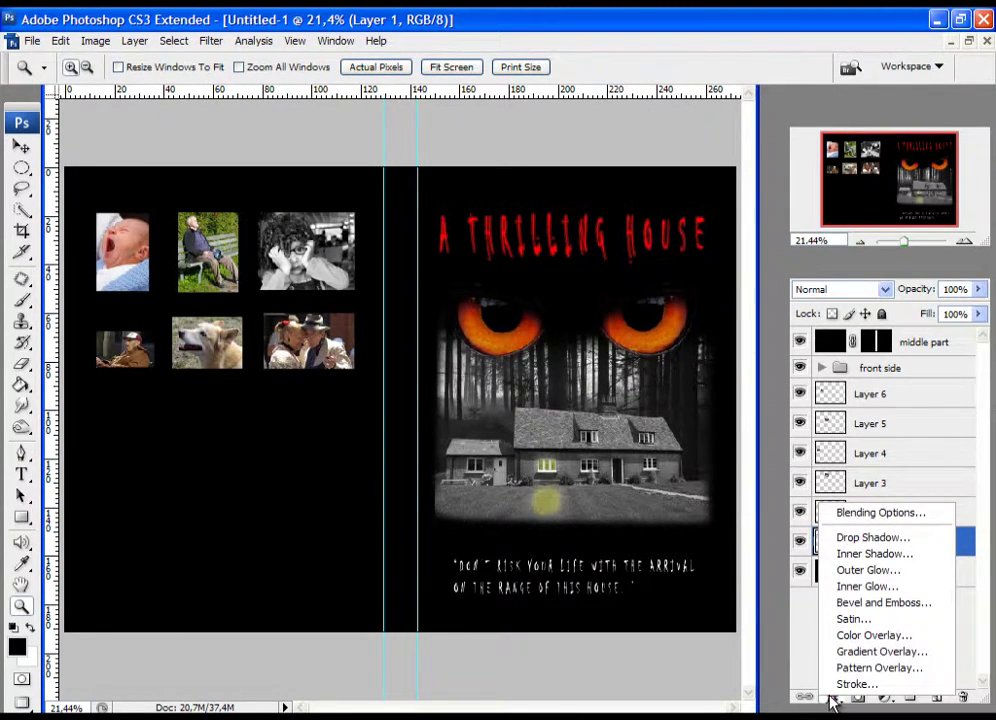
pyautogui.click(843, 686)
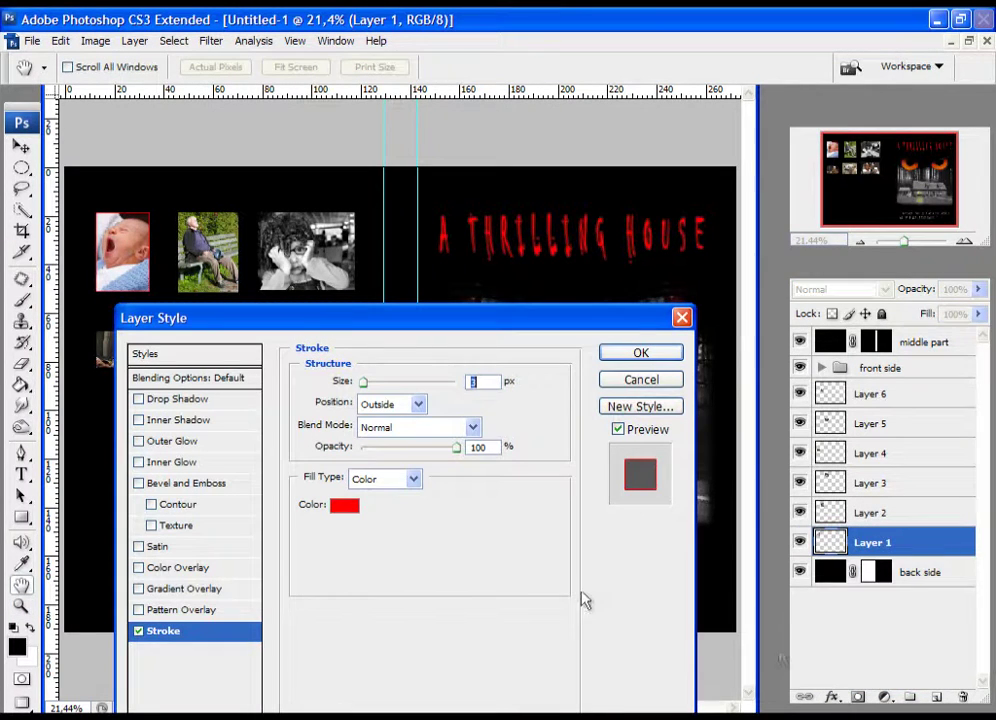
pyautogui.click(347, 508)
pyautogui.click(422, 540)
pyautogui.moveTo(422, 540); pyautogui.dragTo(307, 338)
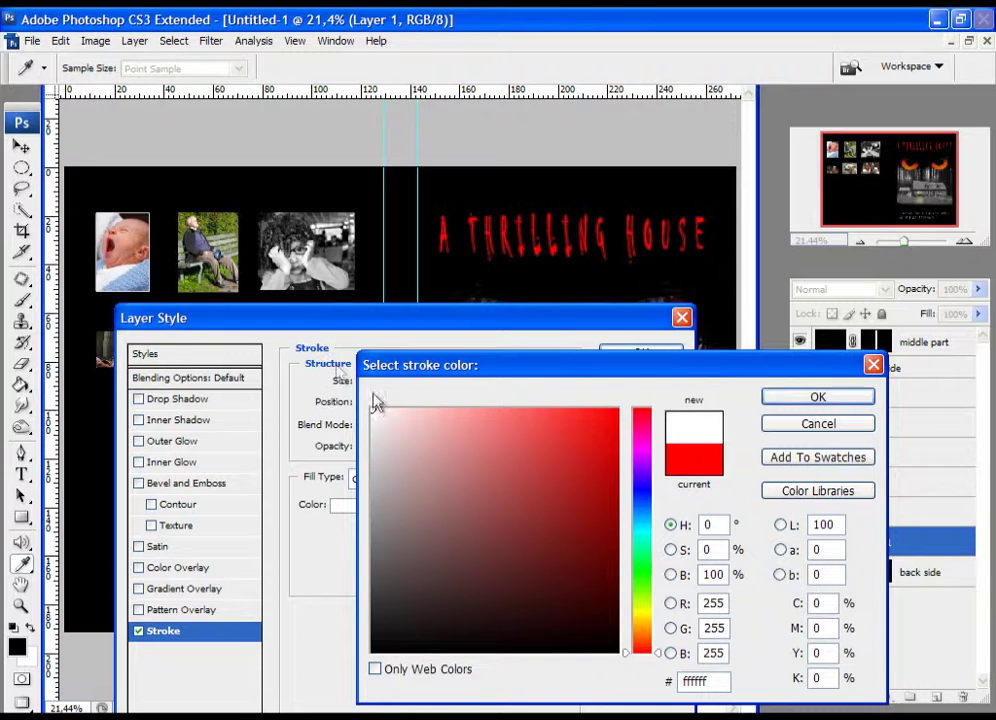
pyautogui.click(786, 401)
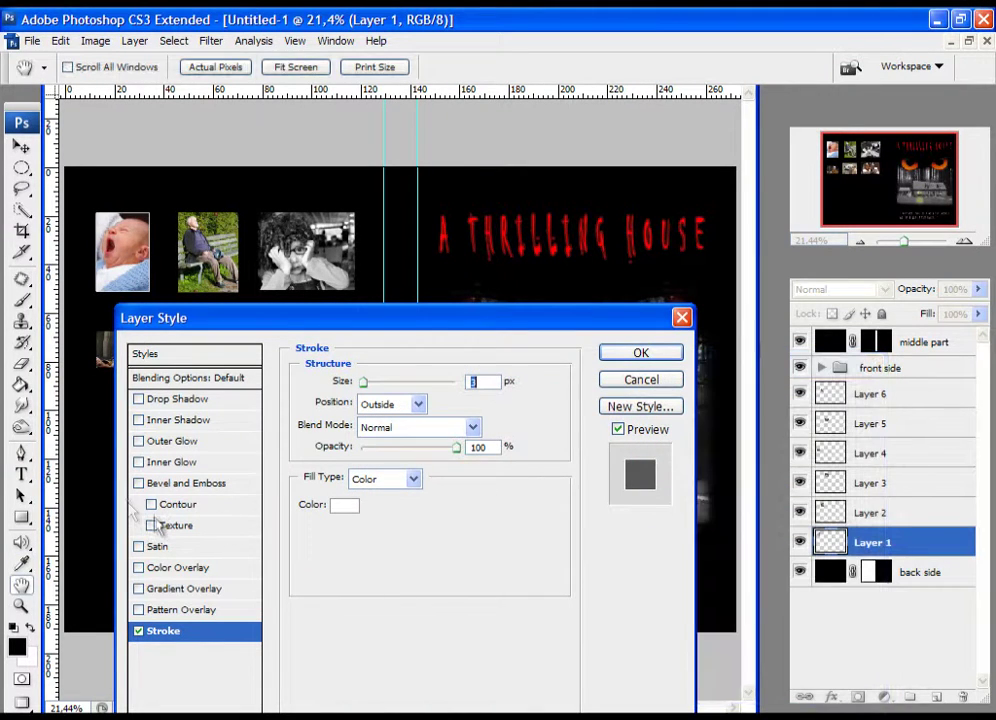
# Add an inner shadow to the baby picture with 100% opacity and a size of 163 px, and apply the layer style
pyautogui.click(189, 422)
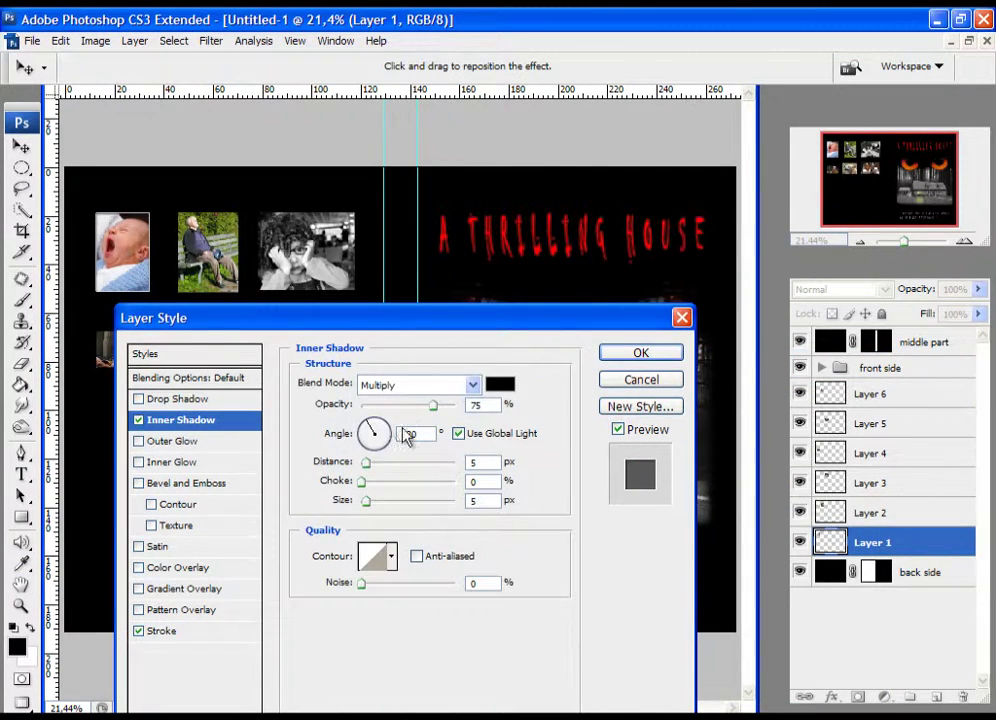
pyautogui.moveTo(366, 507); pyautogui.dragTo(425, 502)
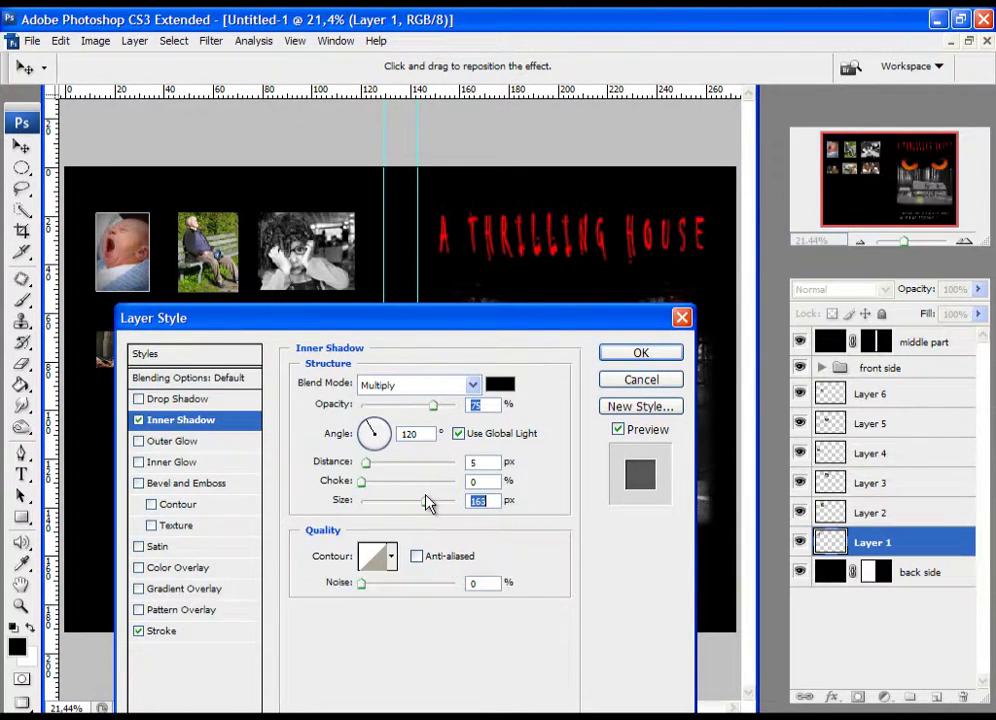
pyautogui.moveTo(433, 405); pyautogui.dragTo(457, 406)
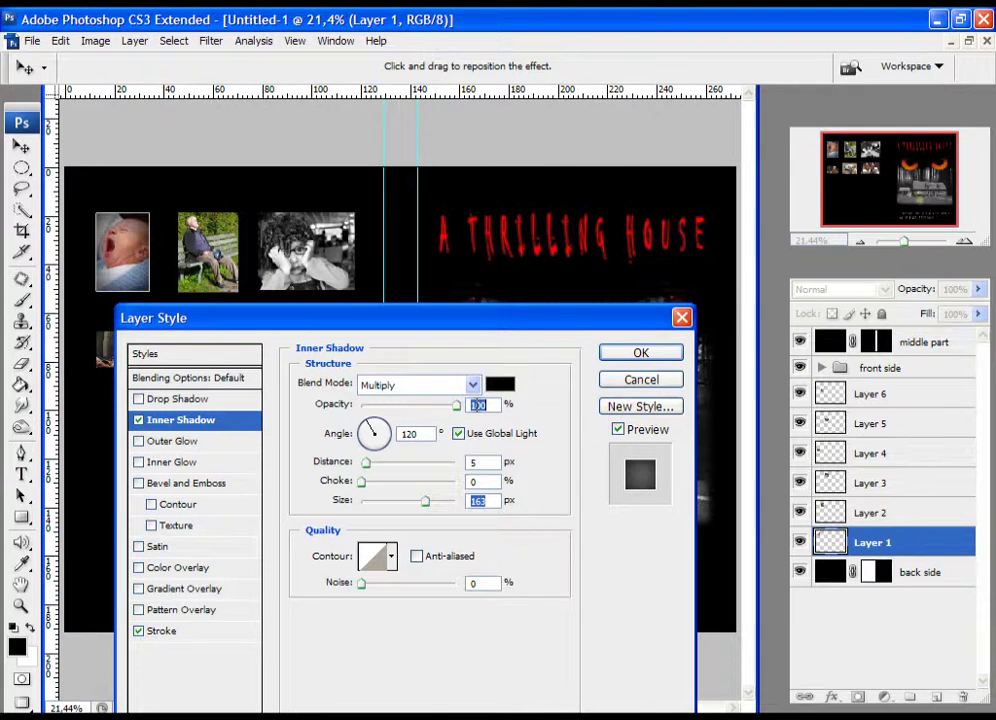
pyautogui.click(662, 354)
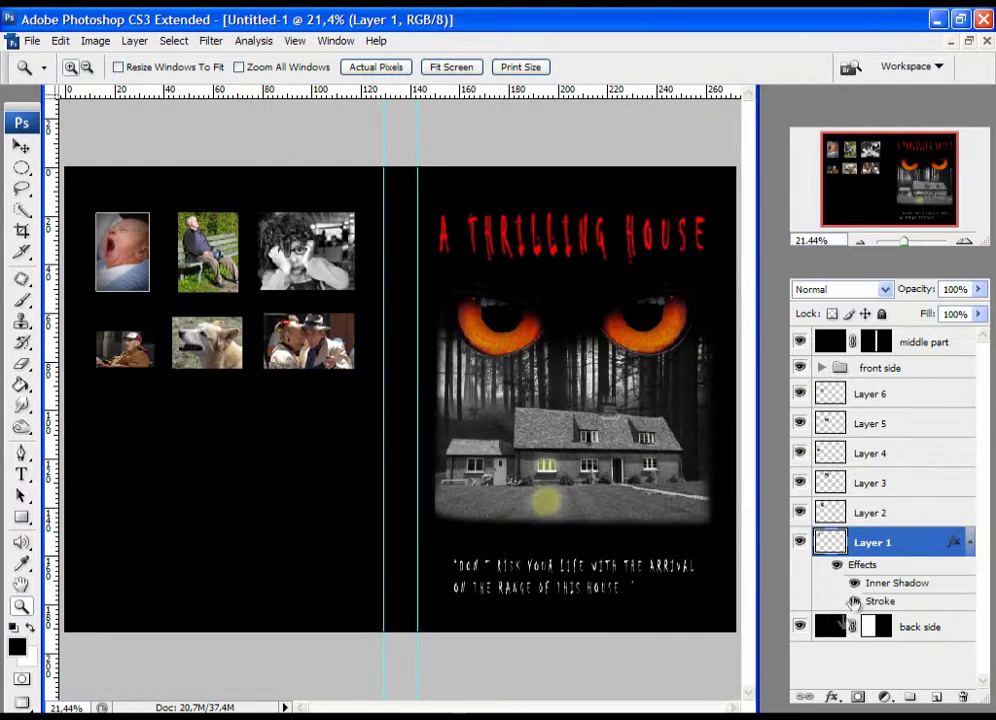
# Copy the baby picture's inner shadow and stroke effects to Layers 2 to 6
pyautogui.moveTo(872, 548); pyautogui.dragTo(877, 484)
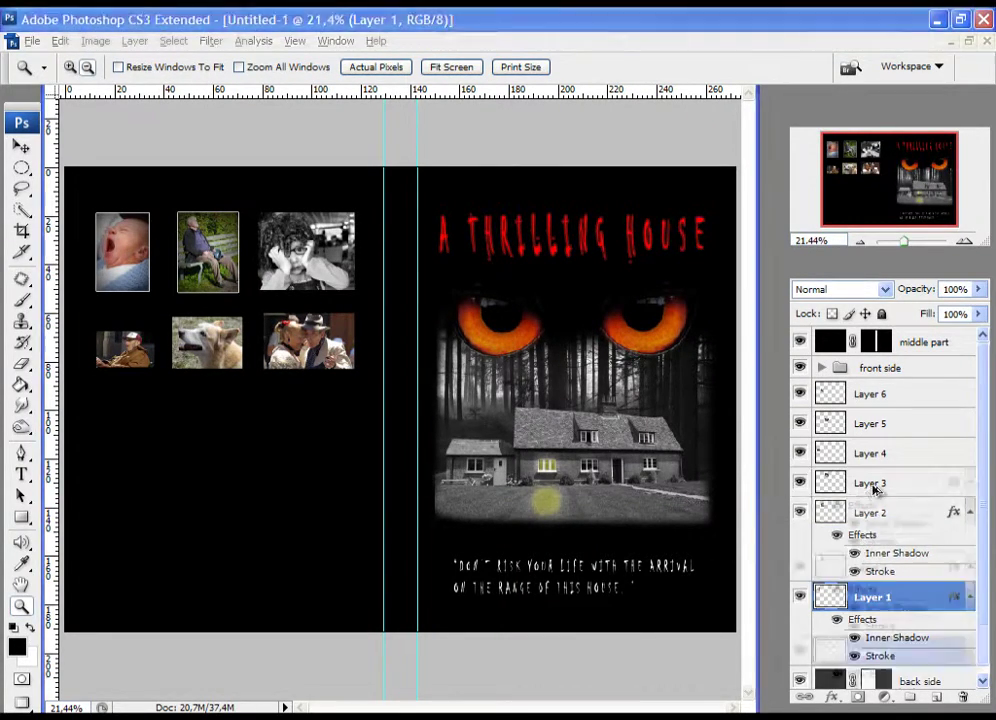
pyautogui.moveTo(860, 597); pyautogui.dragTo(866, 400)
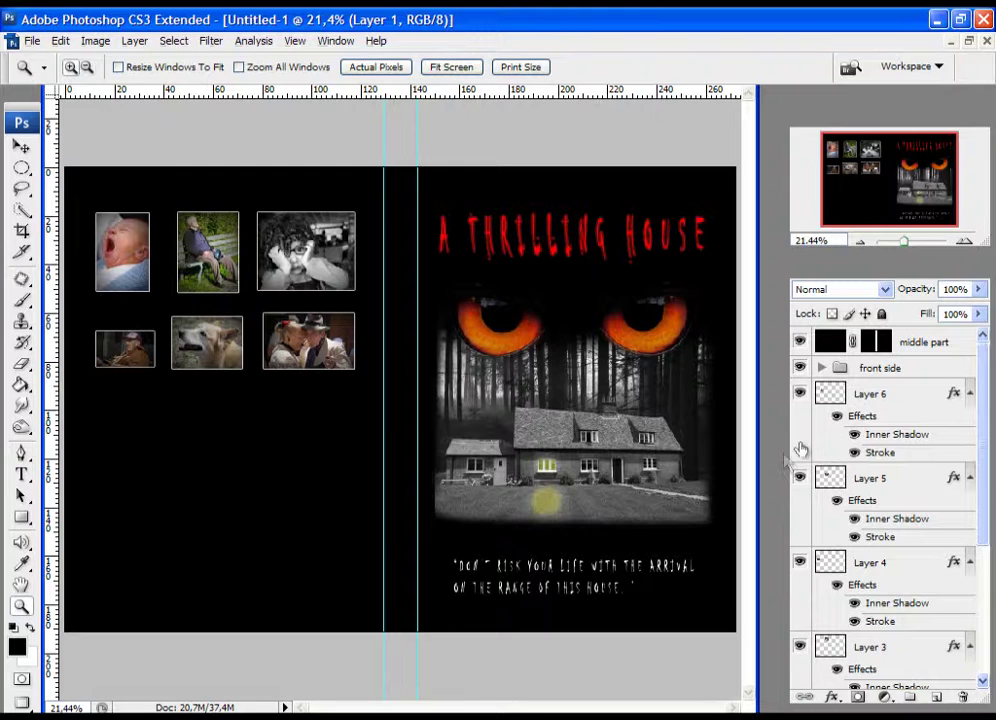
# Add the white Chiller heading "movie screenshots:" above the upper picture row, on a layer above Layer 6
pyautogui.click(875, 394)
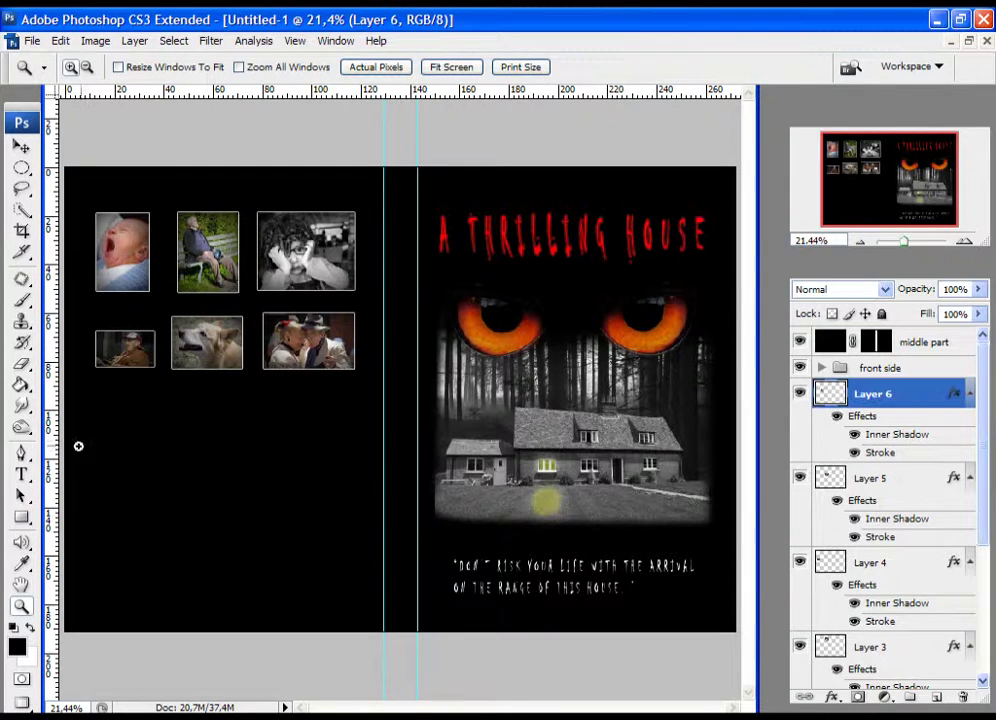
pyautogui.click(22, 474)
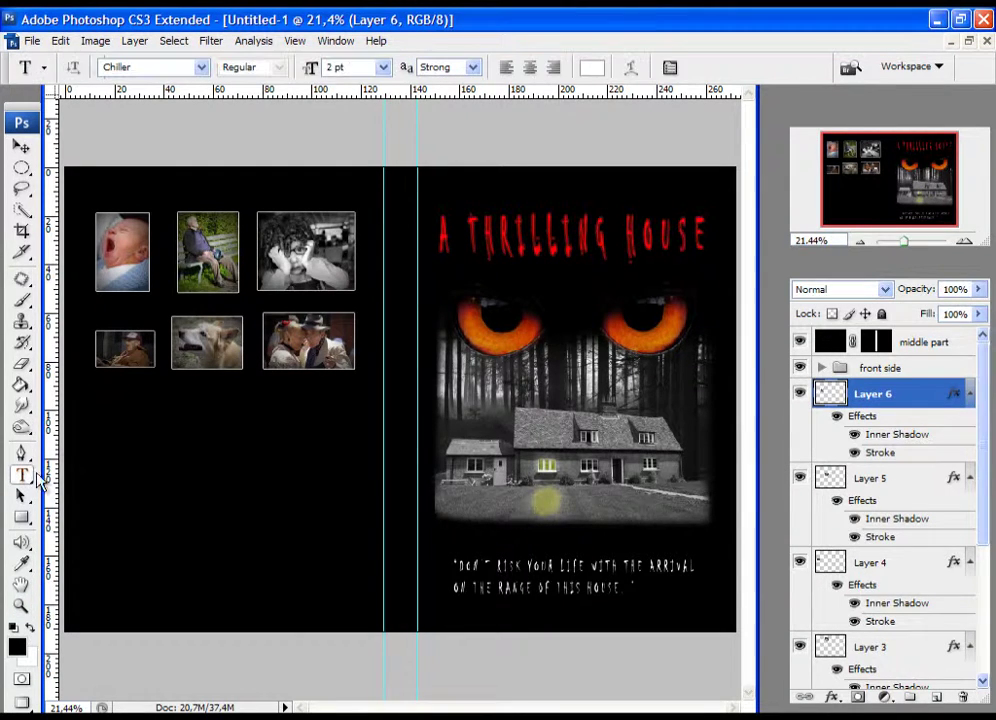
pyautogui.click(108, 187)
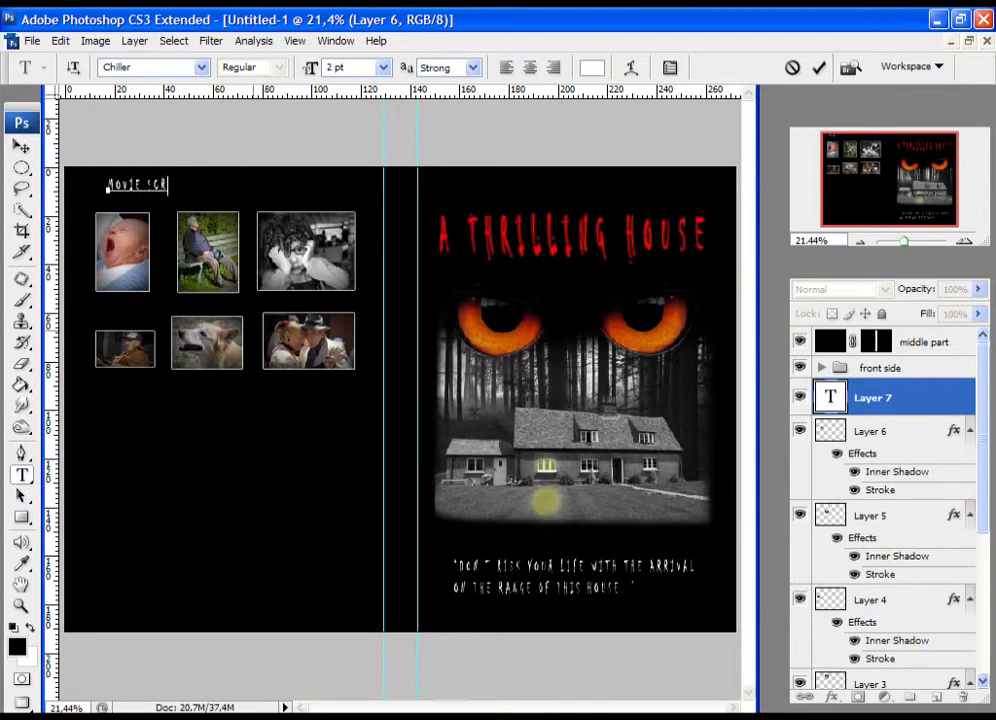
pyautogui.write('MOVIE SCREENSHOTS')
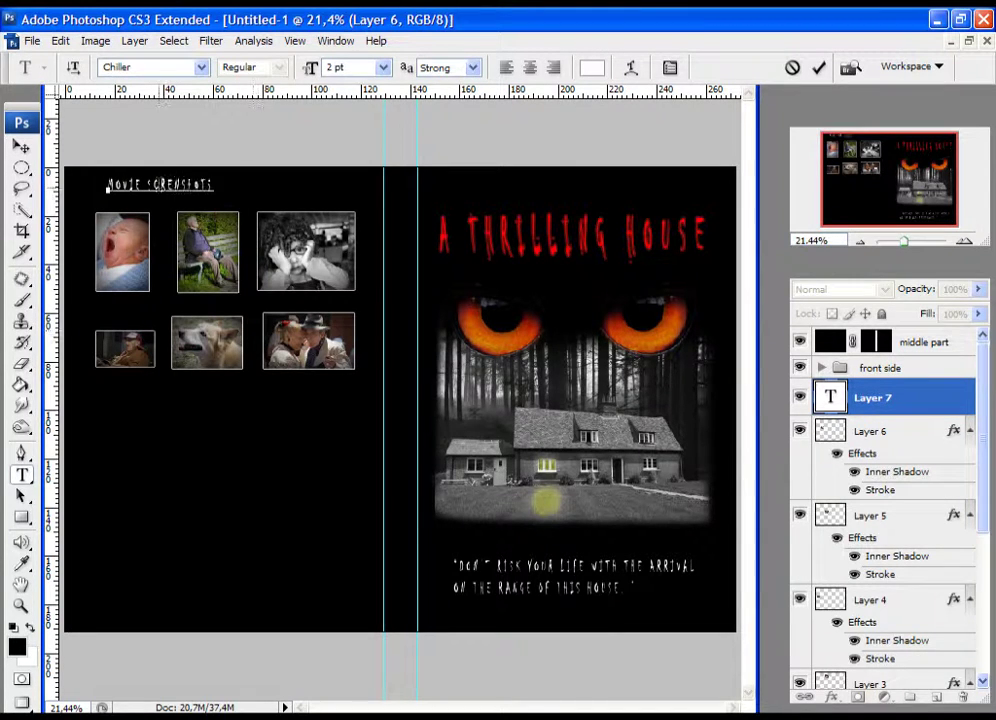
pyautogui.click(169, 184)
pyautogui.write('E')
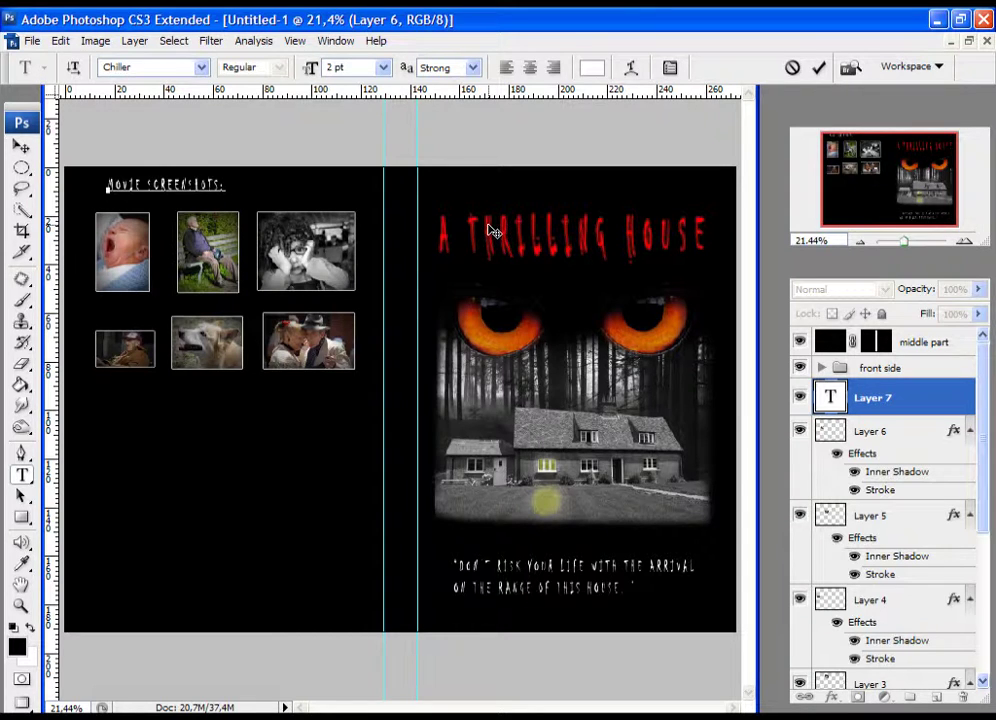
pyautogui.click(819, 67)
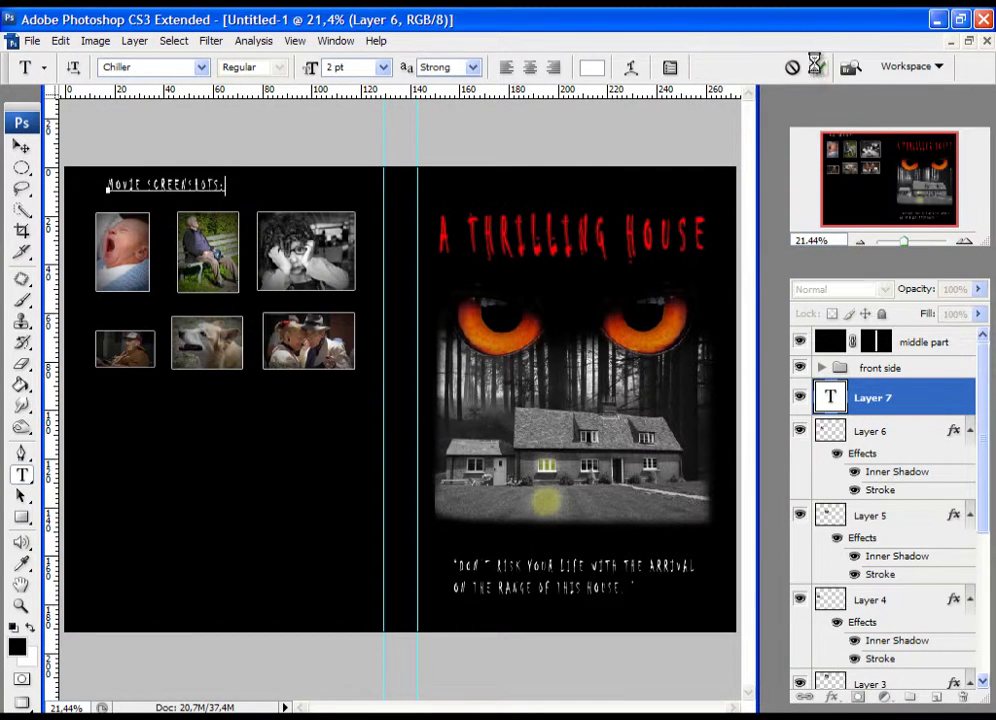
pyautogui.click(21, 606)
pyautogui.moveTo(77, 166); pyautogui.dragTo(250, 313)
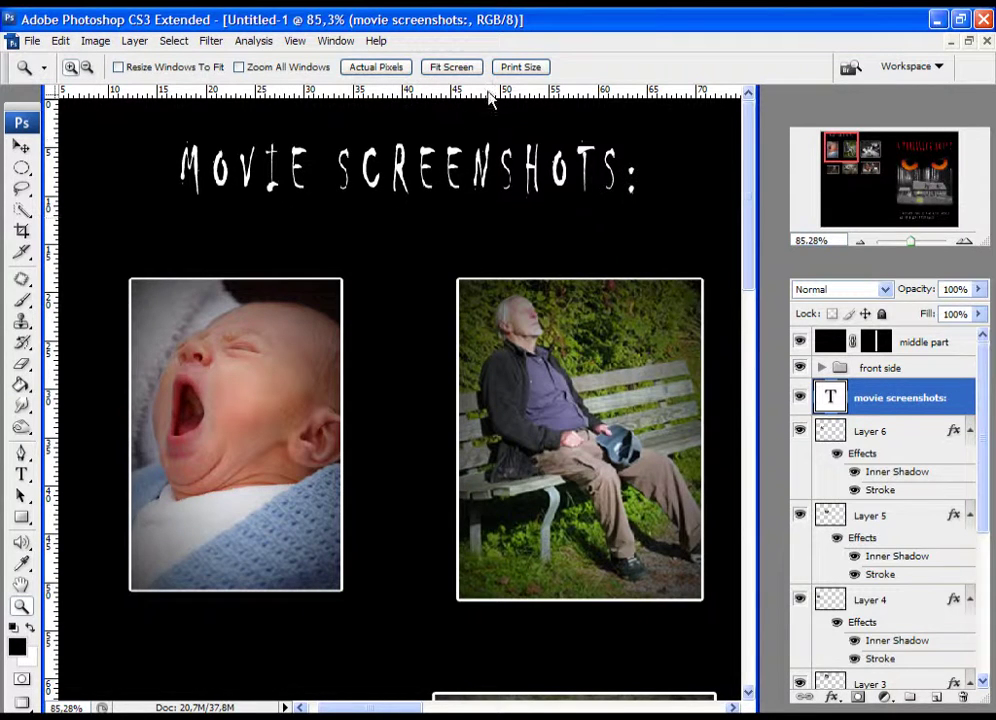
pyautogui.click(455, 70)
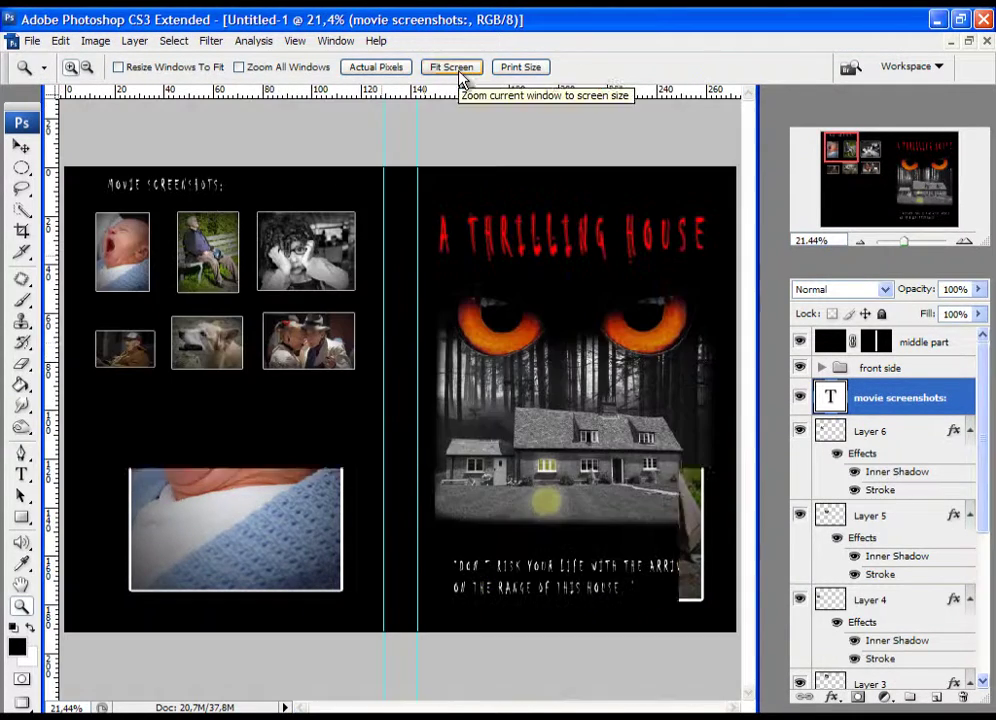
# Select Layers 1 to 6 together and move all six pictures down on the back side
pyautogui.click(21, 147)
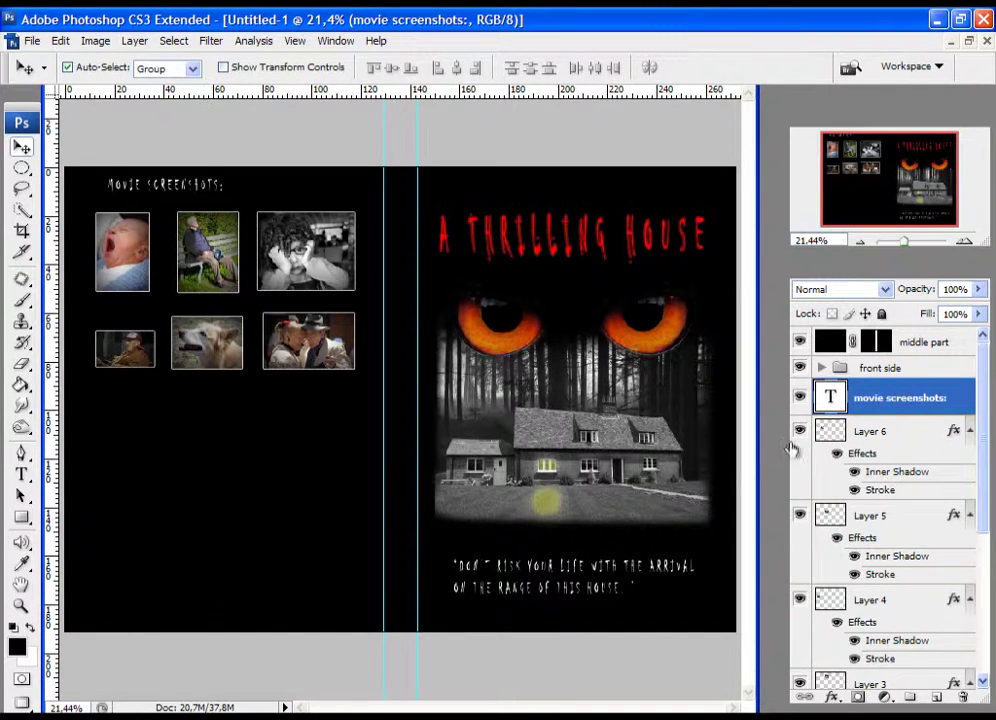
pyautogui.click(907, 444)
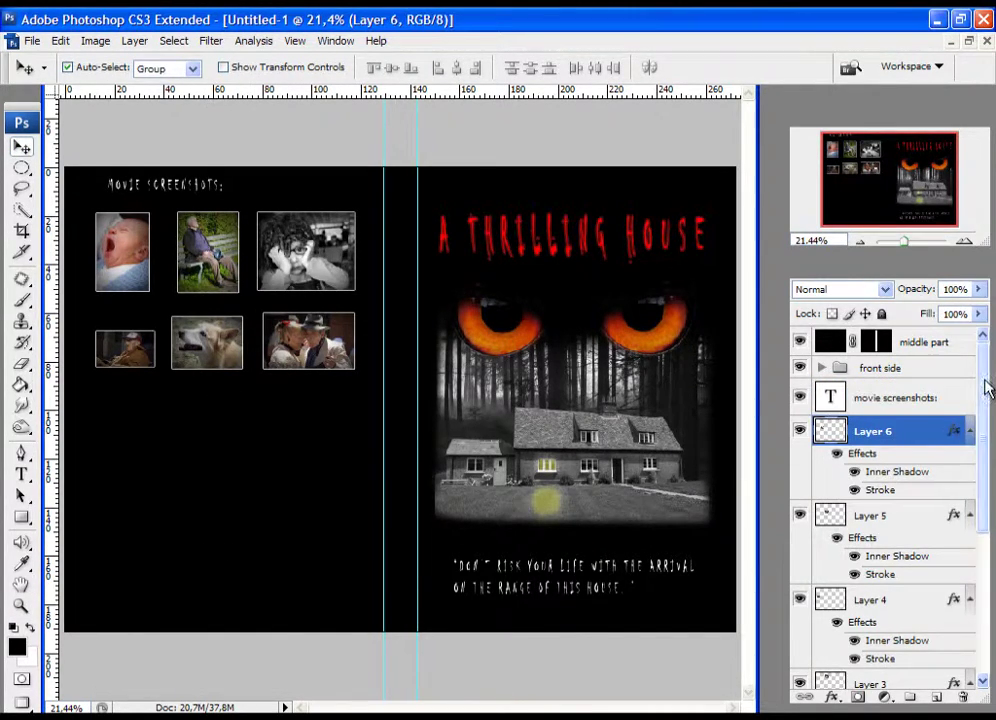
pyautogui.moveTo(985, 387); pyautogui.dragTo(985, 589)
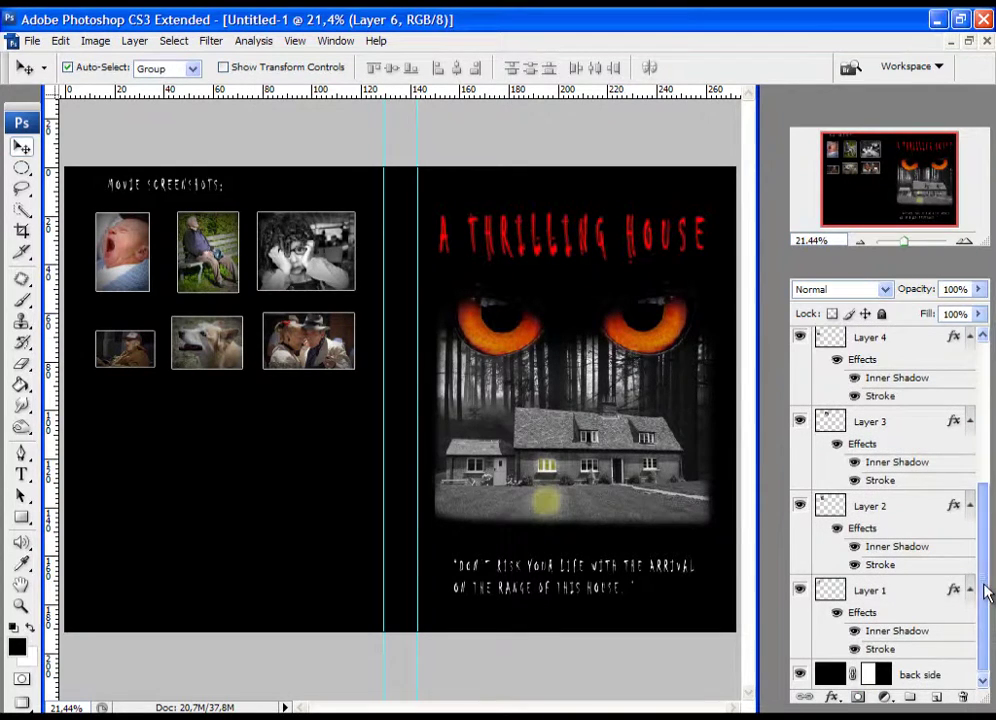
pyautogui.keyDown('shift'); pyautogui.click(883, 594); pyautogui.keyUp('shift')
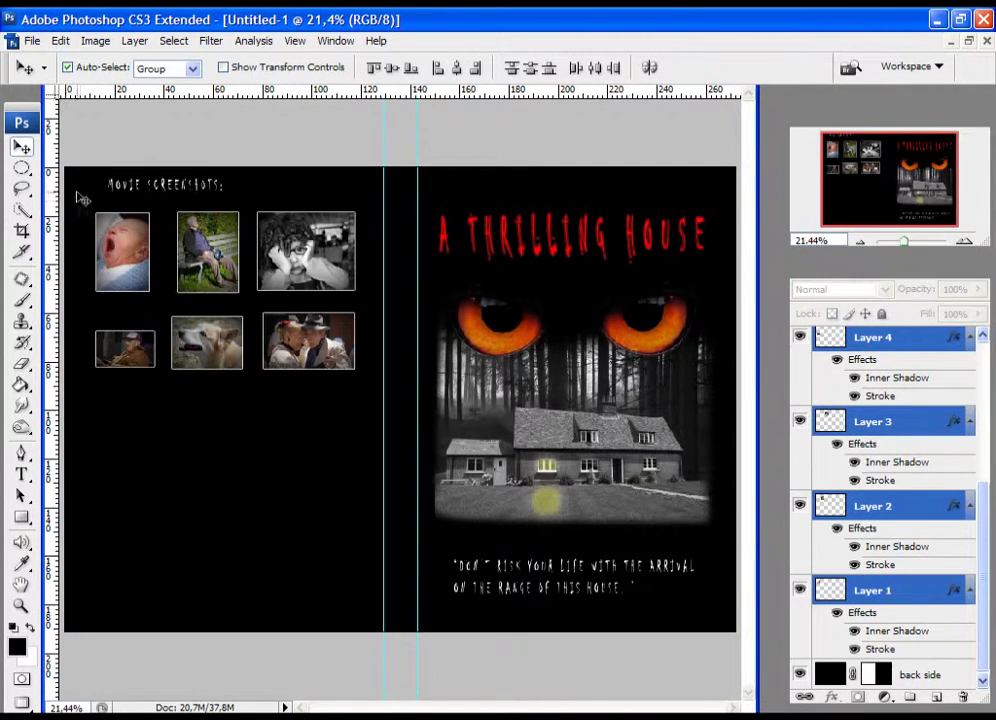
pyautogui.moveTo(116, 240); pyautogui.dragTo(112, 298)
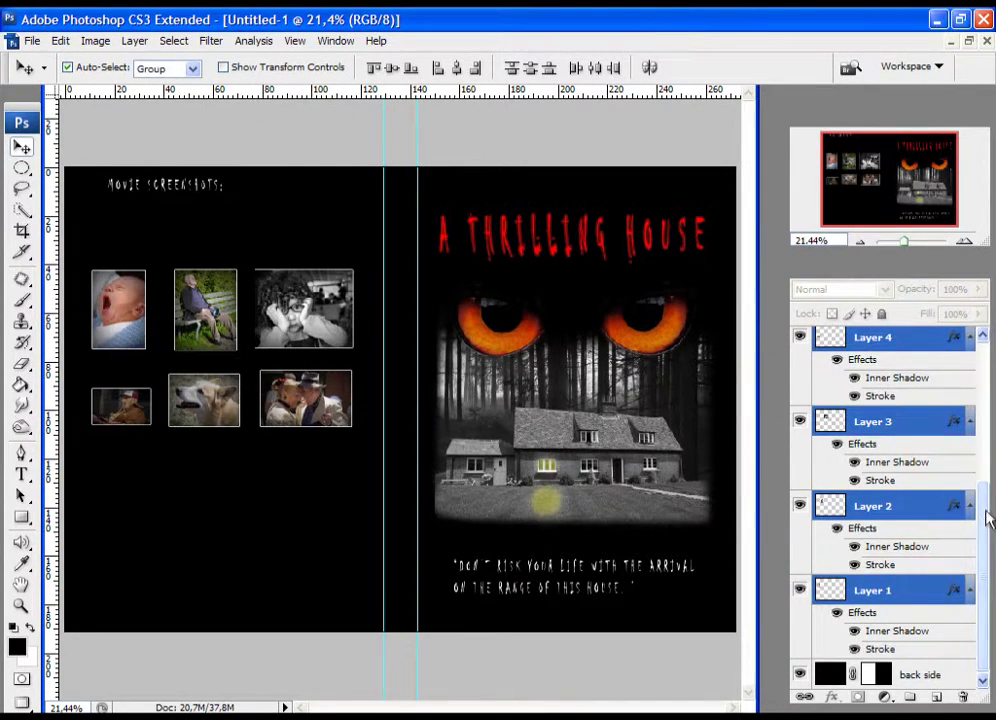
# Move the heading down near the upper picture row, and shift the six pictures slightly up so their left edges align with it
pyautogui.moveTo(989, 516); pyautogui.dragTo(987, 370)
pyautogui.click(898, 398)
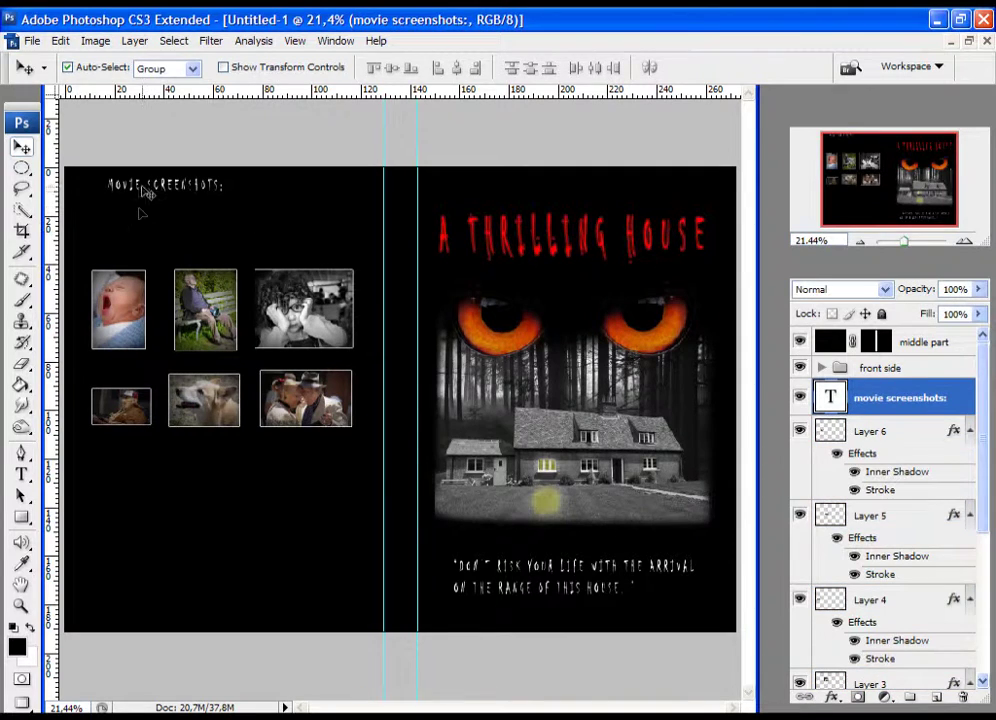
pyautogui.moveTo(141, 189); pyautogui.dragTo(130, 240)
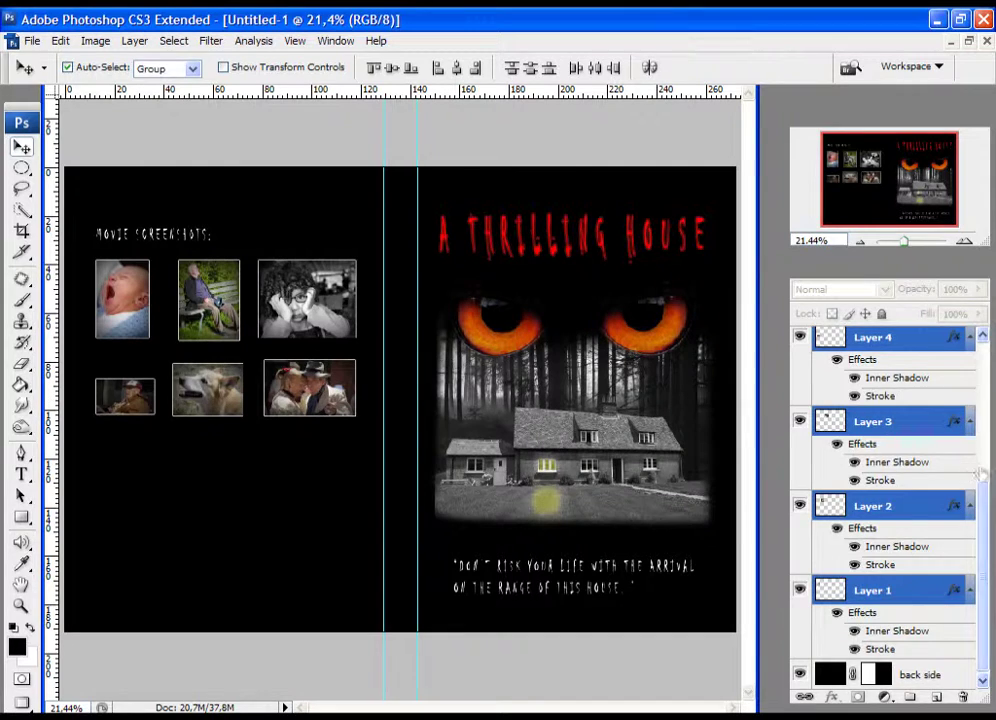
pyautogui.scroll(5, 980, 473)
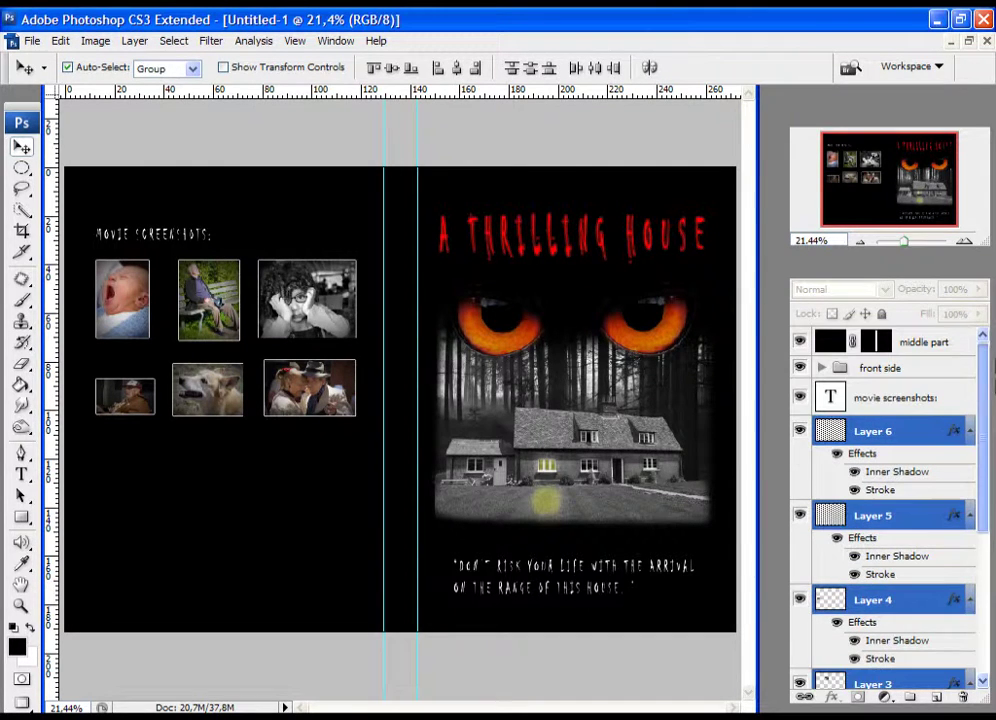
pyautogui.click(895, 400)
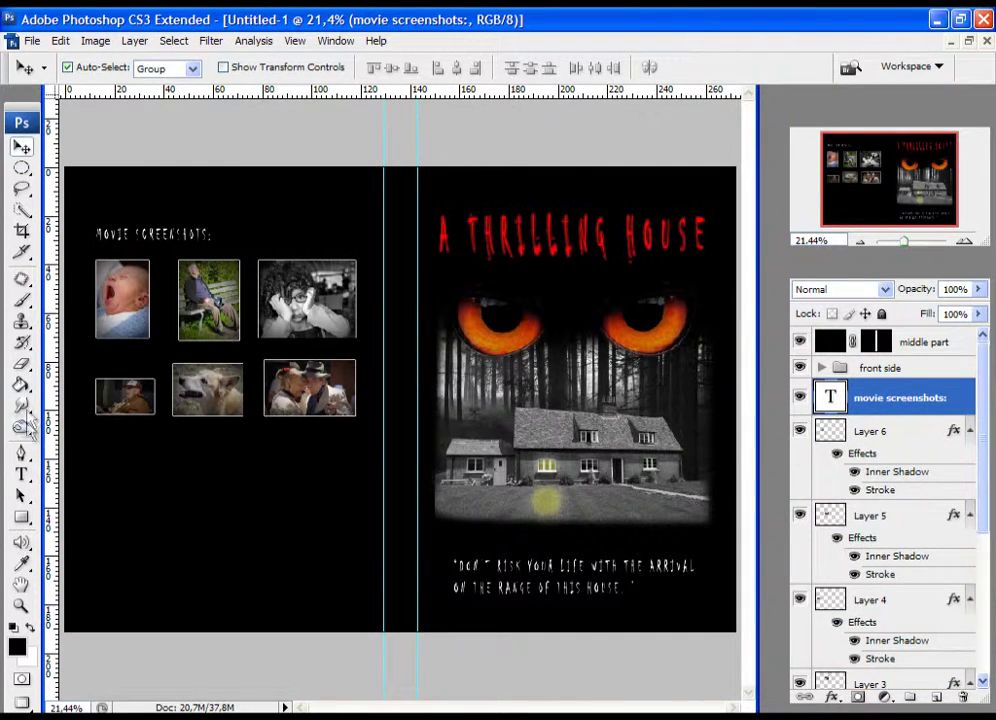
# Add the white Chiller heading "story:" below the lower picture row and align its left edge with the pictures
pyautogui.click(21, 477)
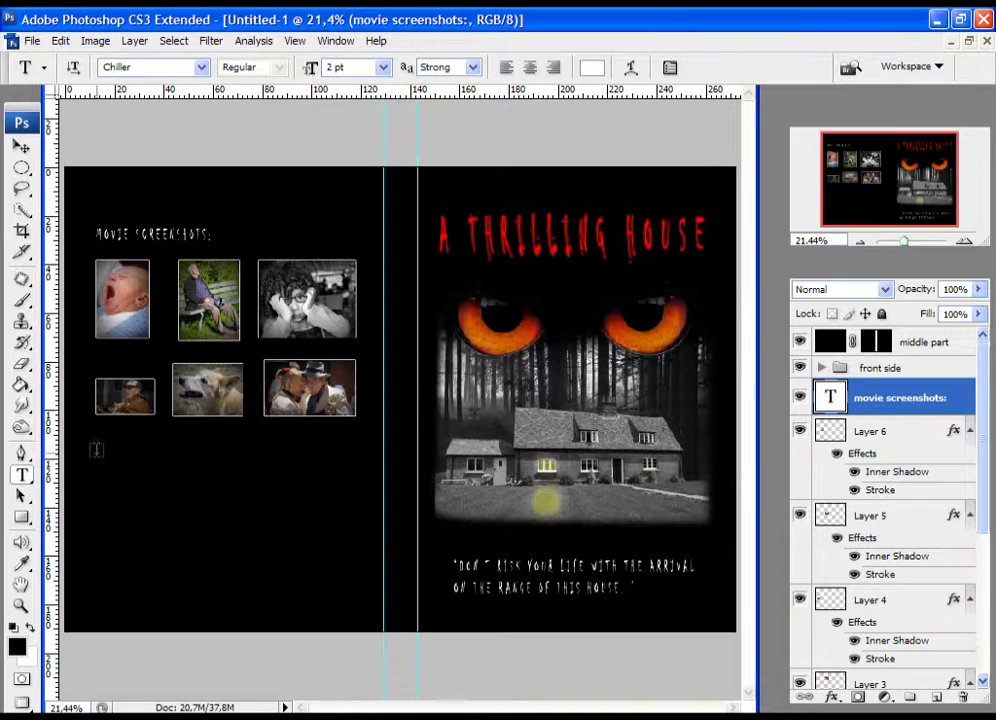
pyautogui.click(99, 444)
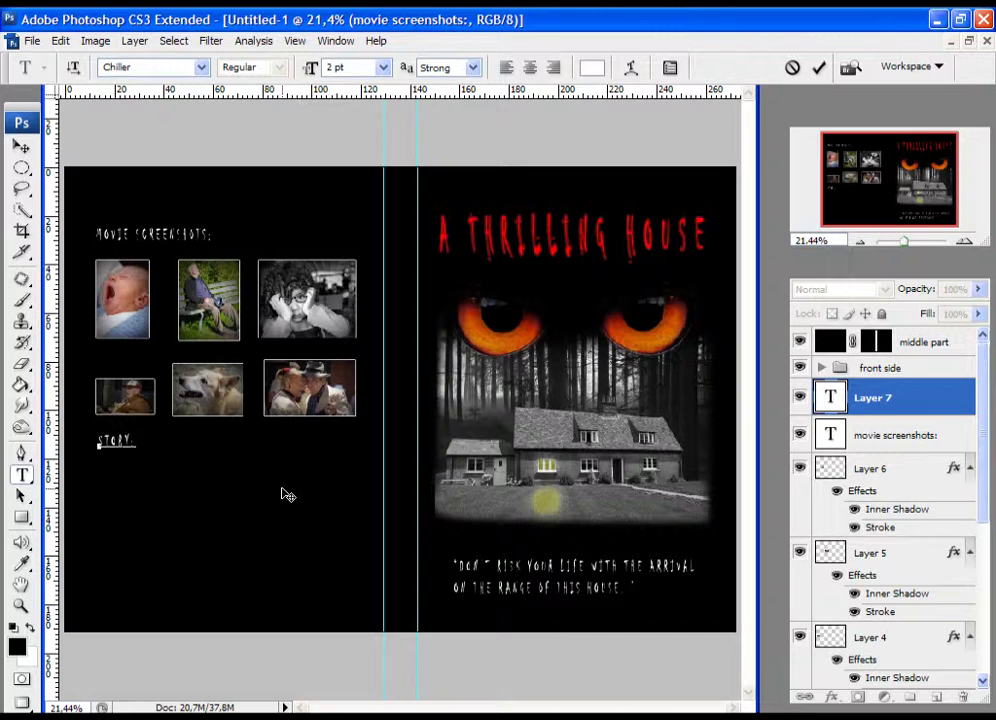
pyautogui.click(818, 67)
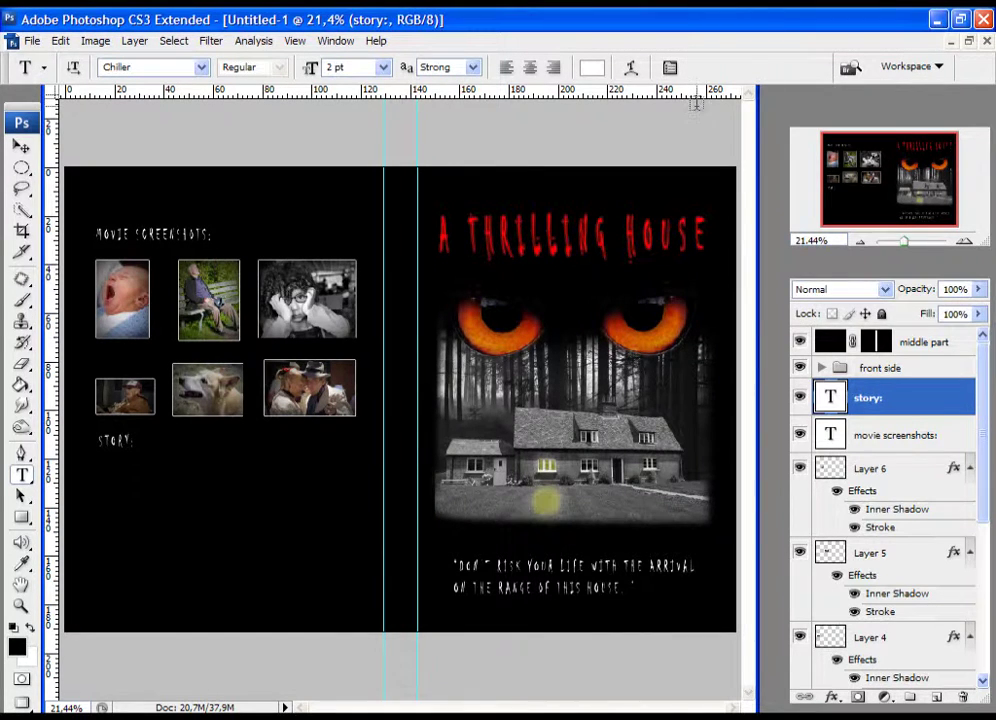
pyautogui.click(21, 606)
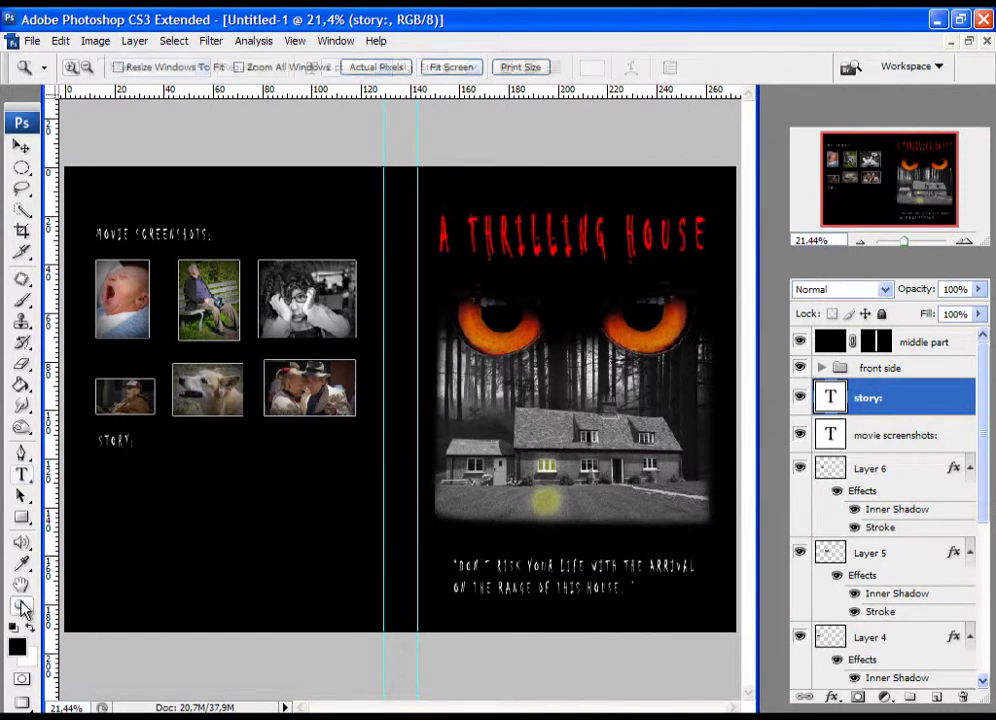
pyautogui.moveTo(79, 377); pyautogui.dragTo(342, 629)
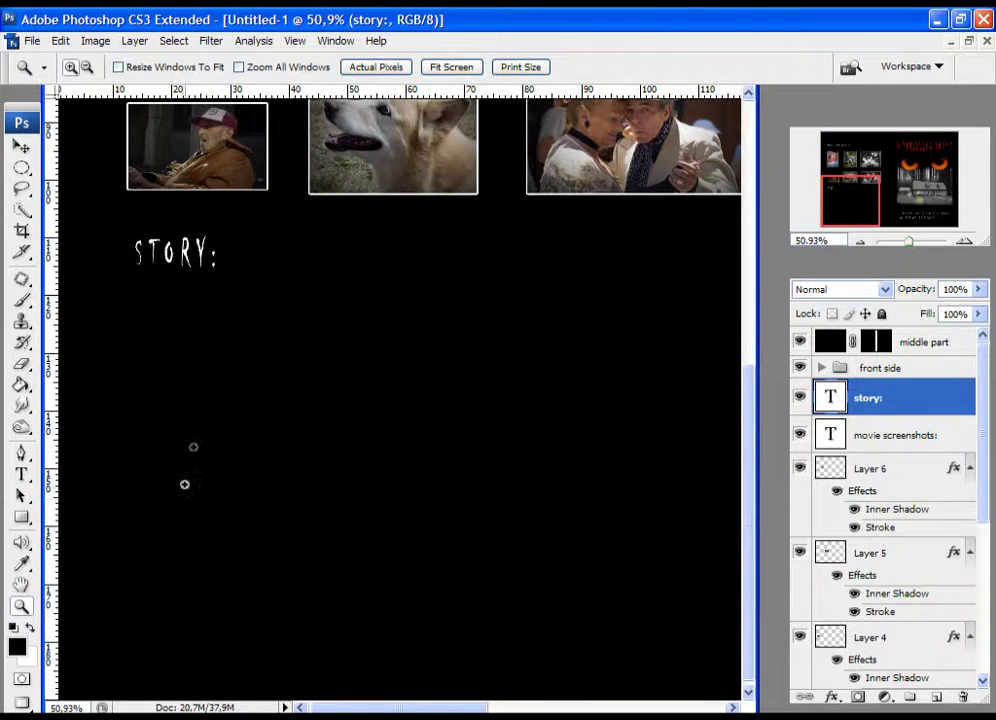
pyautogui.click(21, 147)
pyautogui.moveTo(179, 262); pyautogui.dragTo(174, 256)
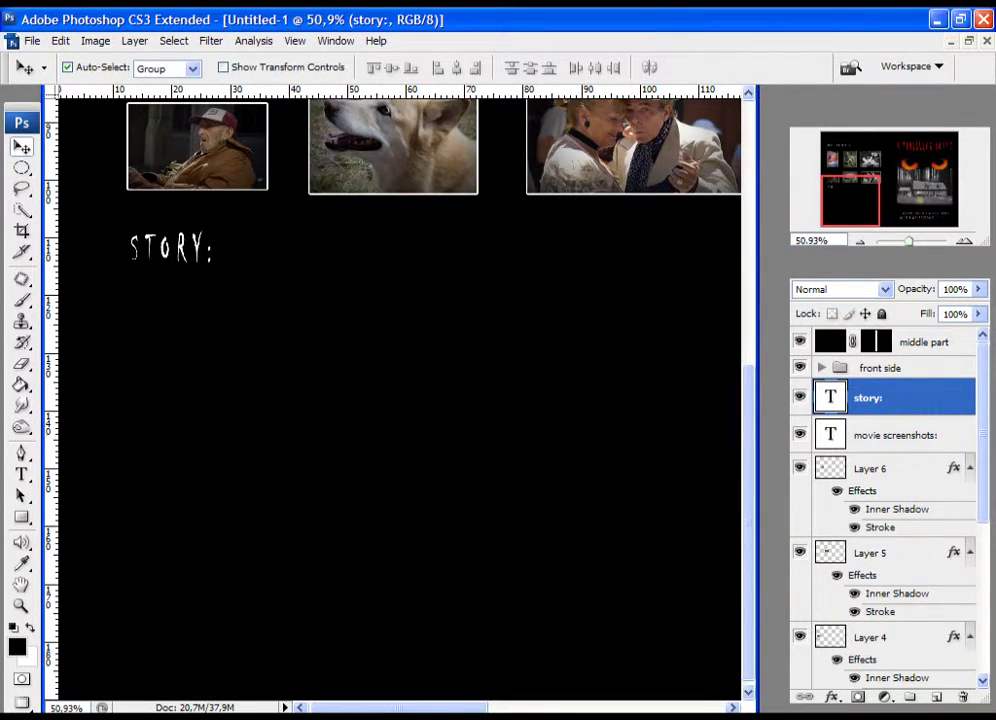
# Switch to the plot file in Notepad, copy the whole story text, and return to Photoshop
pyautogui.hotkey('alt', 'Tab')
pyautogui.moveTo(88, 166); pyautogui.dragTo(912, 172)
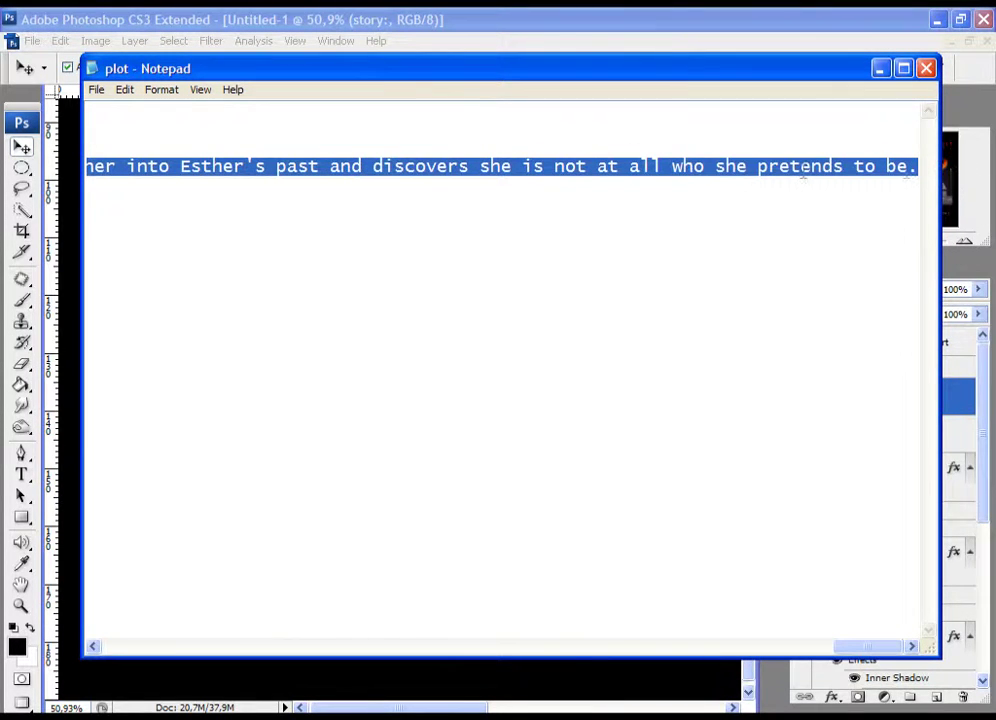
pyautogui.click(879, 68)
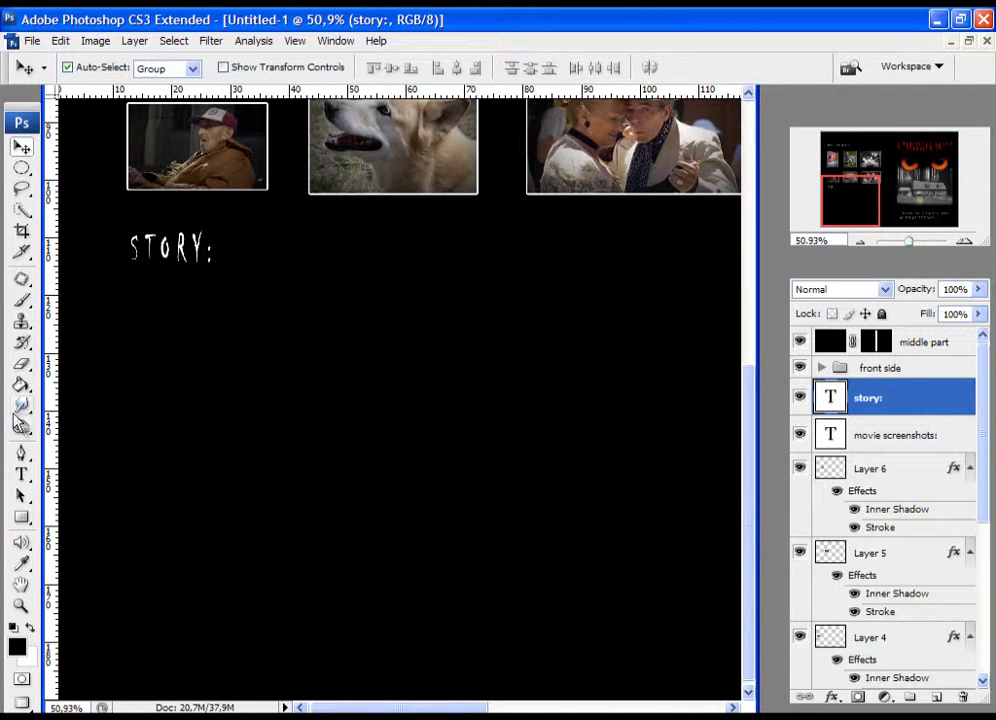
# Paste the story into a paragraph text box below the "story:" heading, as wide as the picture rows, and set its font to Copperplate Gothic
pyautogui.click(21, 474)
pyautogui.click(21, 606)
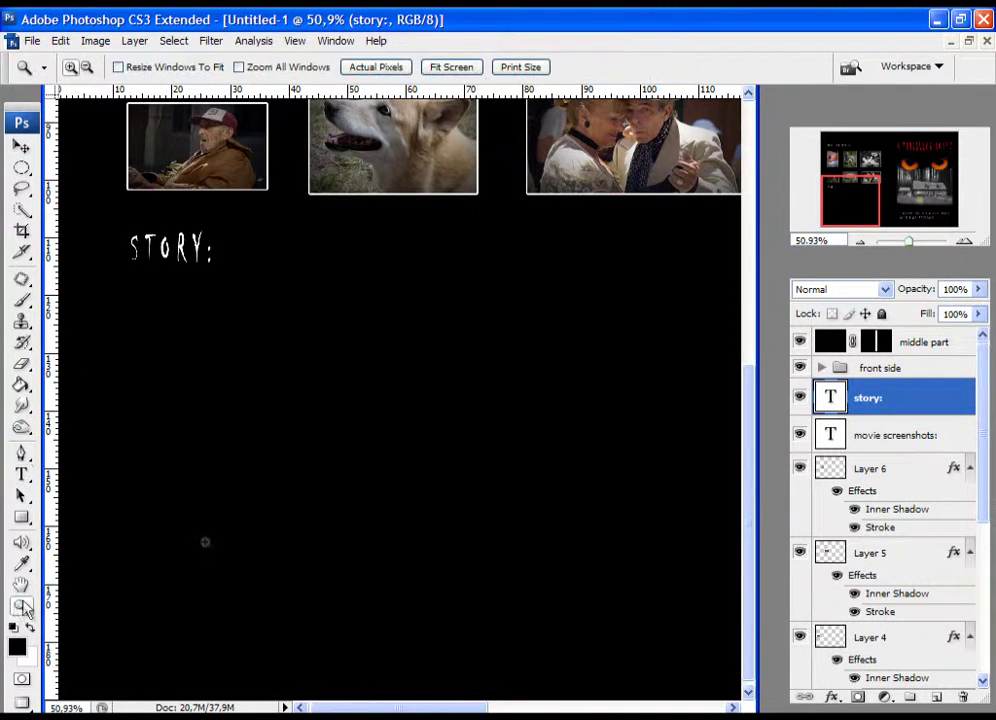
pyautogui.keyDown('alt'); pyautogui.click(358, 434); pyautogui.keyUp('alt')
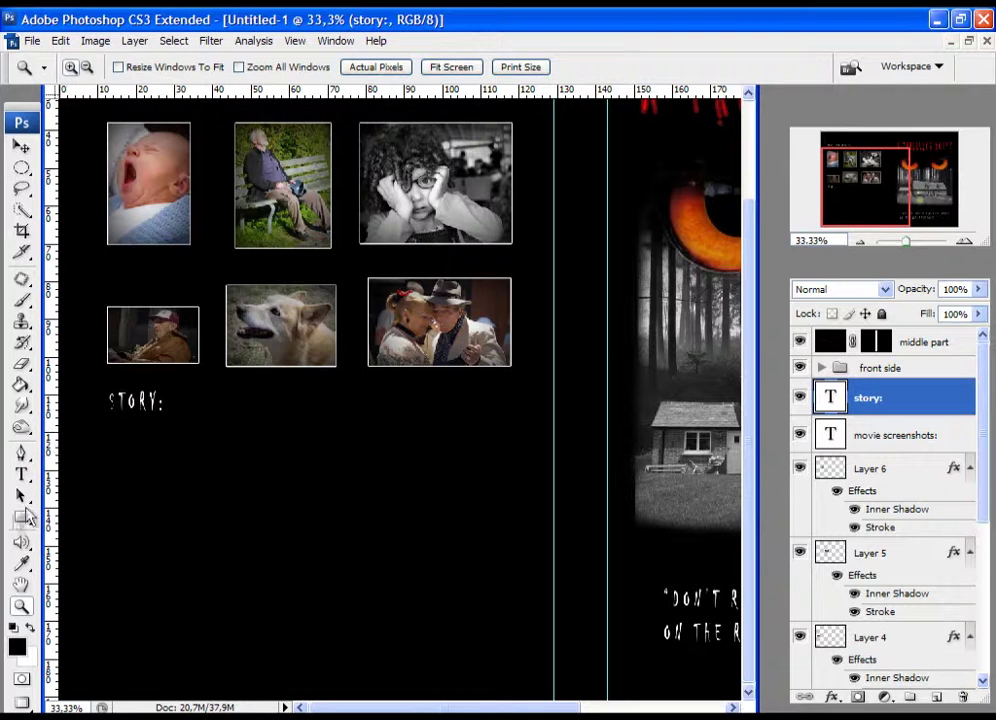
pyautogui.click(21, 474)
pyautogui.moveTo(101, 431); pyautogui.dragTo(523, 610)
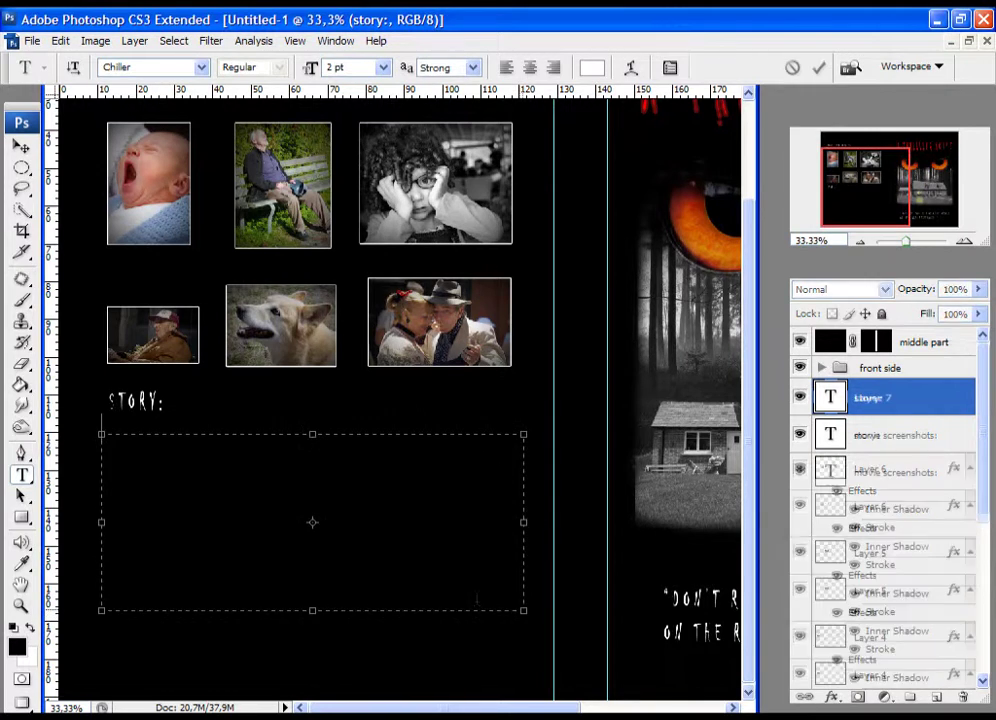
pyautogui.write('Kate and John Coleman are rebuilding their troubled marriage. Kate had a drinking problem, but is in therapy and is doing well. She has been sober for one year. The couple decides to adopt a child. When they meet the nine-year-old Russian girl,')
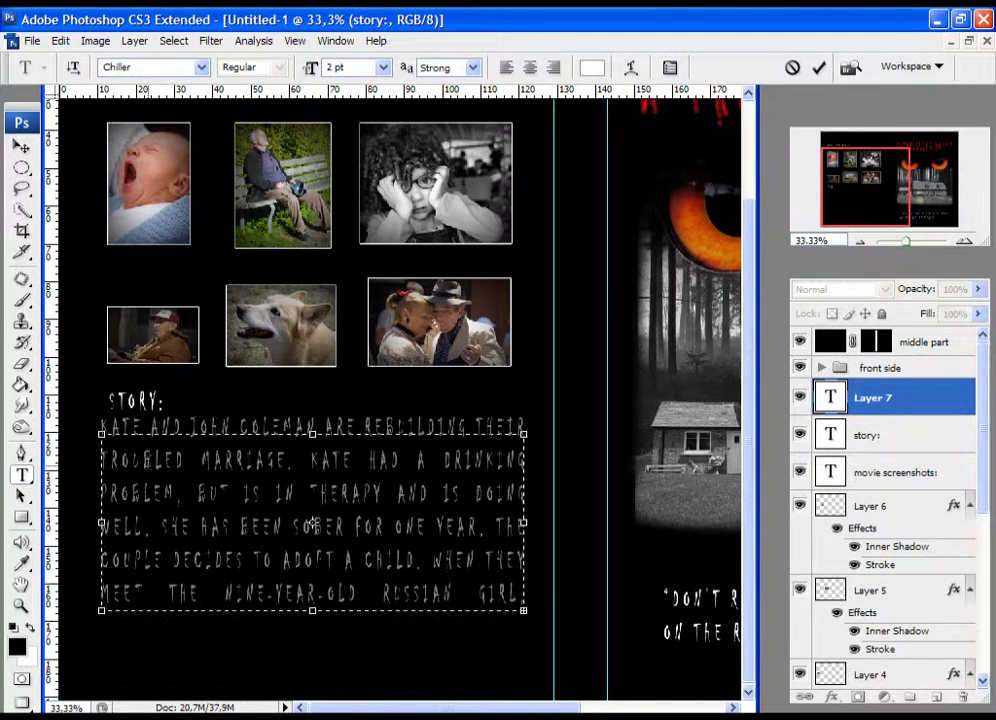
pyautogui.hotkey('ctrl', 'a')
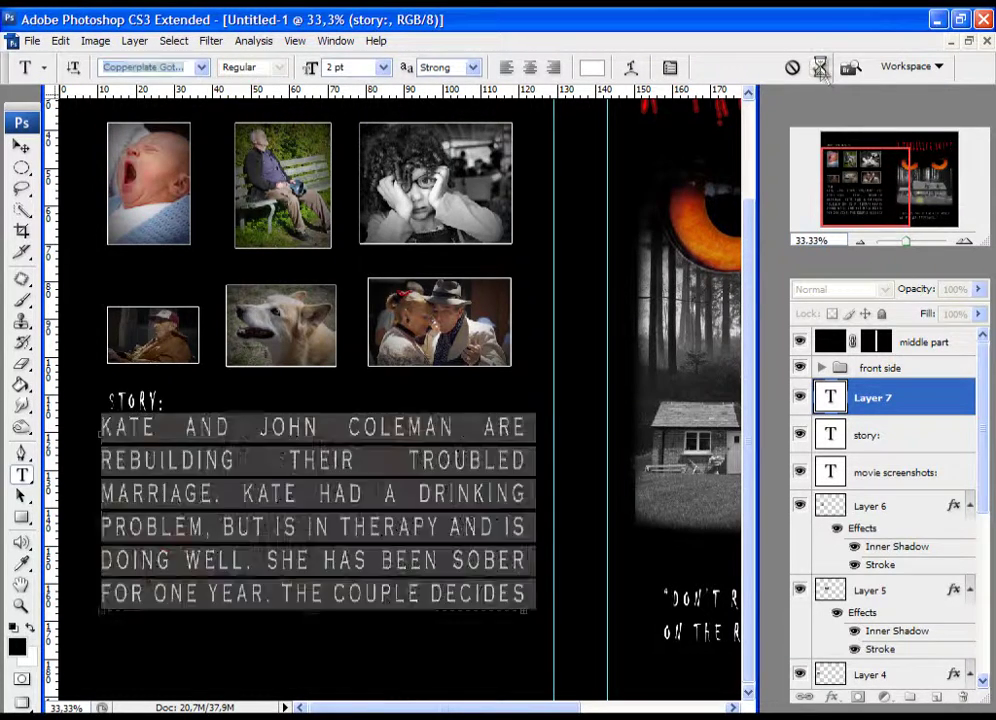
pyautogui.click(819, 67)
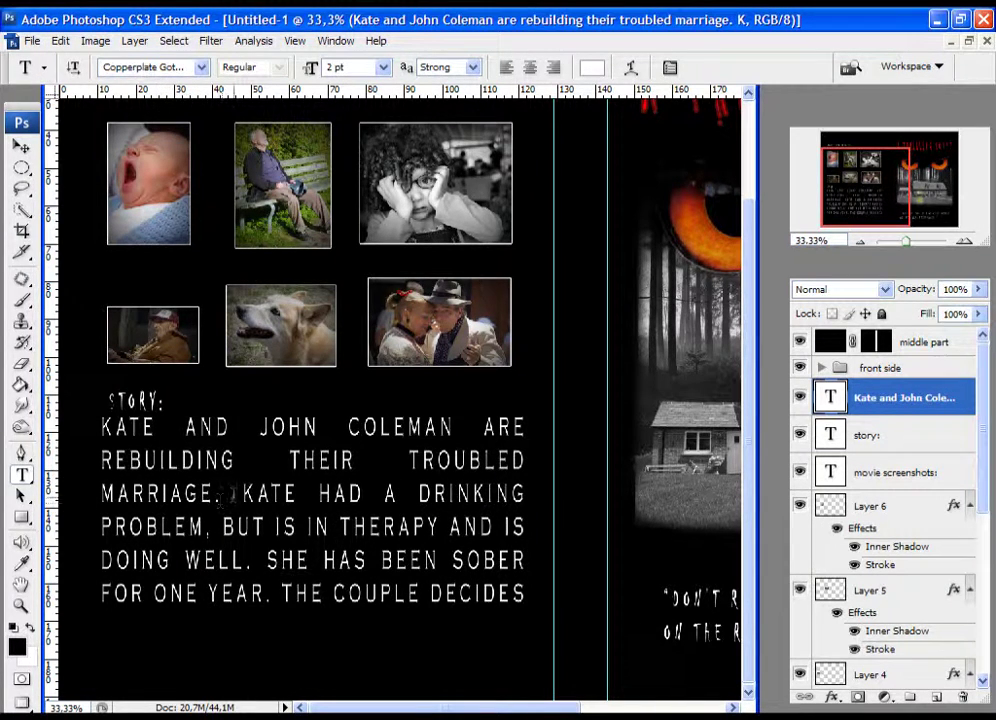
# Format the whole story paragraph as small caps with 456% vertical scale, 320 tracking and 8 pt leading
pyautogui.doubleClick(830, 398)
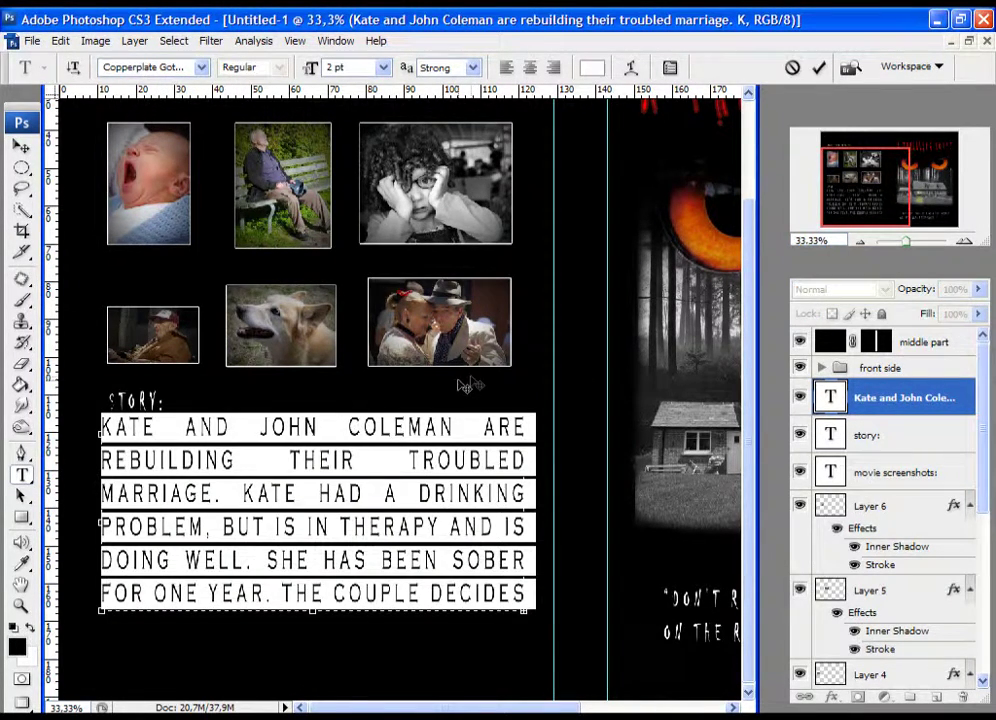
pyautogui.click(670, 70)
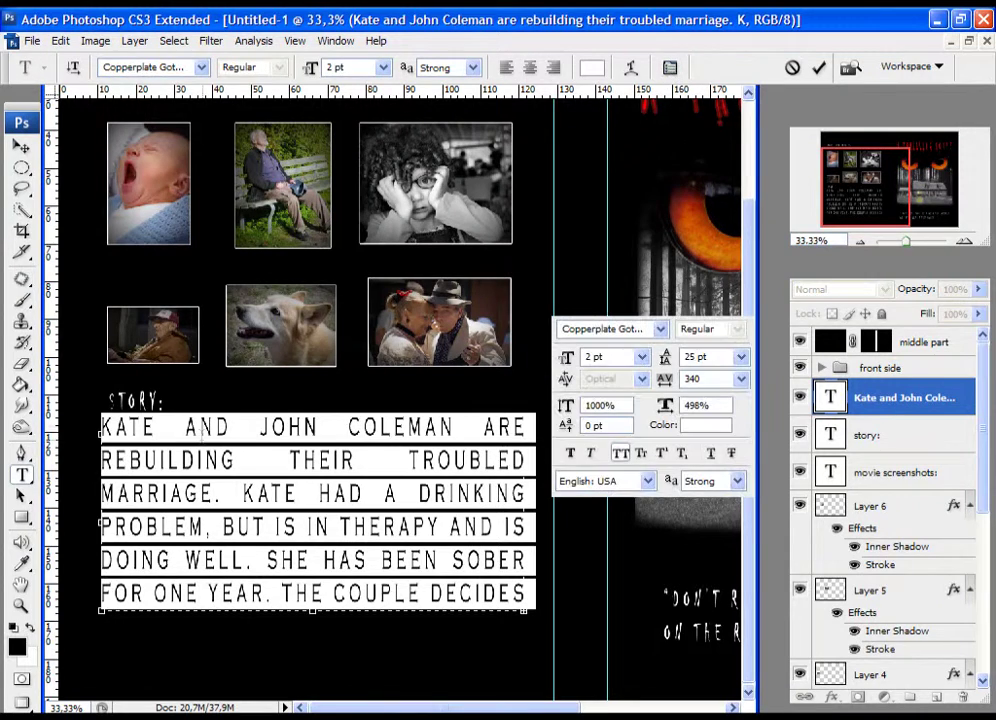
pyautogui.click(640, 457)
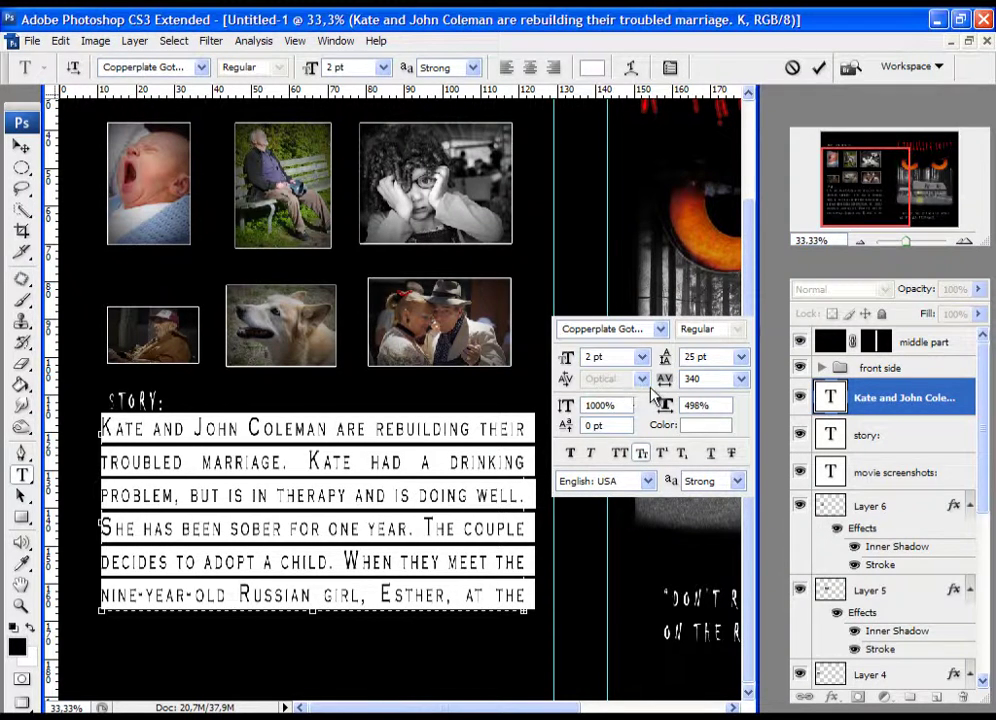
pyautogui.moveTo(567, 411); pyautogui.dragTo(288, 420)
pyautogui.moveTo(566, 412); pyautogui.dragTo(284, 418)
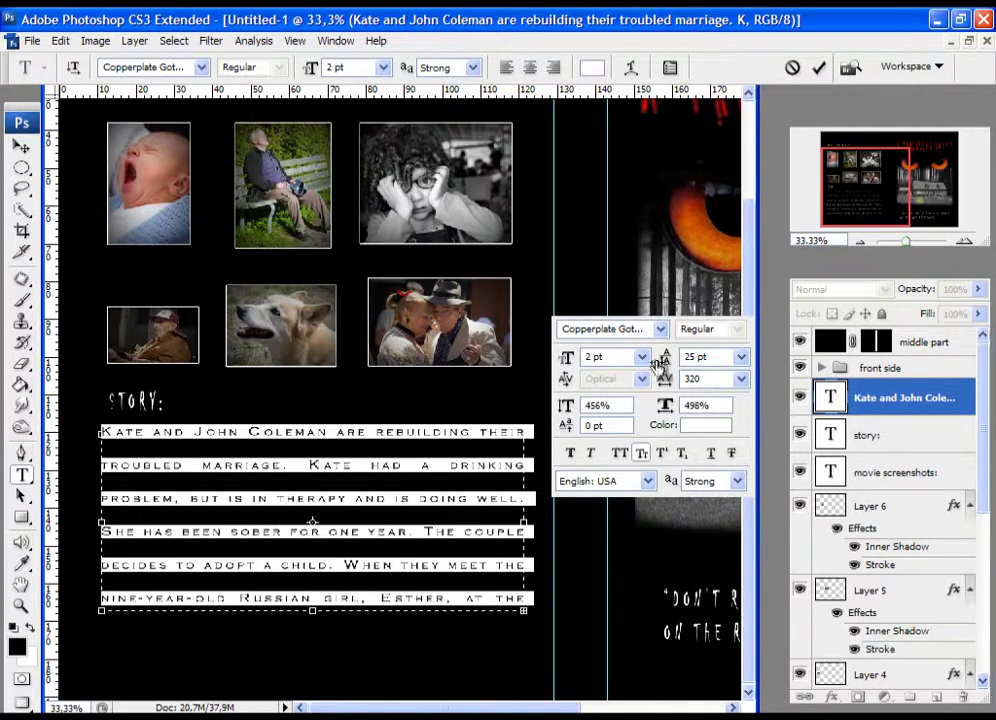
pyautogui.moveTo(666, 362)
pyautogui.mouseDown()
pyautogui.moveTo(677, 358)
pyautogui.moveTo(648, 364)
pyautogui.mouseUp()
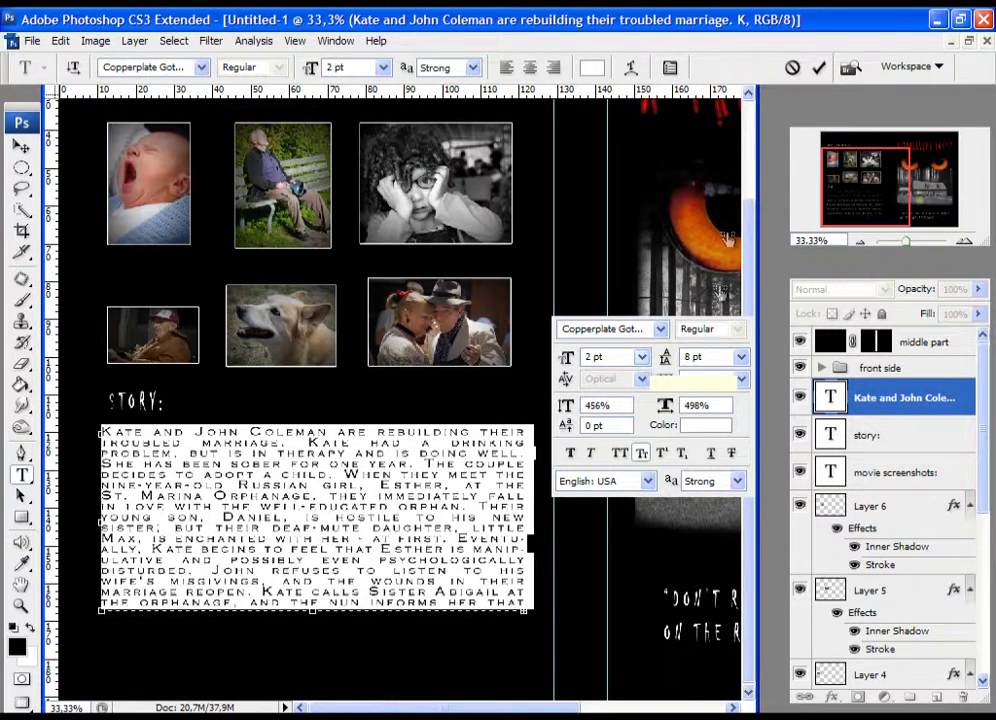
pyautogui.click(819, 67)
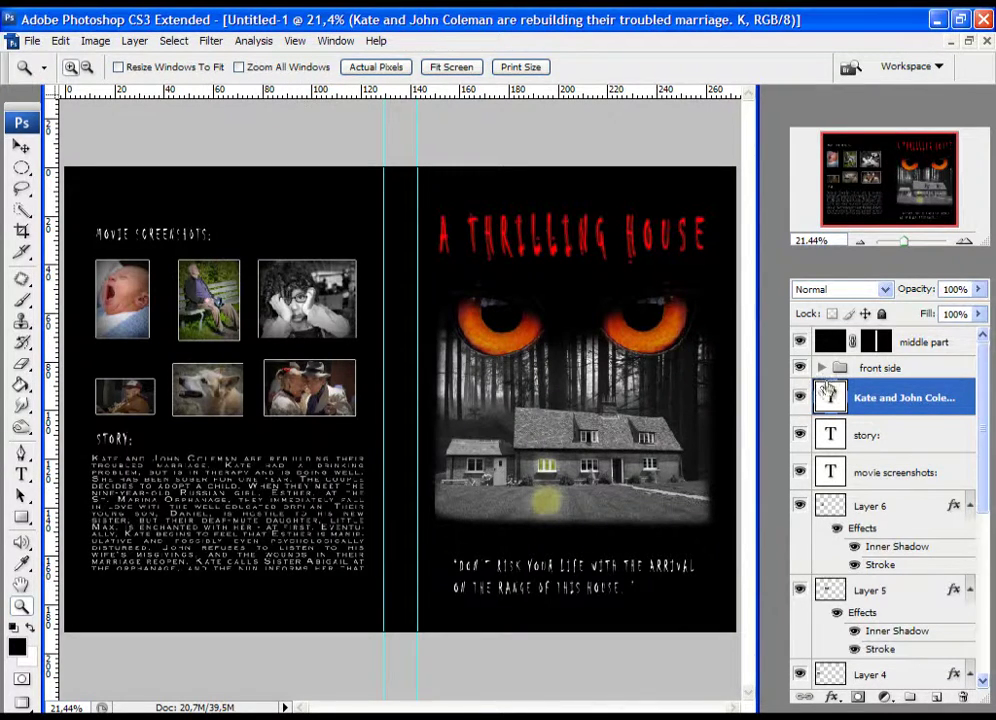
# Create a layer group above the story text layer and name it "back side"
pyautogui.scroll(-5, 989, 467)
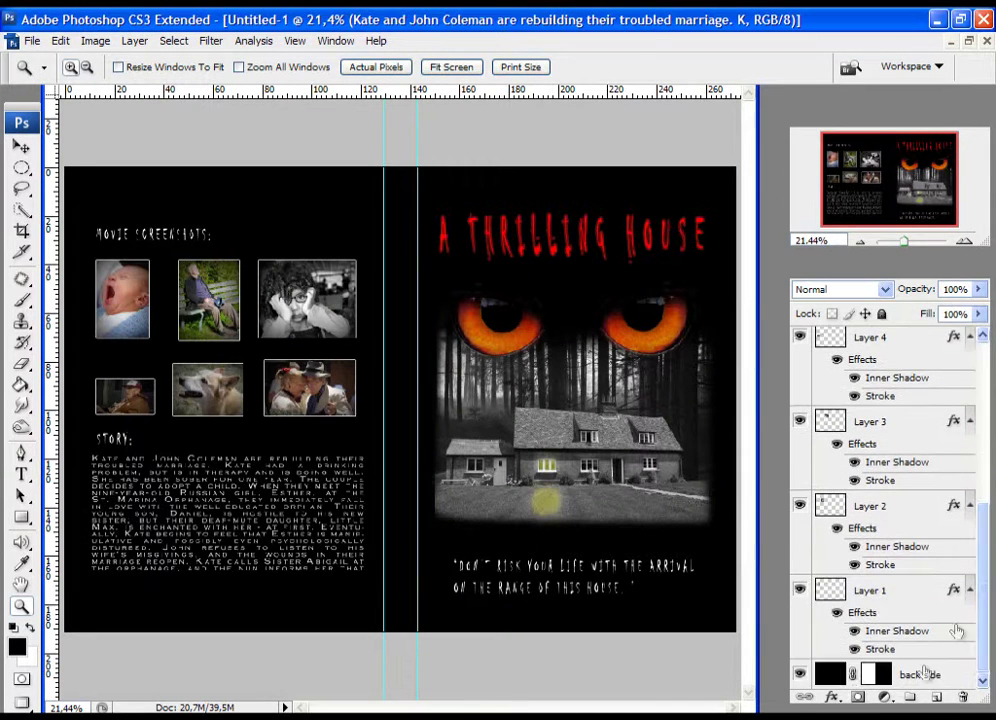
pyautogui.click(912, 698)
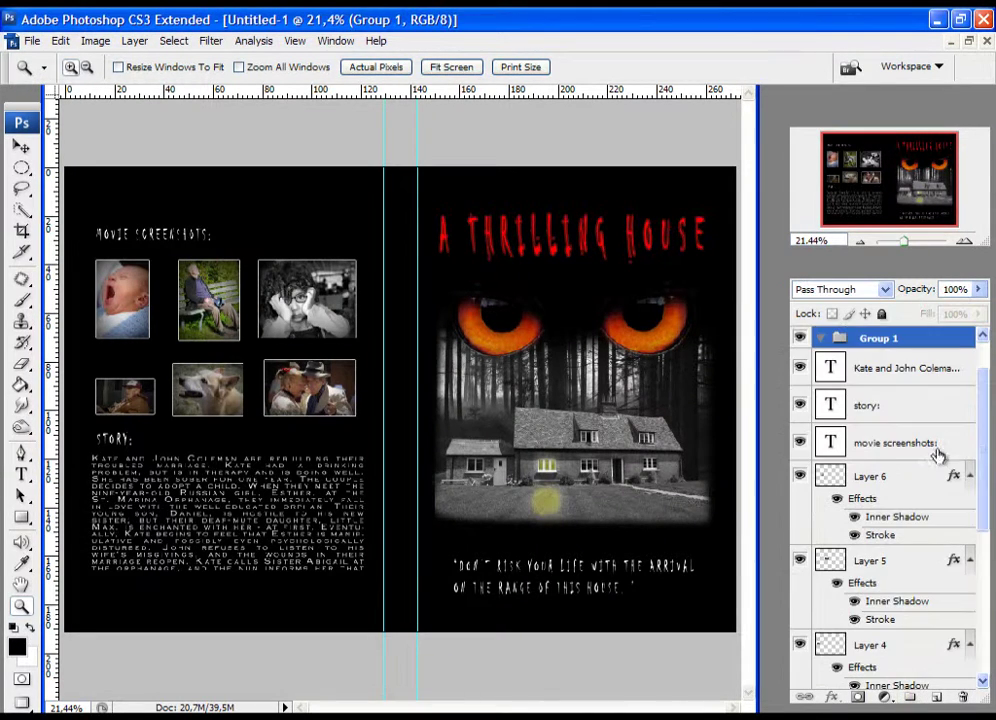
pyautogui.doubleClick(879, 340)
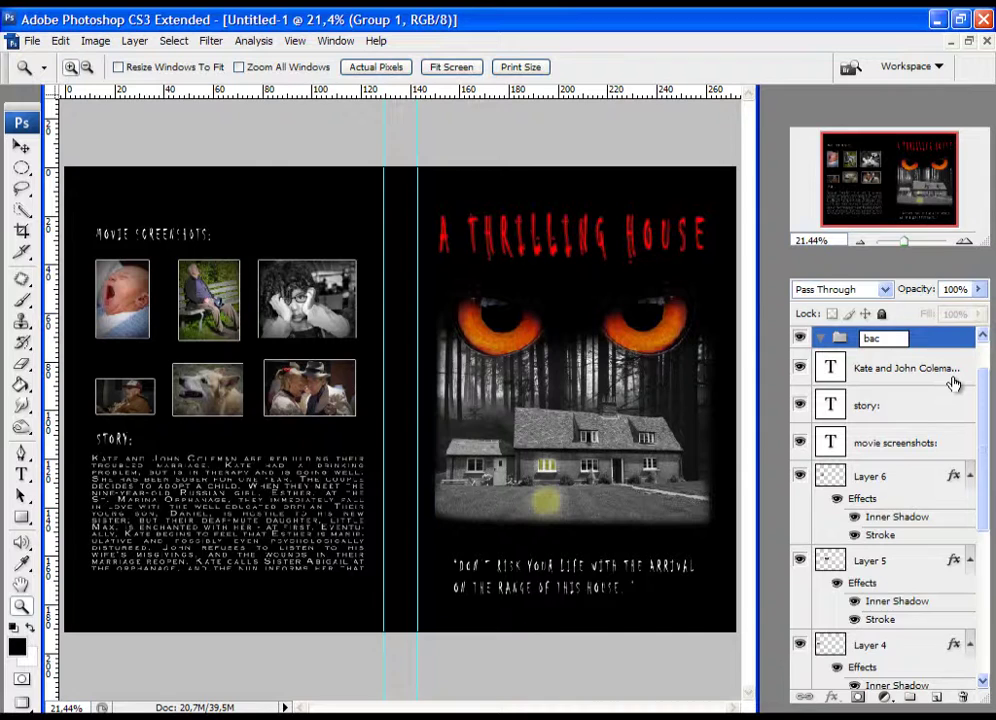
pyautogui.write('back side')
pyautogui.press('Return')
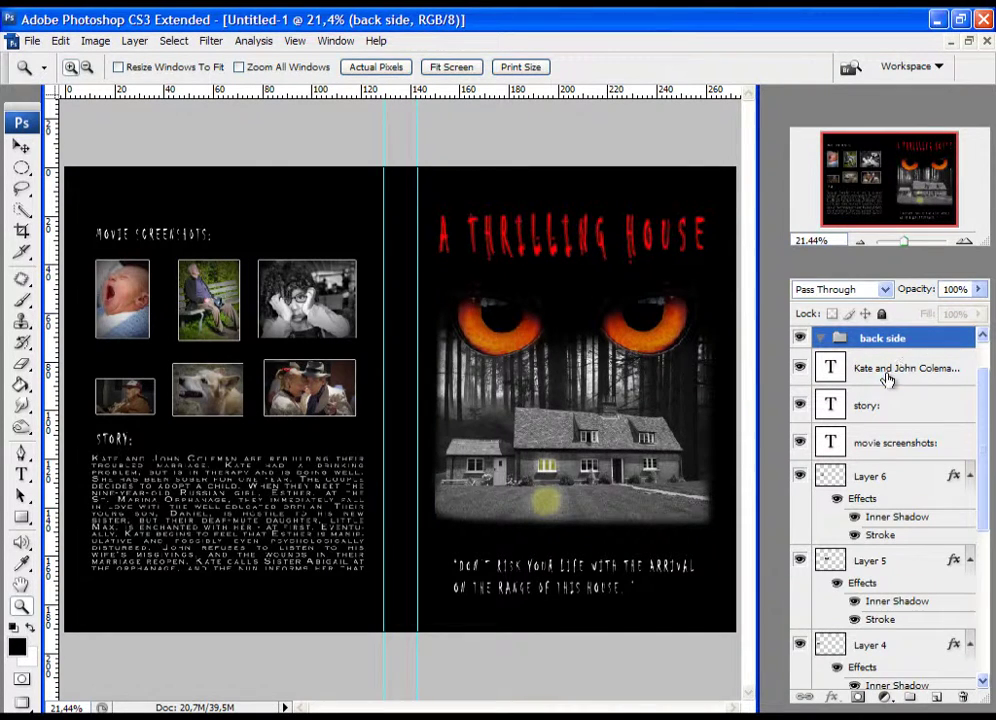
# Move all layers from the story text down to the back side layer into the "back side" group, and place the middle part layer below both groups
pyautogui.click(955, 370)
pyautogui.scroll(-5, 906, 388)
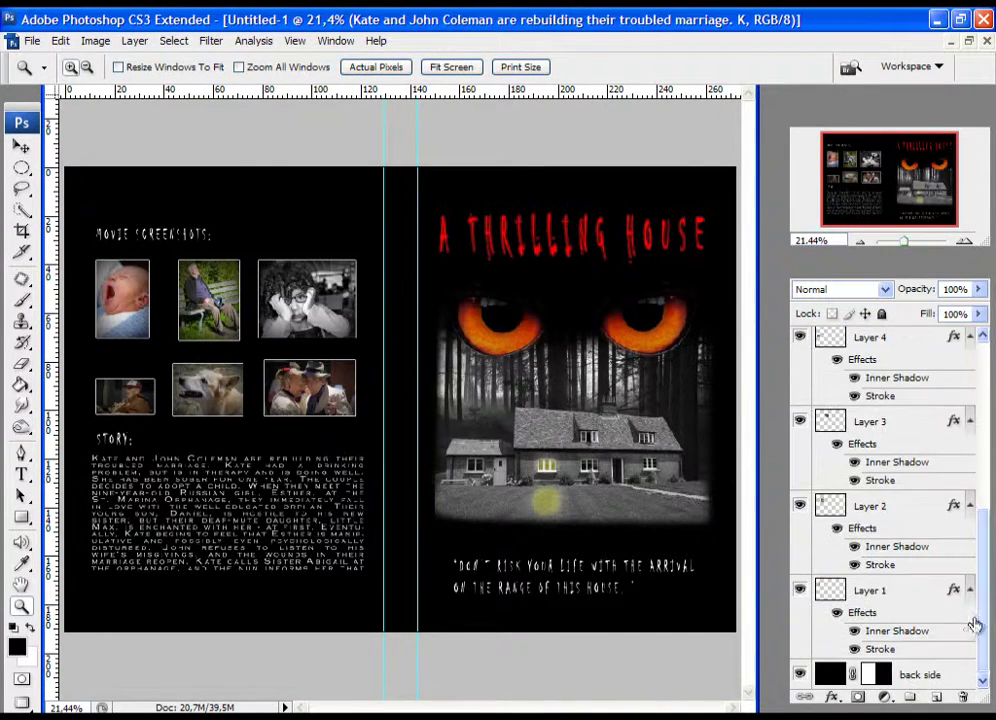
pyautogui.keyDown('shift'); pyautogui.click(905, 674); pyautogui.keyUp('shift')
pyautogui.moveTo(980, 505); pyautogui.dragTo(984, 400)
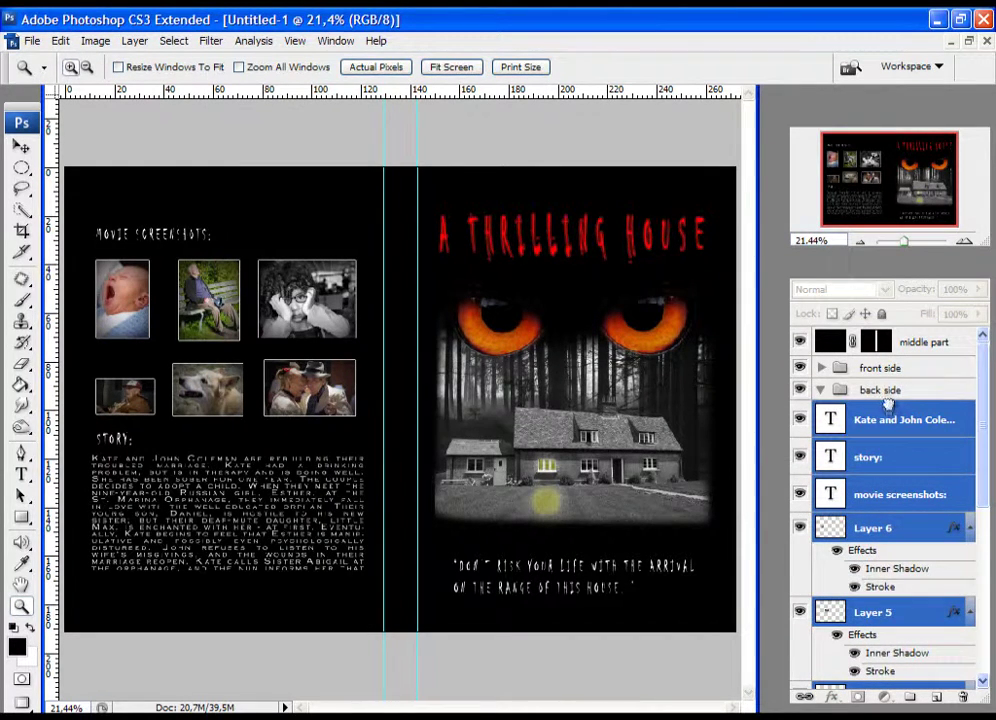
pyautogui.moveTo(888, 402); pyautogui.dragTo(878, 404)
pyautogui.click(820, 391)
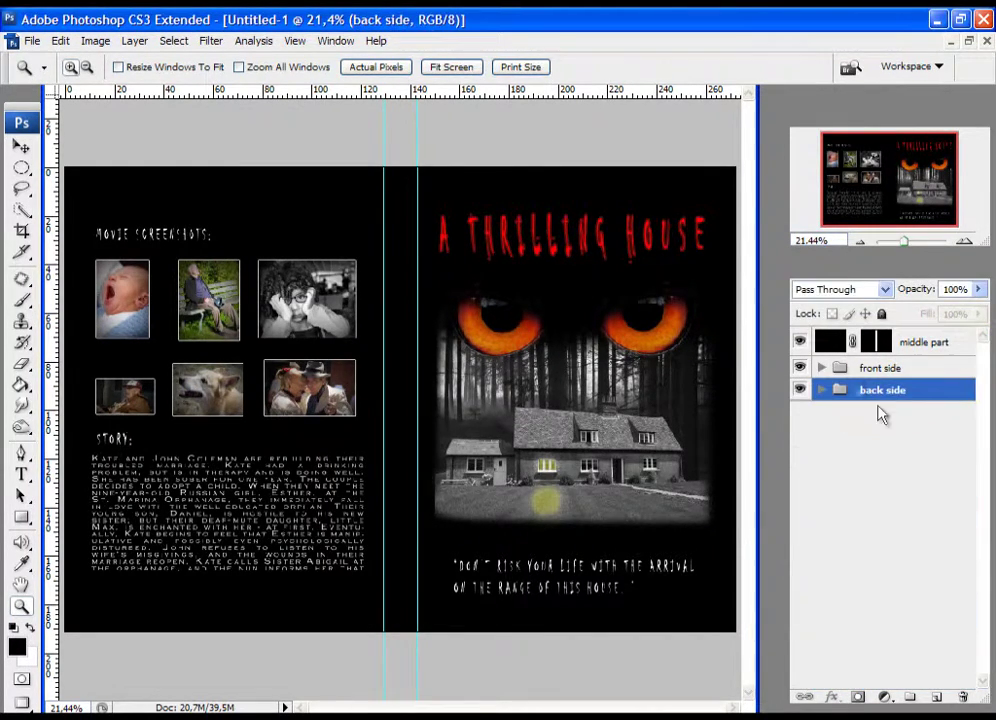
pyautogui.moveTo(826, 421); pyautogui.dragTo(826, 418)
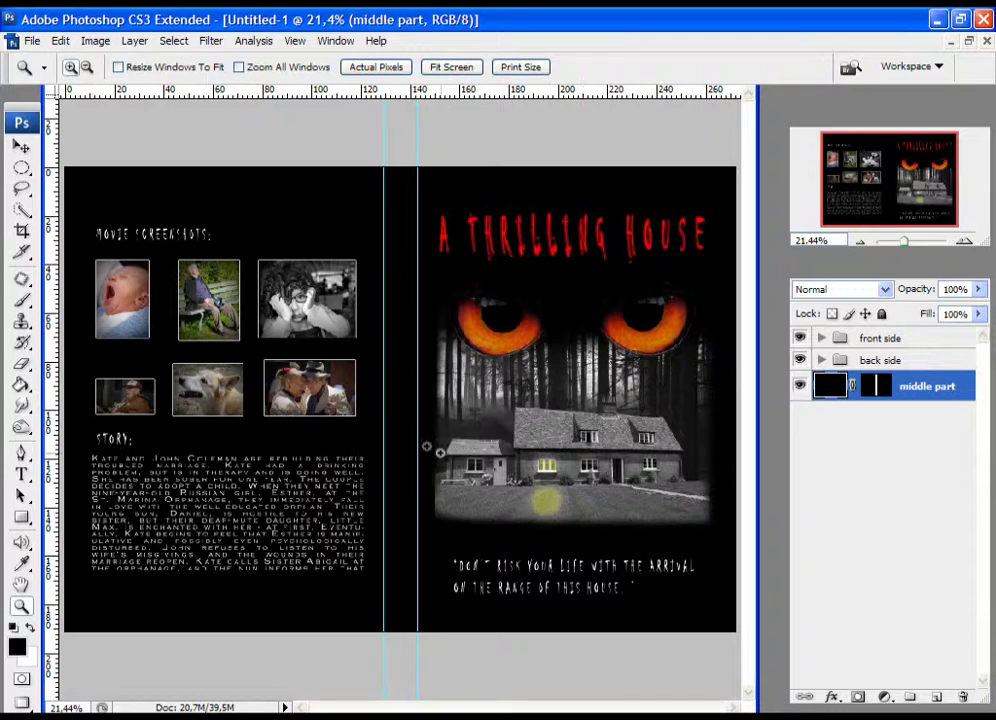
# Add the text "a thrilling house" in 3 pt Copperplate Gothic above the middle part layer, and hide the front side and back side groups
pyautogui.click(22, 474)
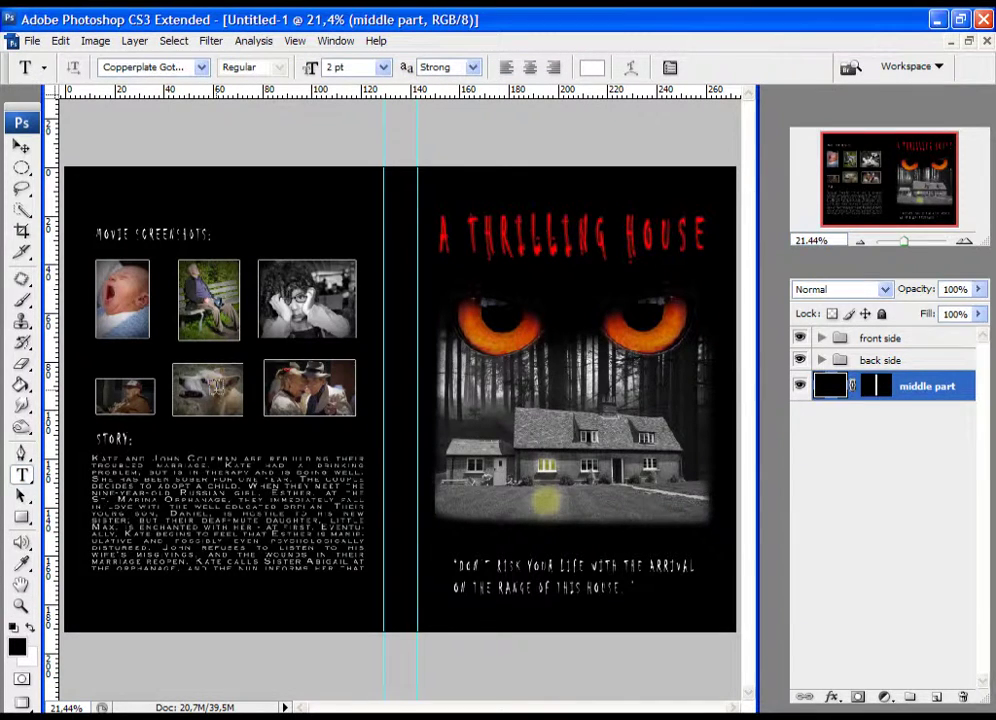
pyautogui.click(216, 387)
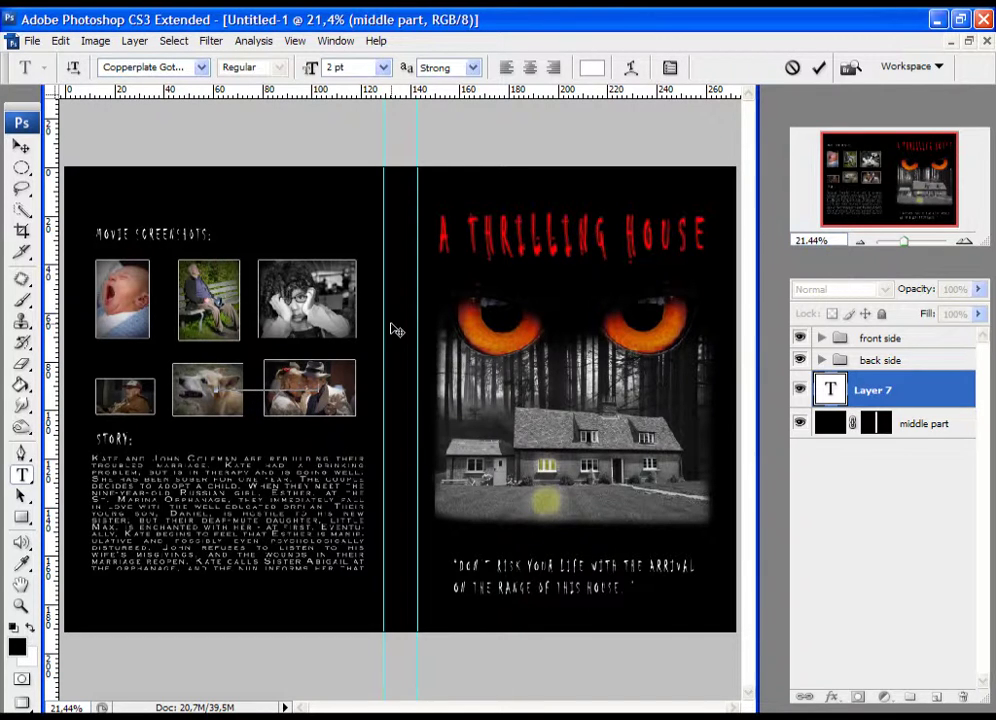
pyautogui.press('ctrl')
pyautogui.hotkey('ctrl', 'a')
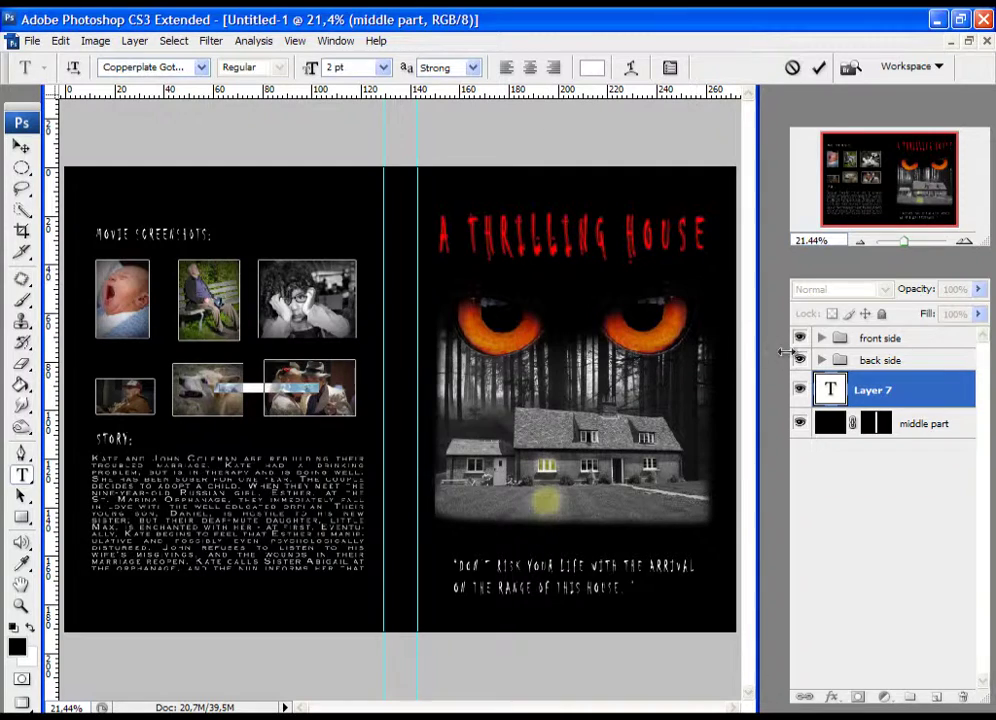
pyautogui.moveTo(800, 361); pyautogui.dragTo(799, 339)
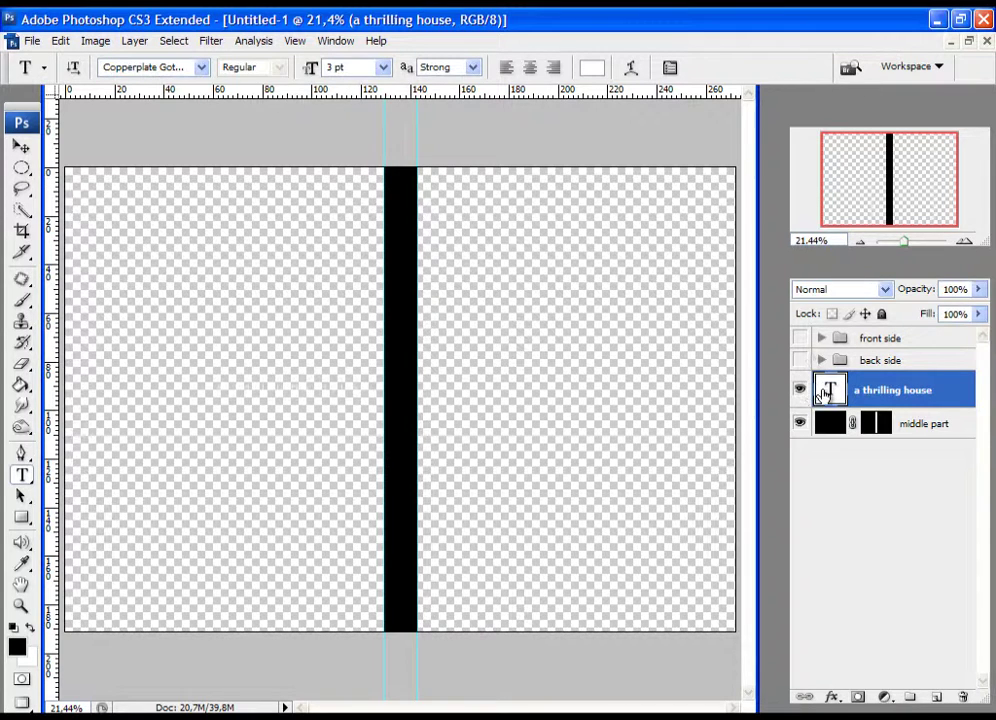
# Change the color of the whole "a thrilling house" text to red
pyautogui.doubleClick(829, 390)
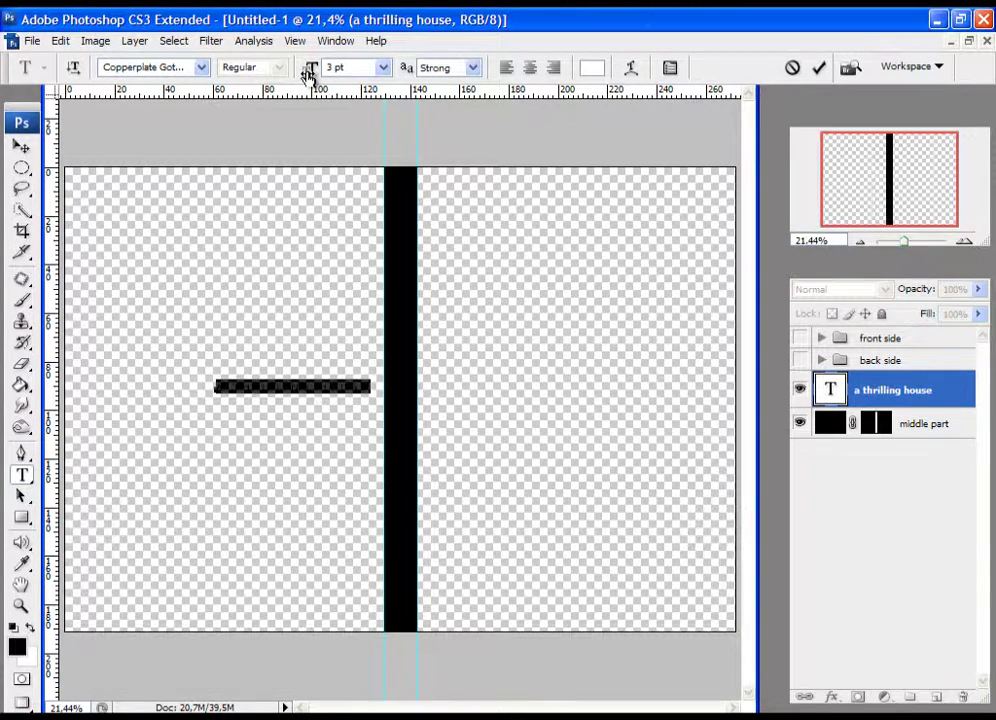
pyautogui.moveTo(309, 72); pyautogui.dragTo(309, 71)
pyautogui.click(21, 148)
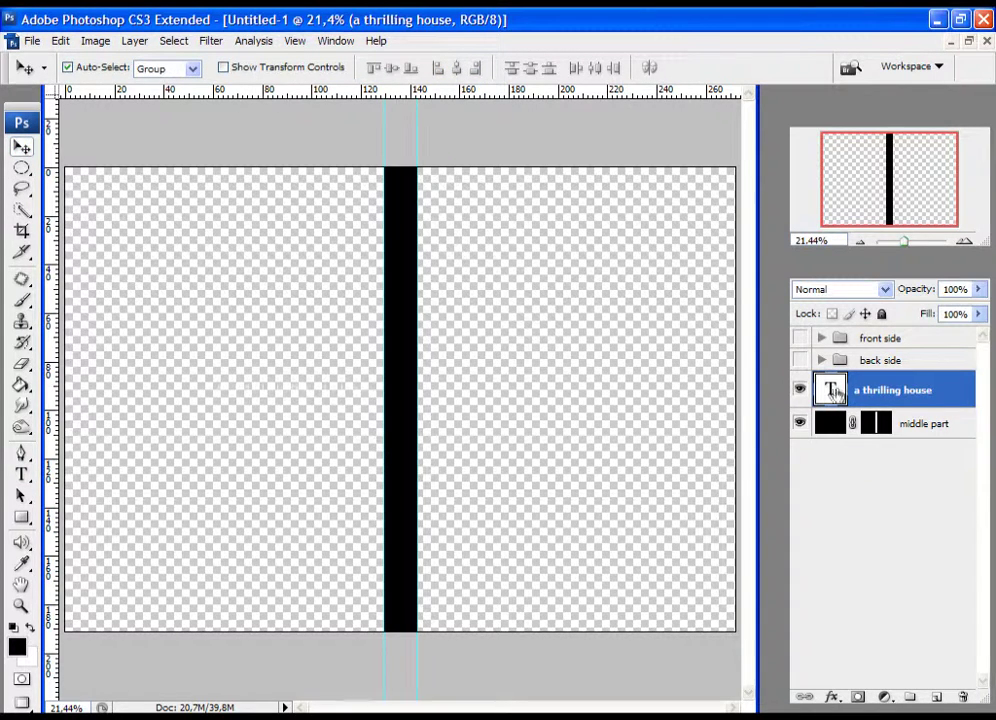
pyautogui.doubleClick(269, 389)
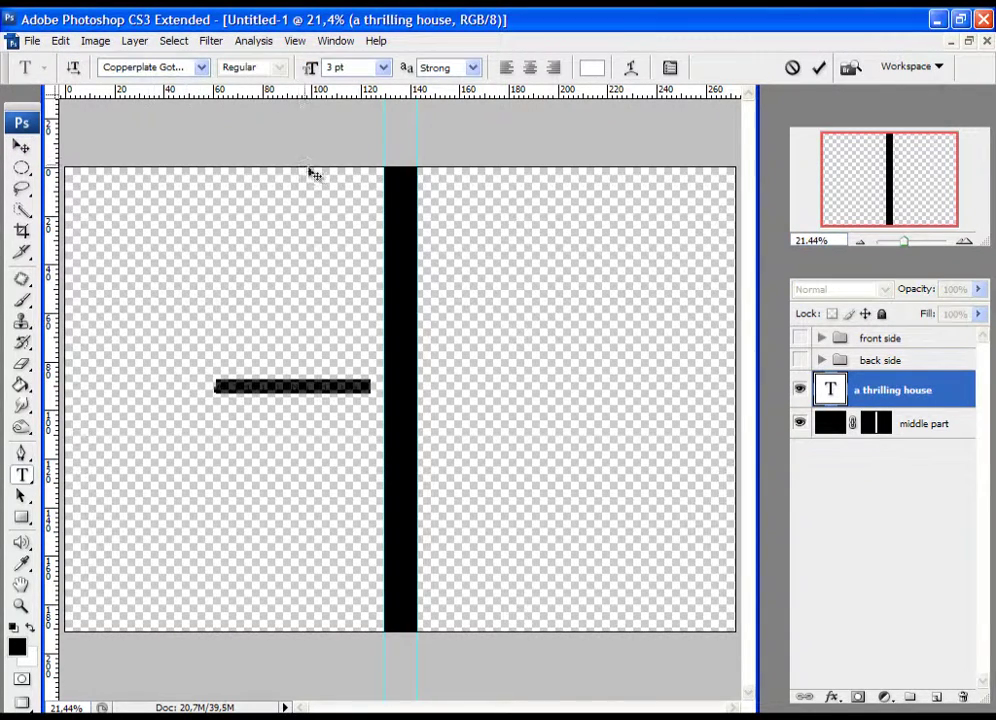
pyautogui.click(591, 67)
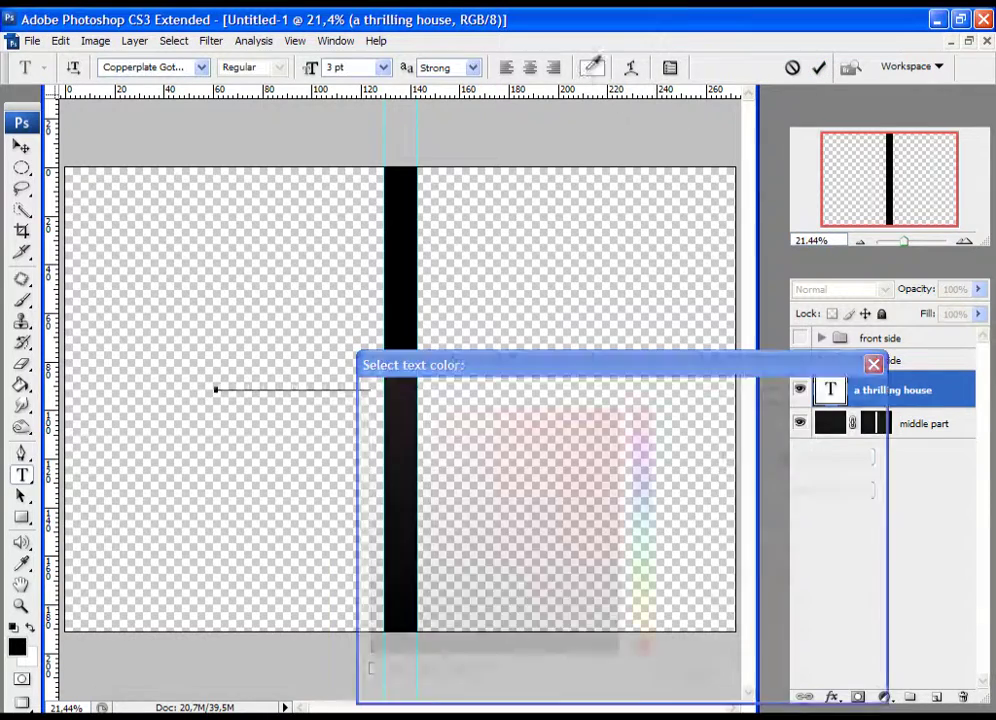
pyautogui.click(608, 439)
pyautogui.click(805, 398)
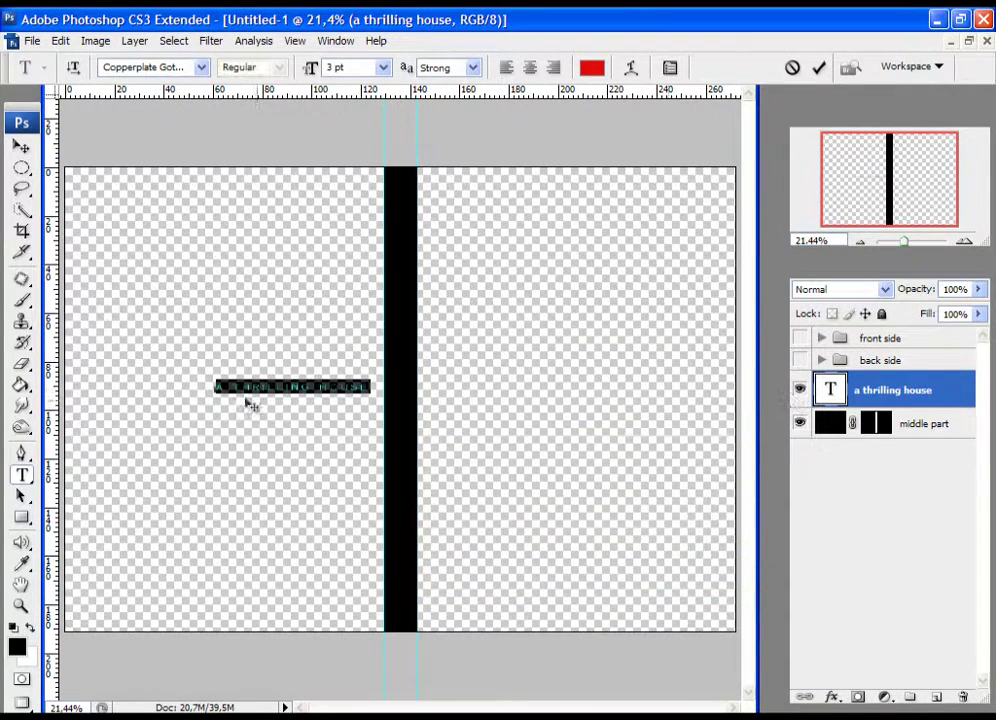
pyautogui.click(819, 67)
# Move the red title down toward the spine and rotate it about 89.6° clockwise so it reads downward
pyautogui.press('v')
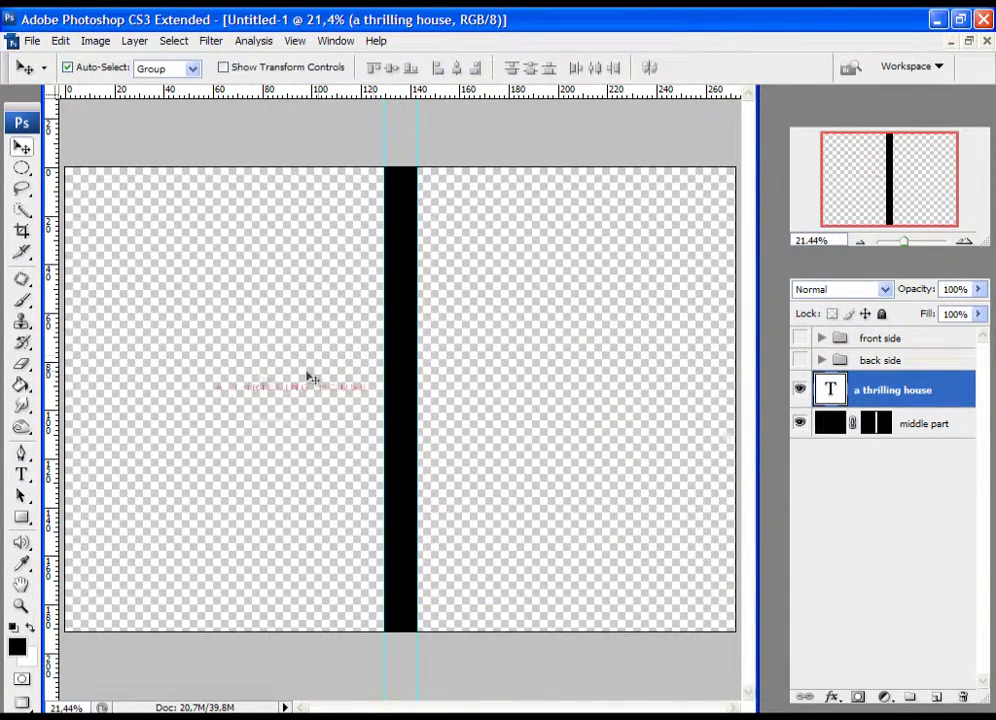
pyautogui.moveTo(279, 391); pyautogui.dragTo(334, 424)
pyautogui.click(21, 606)
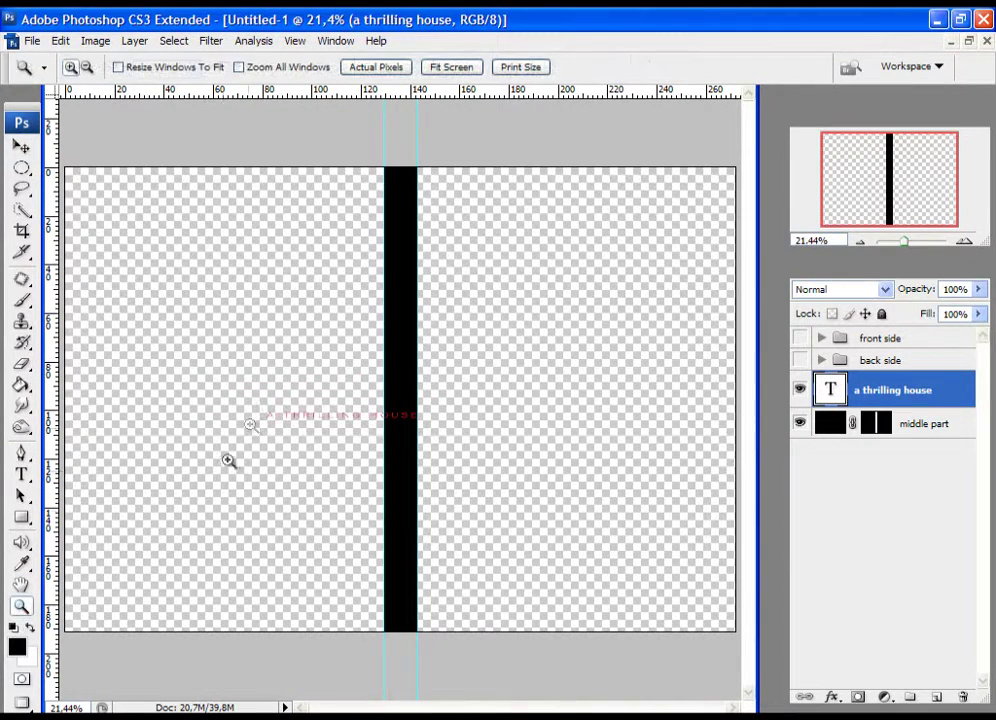
pyautogui.click(801, 360)
pyautogui.moveTo(245, 377); pyautogui.dragTo(453, 460)
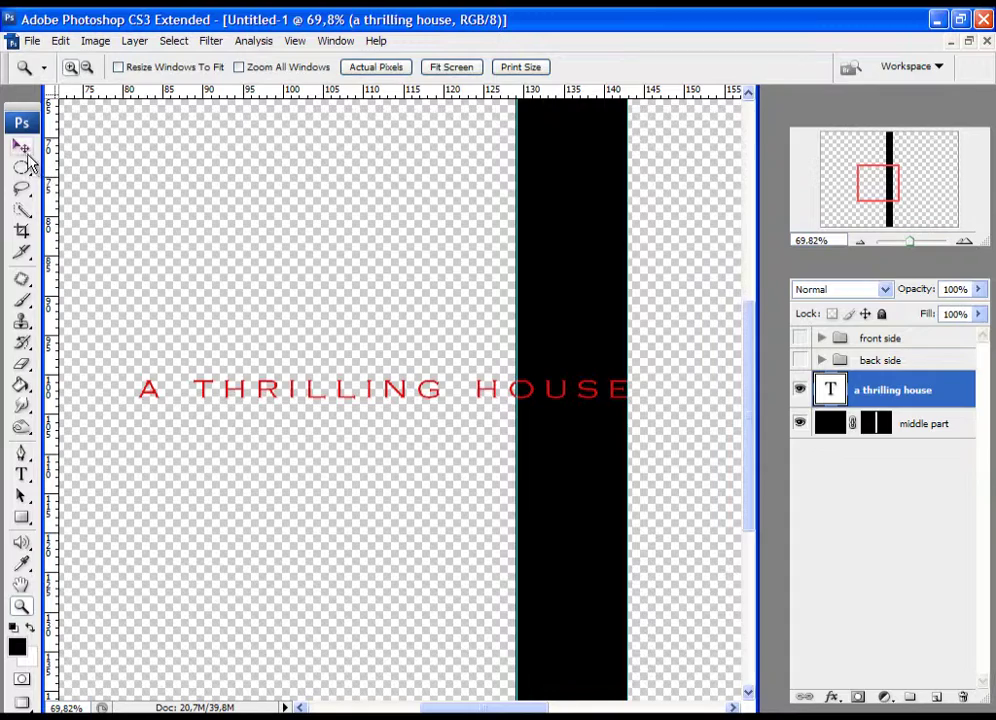
pyautogui.click(60, 40)
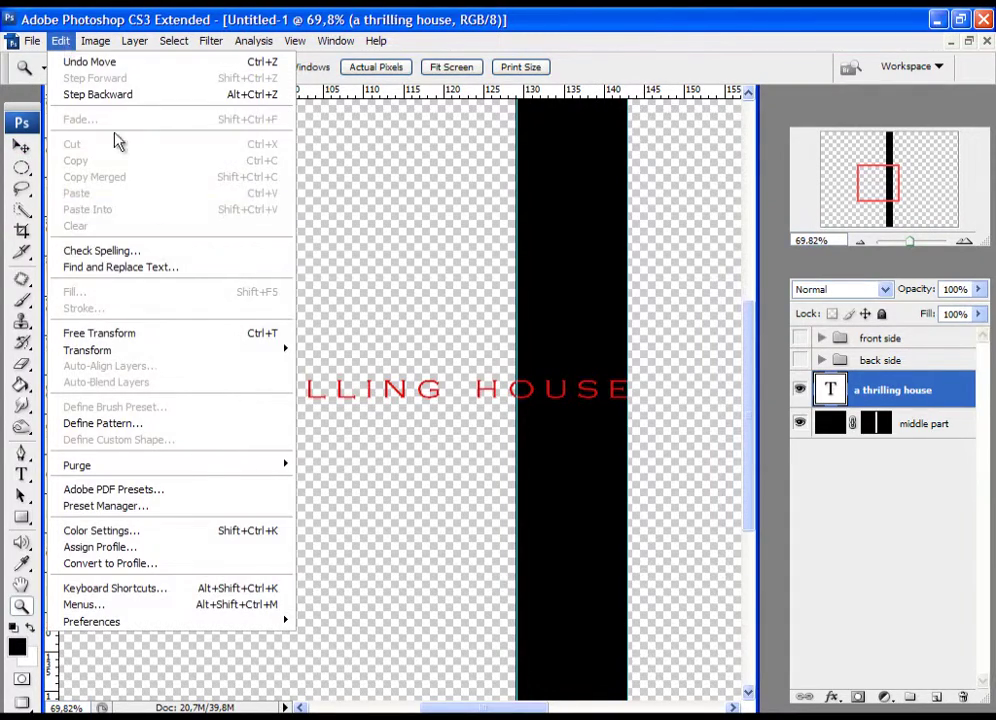
pyautogui.click(140, 332)
pyautogui.moveTo(655, 373); pyautogui.dragTo(402, 565)
pyautogui.moveTo(490, 348); pyautogui.dragTo(447, 271)
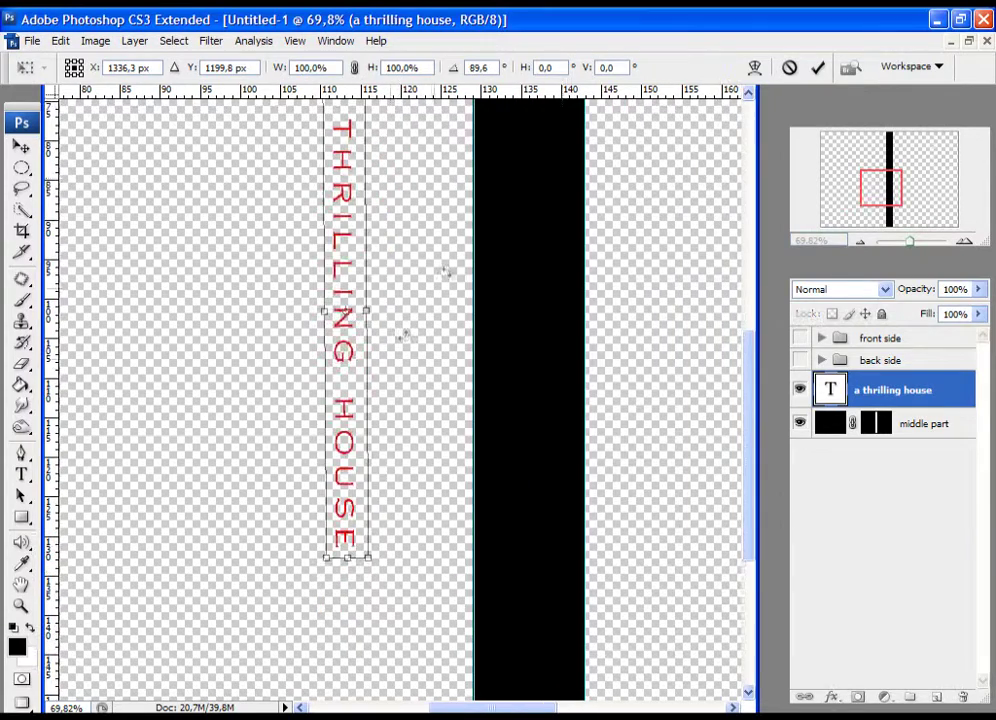
pyautogui.click(819, 69)
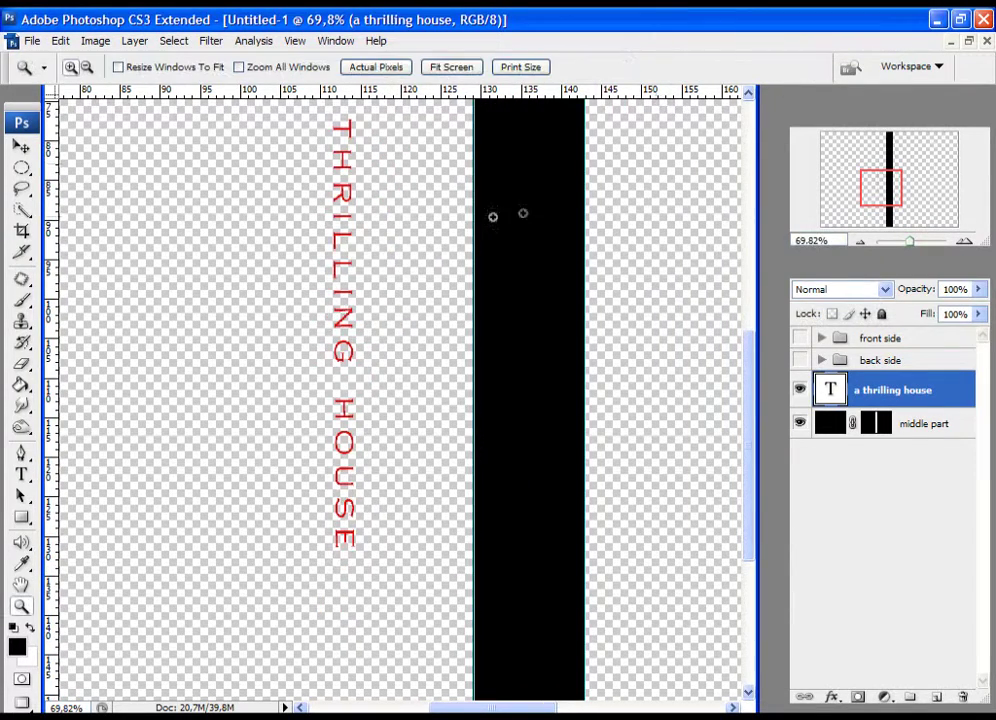
# Place the rotated title on the black spine, centered across its width and vertically near the middle
pyautogui.click(21, 146)
pyautogui.moveTo(338, 288); pyautogui.dragTo(527, 347)
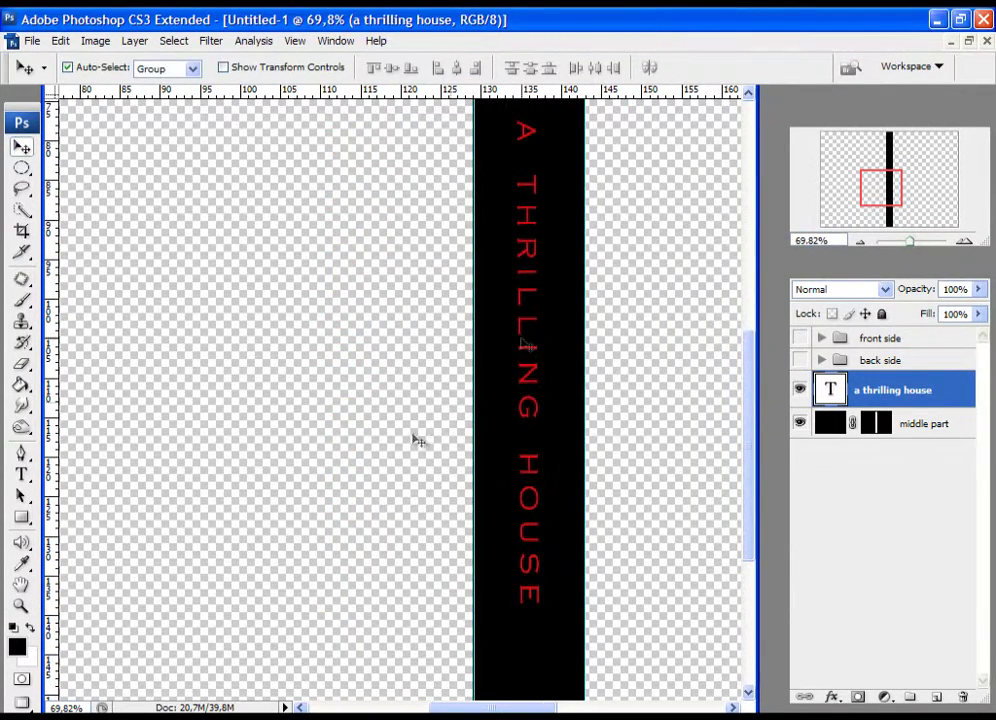
pyautogui.click(21, 606)
pyautogui.keyDown('alt'); pyautogui.click(432, 377); pyautogui.keyUp('alt')
pyautogui.keyDown('alt'); pyautogui.click(350, 410); pyautogui.keyUp('alt')
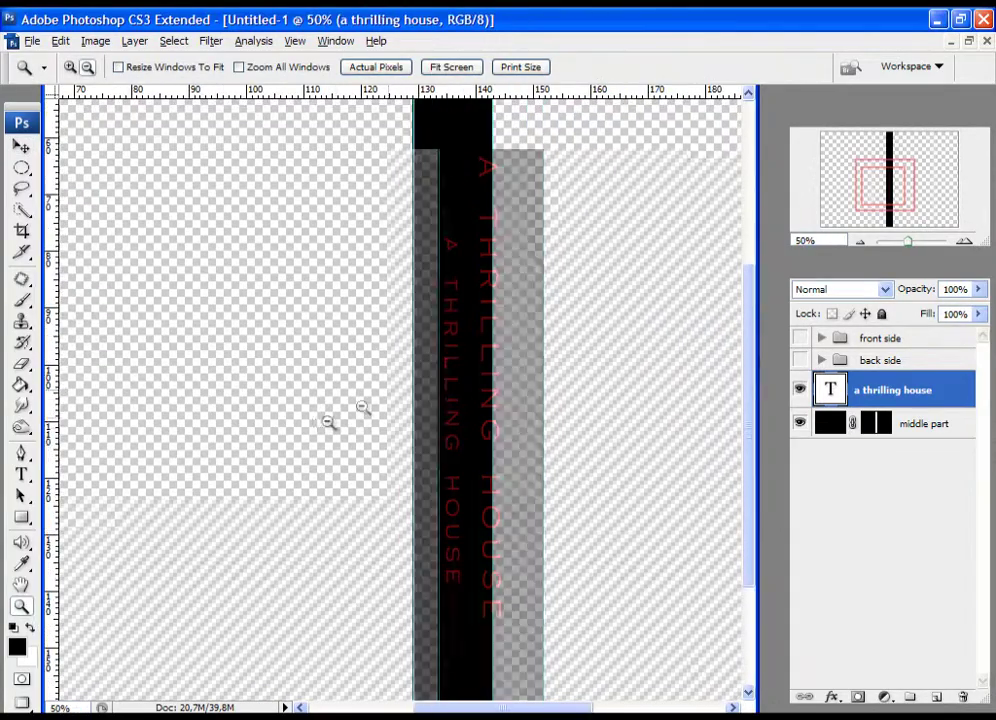
pyautogui.keyDown('alt'); pyautogui.click(323, 437); pyautogui.keyUp('alt')
pyautogui.keyDown('alt'); pyautogui.click(323, 437); pyautogui.keyUp('alt')
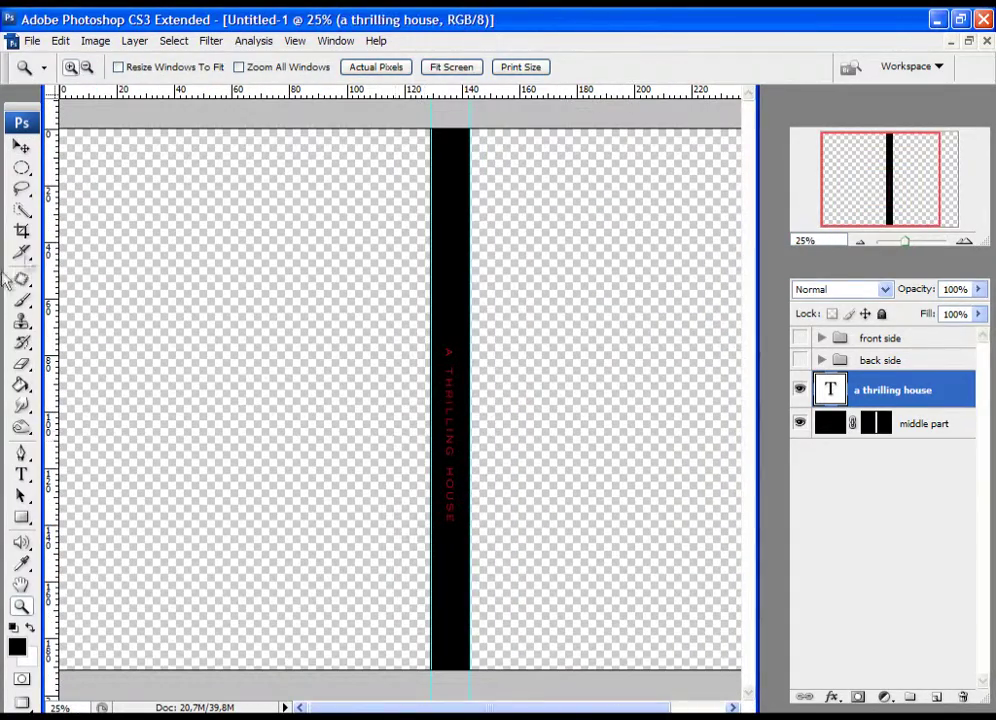
pyautogui.click(21, 146)
pyautogui.moveTo(455, 443); pyautogui.dragTo(455, 397)
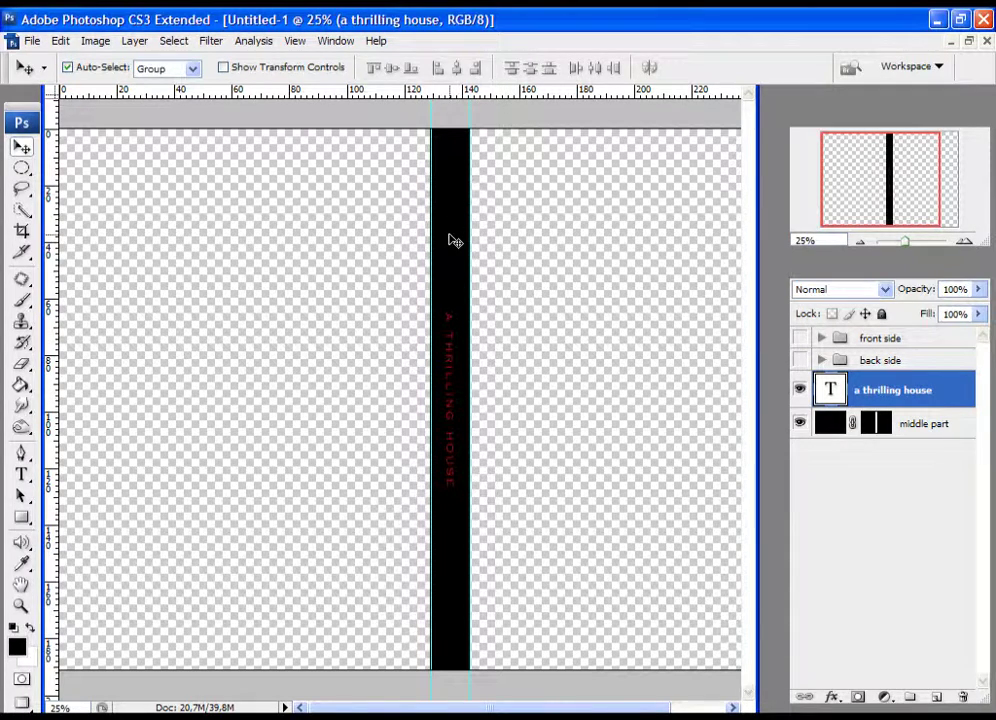
# Set the spine title to 598% horizontal scale and 4 pt size, and shift it up to recenter it on the spine
pyautogui.doubleClick(829, 390)
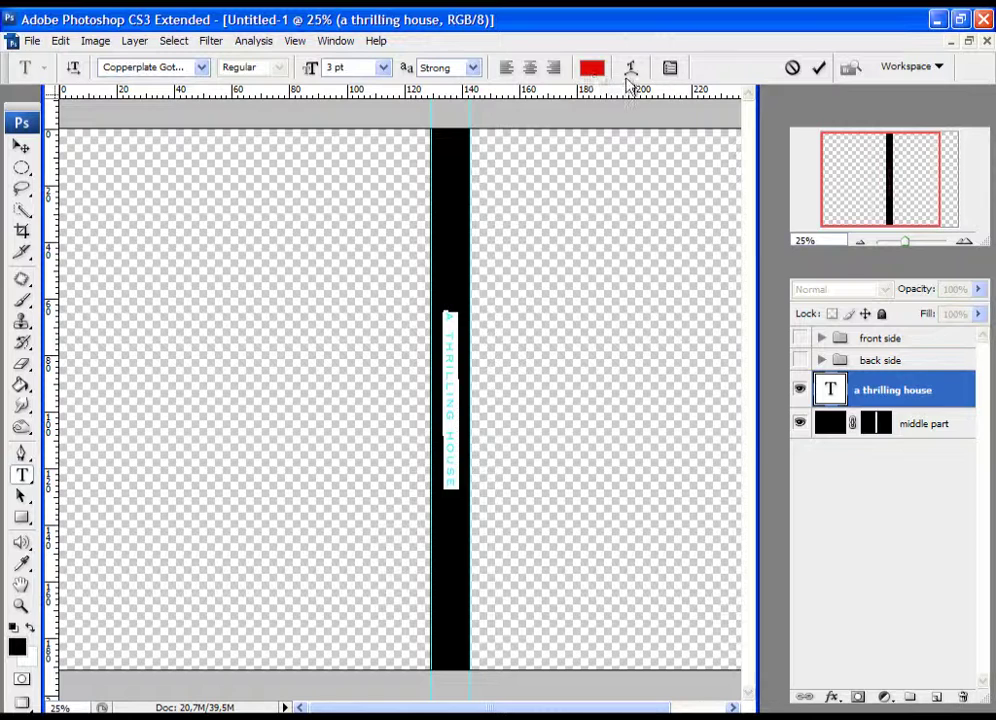
pyautogui.click(670, 67)
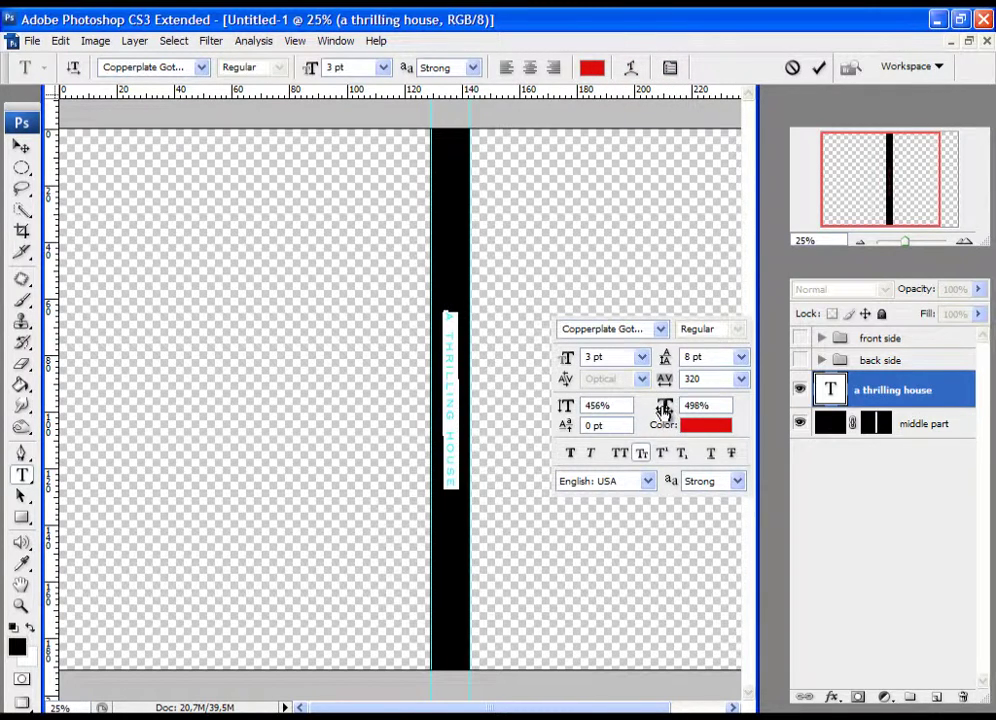
pyautogui.moveTo(663, 406); pyautogui.dragTo(760, 413)
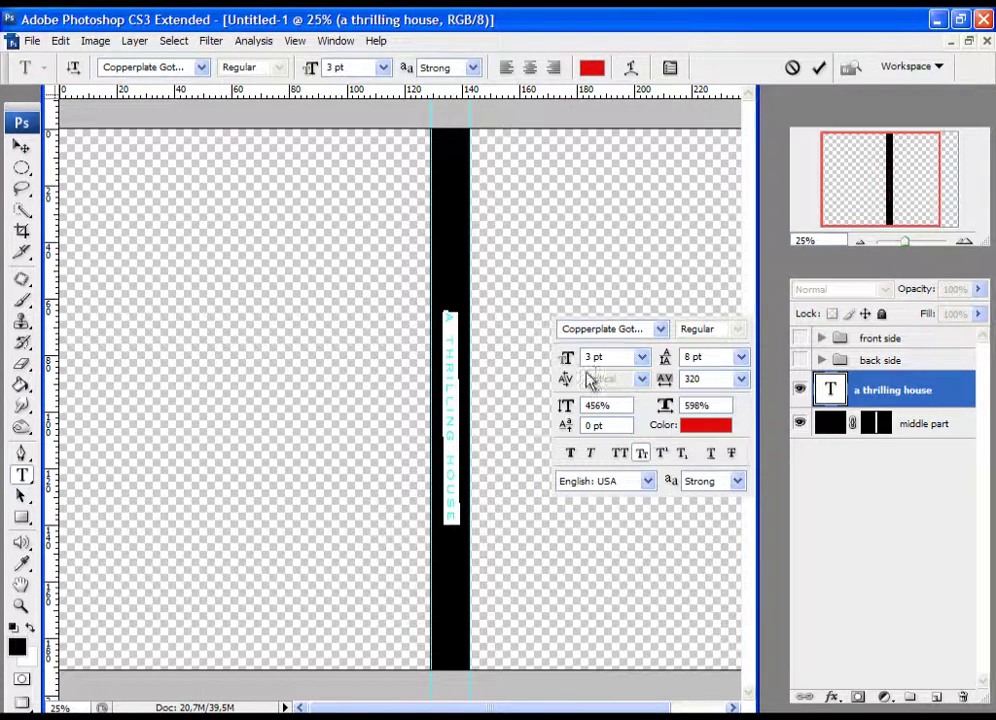
pyautogui.moveTo(594, 356); pyautogui.dragTo(568, 358)
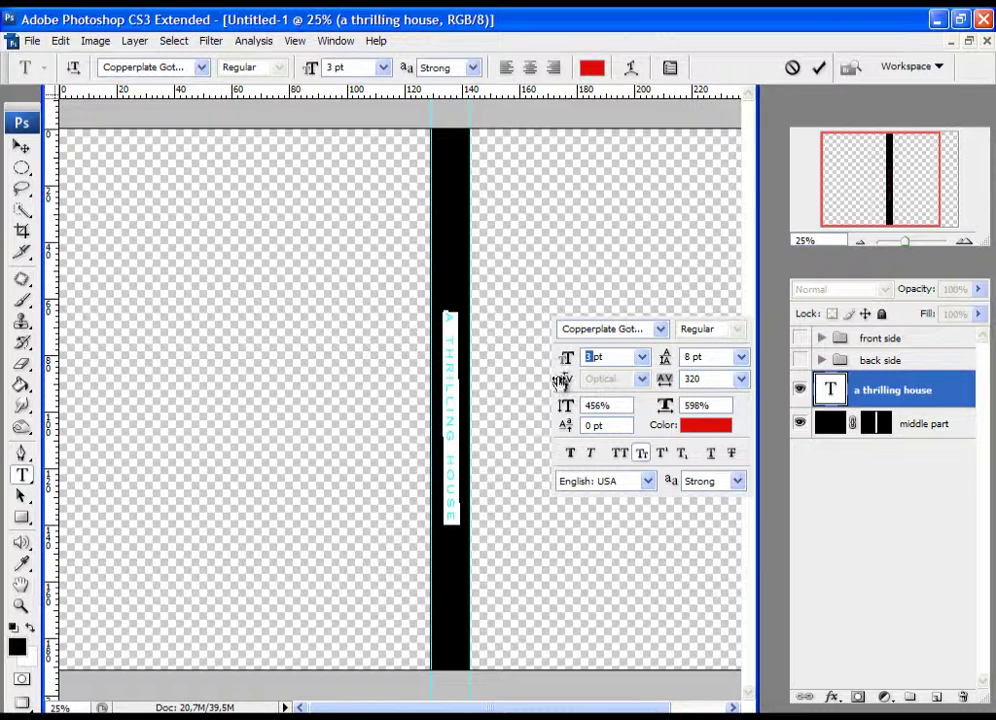
pyautogui.write('4')
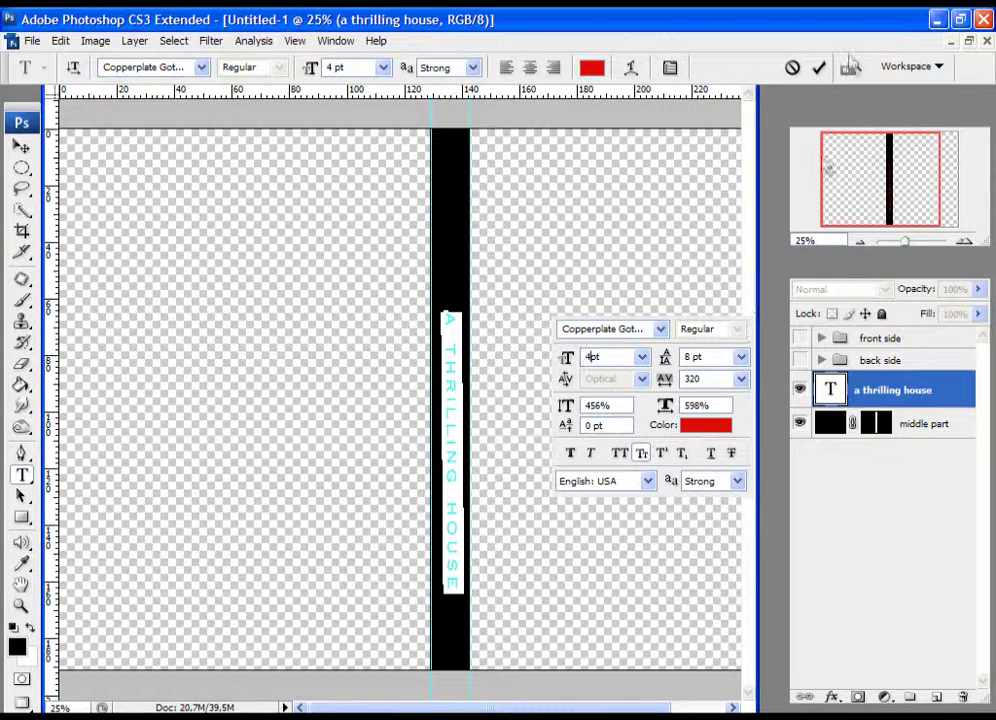
pyautogui.click(819, 67)
pyautogui.press('v')
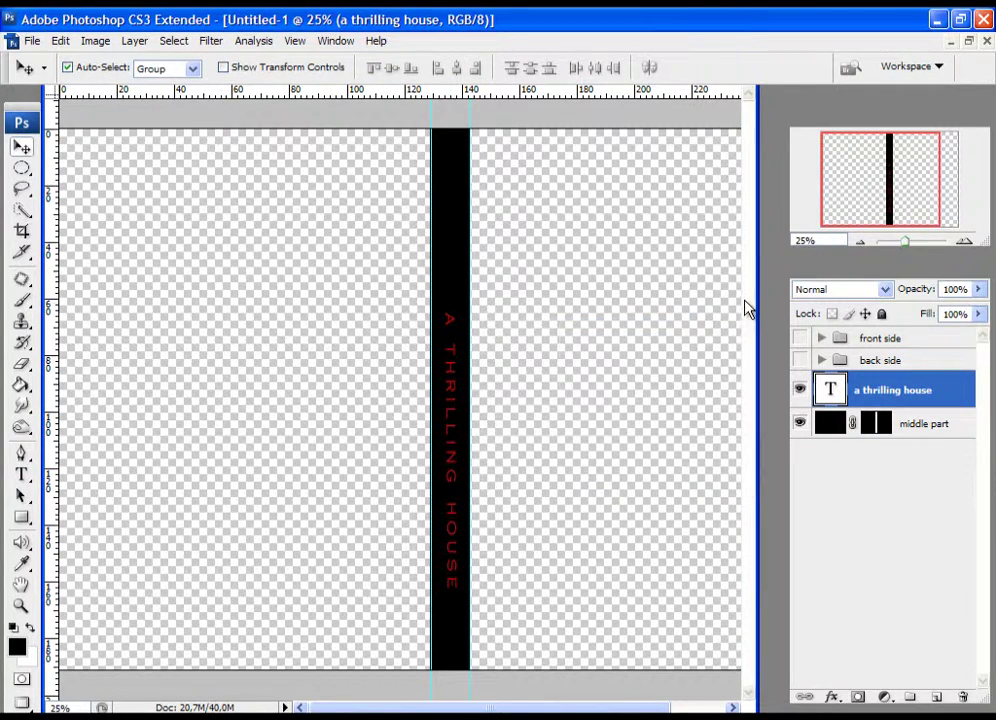
pyautogui.moveTo(453, 551); pyautogui.dragTo(455, 503)
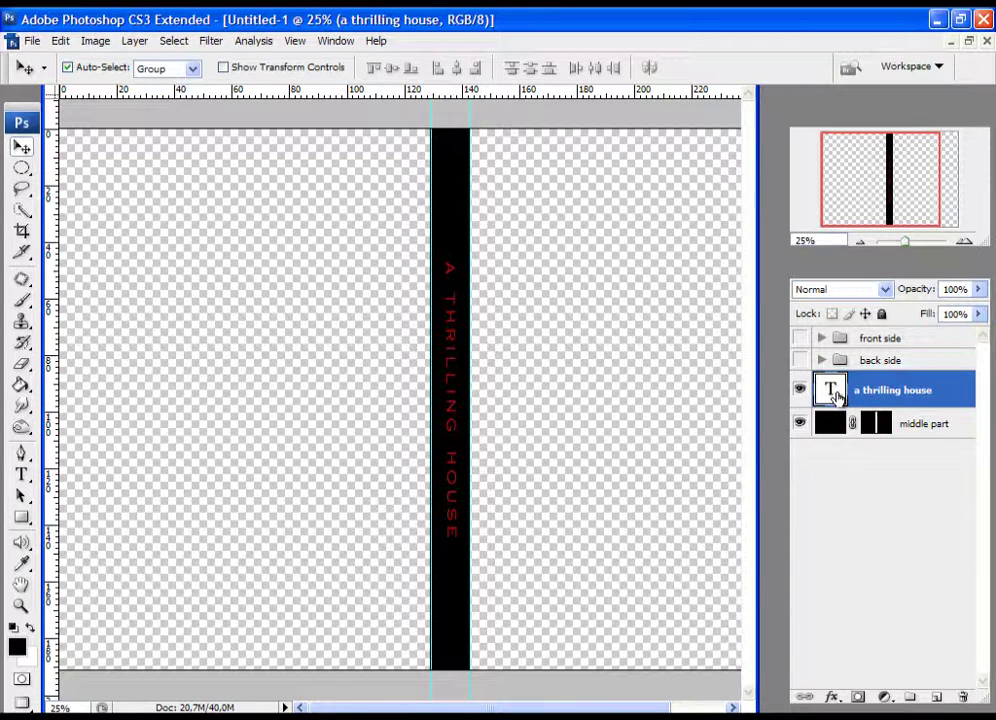
# Add a 3 px outside stroke in dark red to the spine title layer
pyautogui.click(834, 698)
pyautogui.click(857, 684)
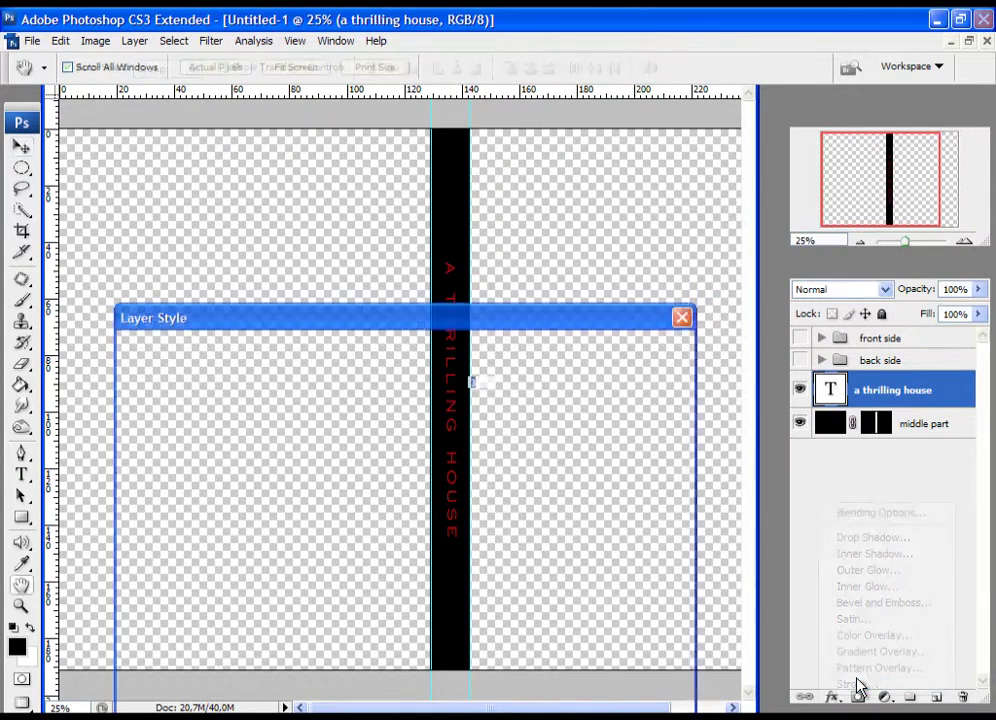
pyautogui.click(344, 505)
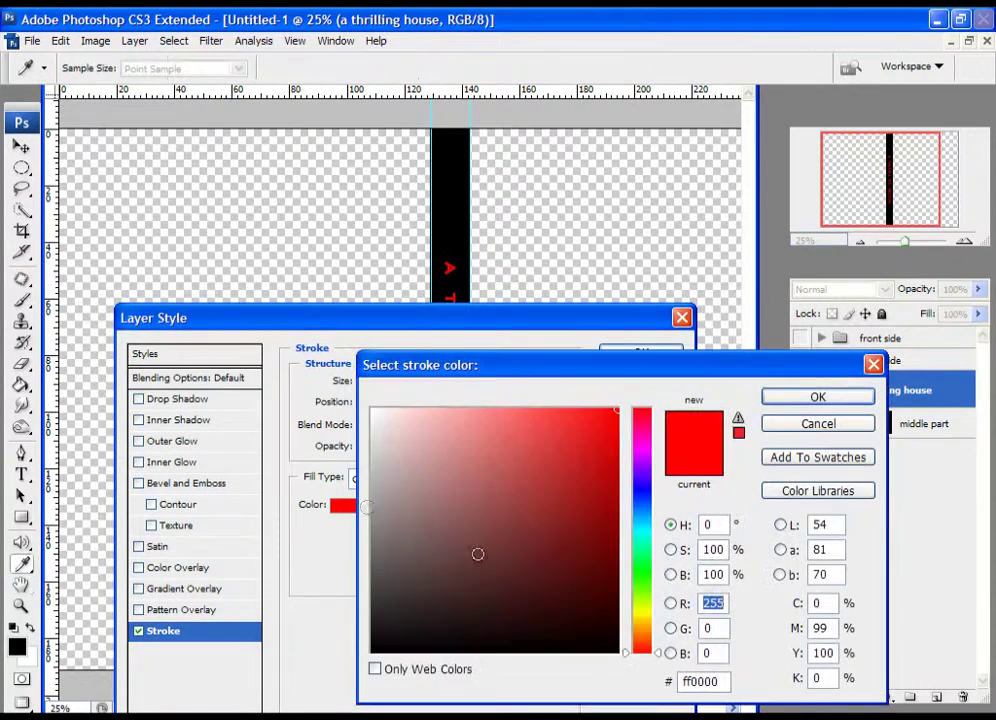
pyautogui.click(601, 547)
pyautogui.click(596, 542)
pyautogui.click(818, 397)
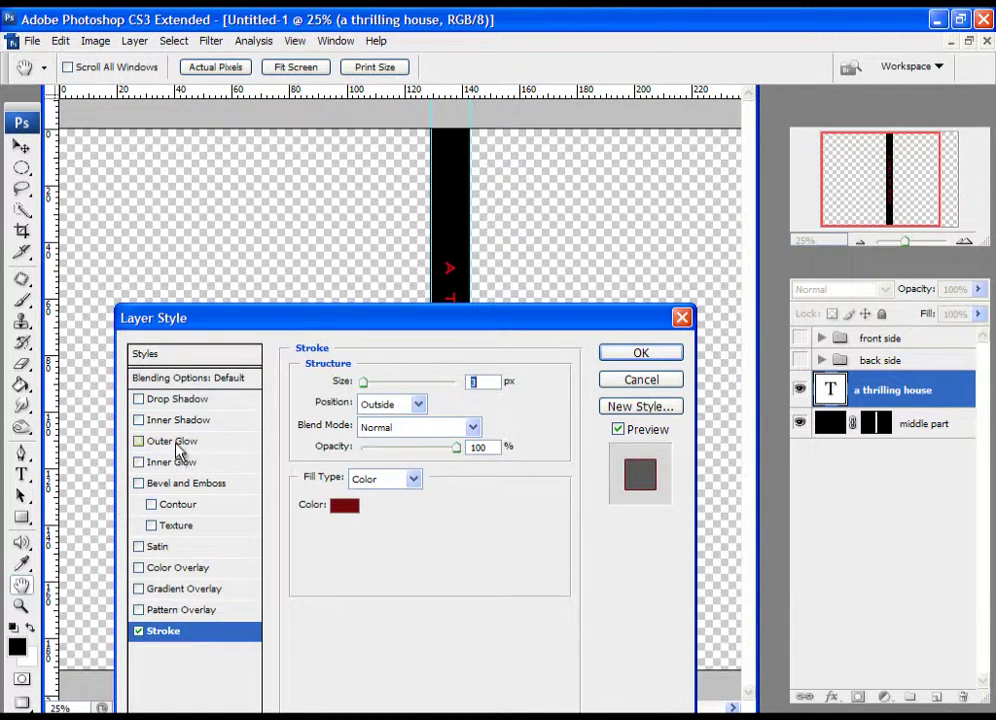
# Add a smooth inner bevel with contour to the spine title, apply the styles, and fine-tune its vertical position on the spine
pyautogui.click(190, 486)
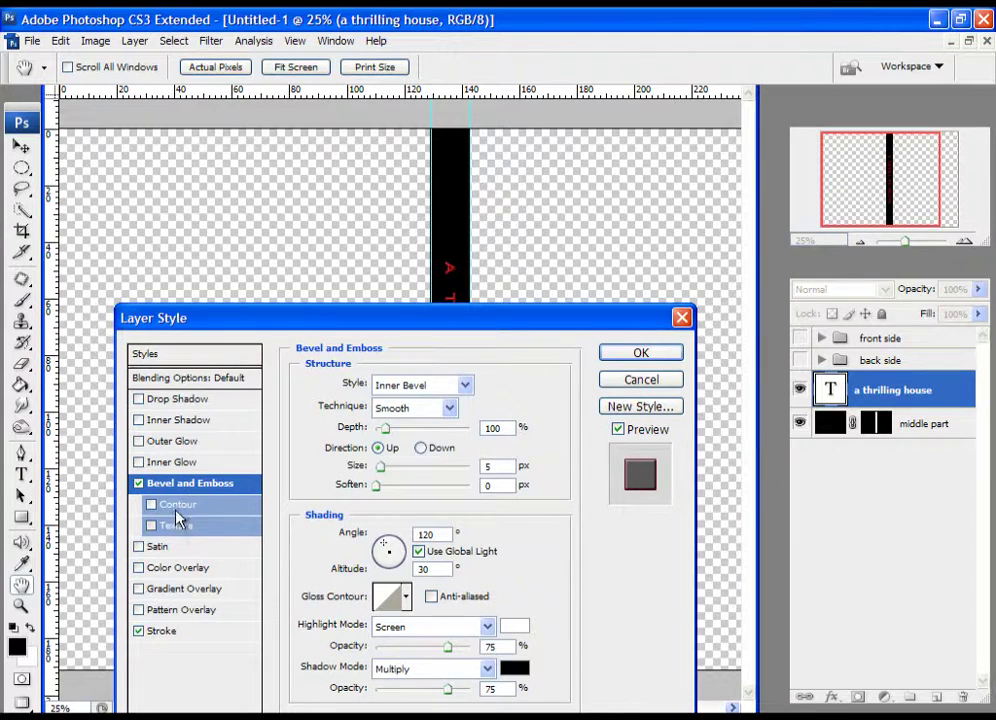
pyautogui.click(177, 508)
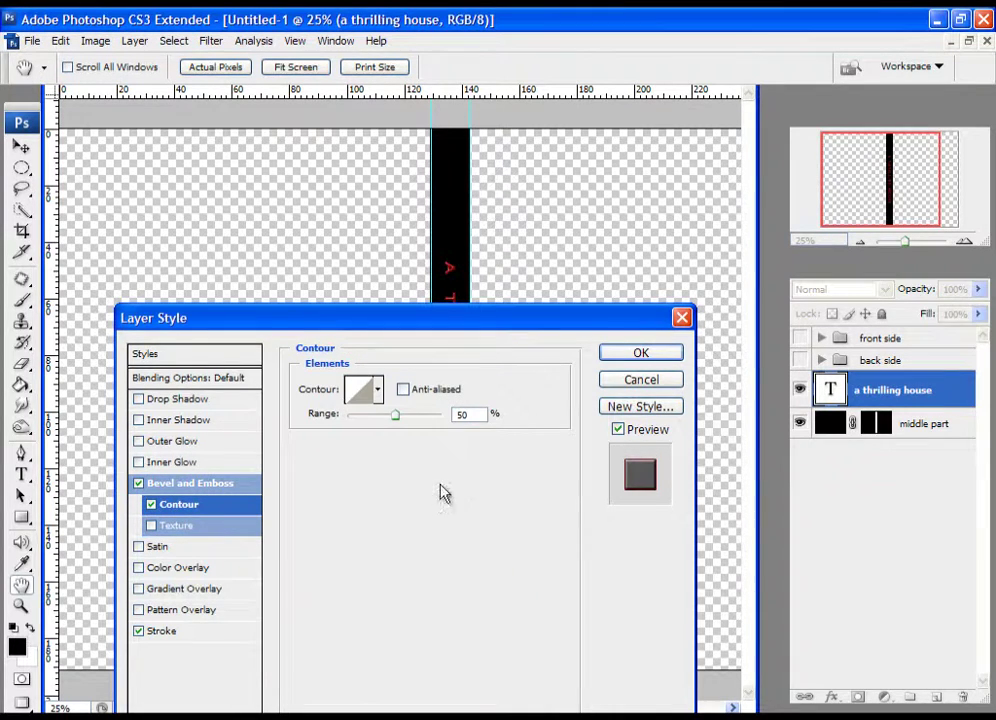
pyautogui.click(639, 355)
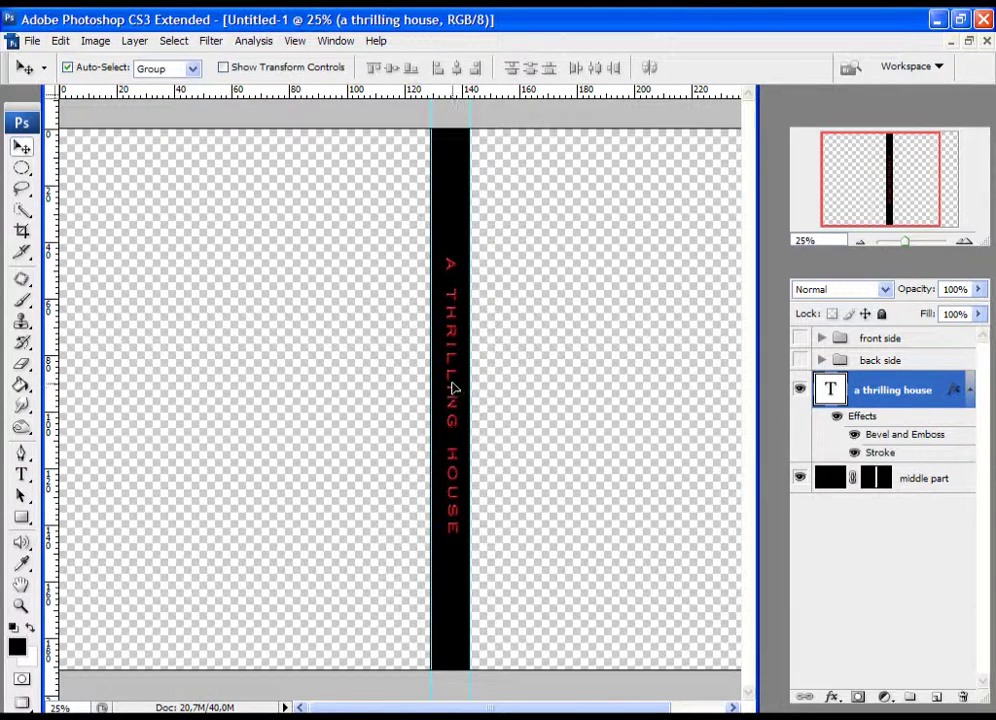
pyautogui.moveTo(452, 387); pyautogui.dragTo(452, 400)
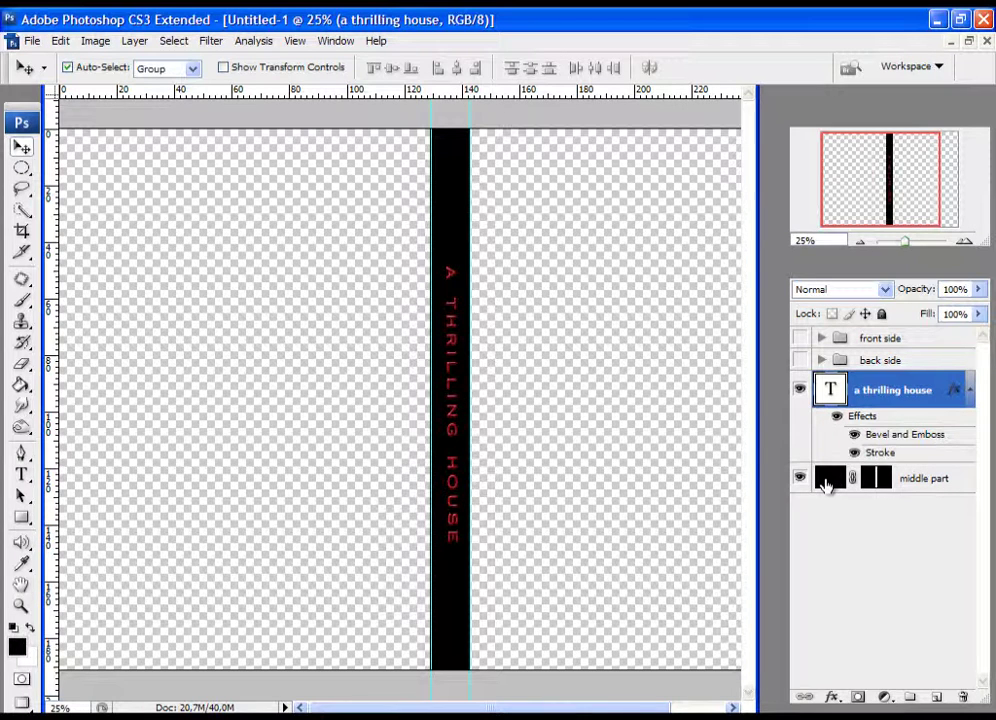
# Add a white inner glow to the middle part layer with 71% opacity and a size of 51 px
pyautogui.click(826, 478)
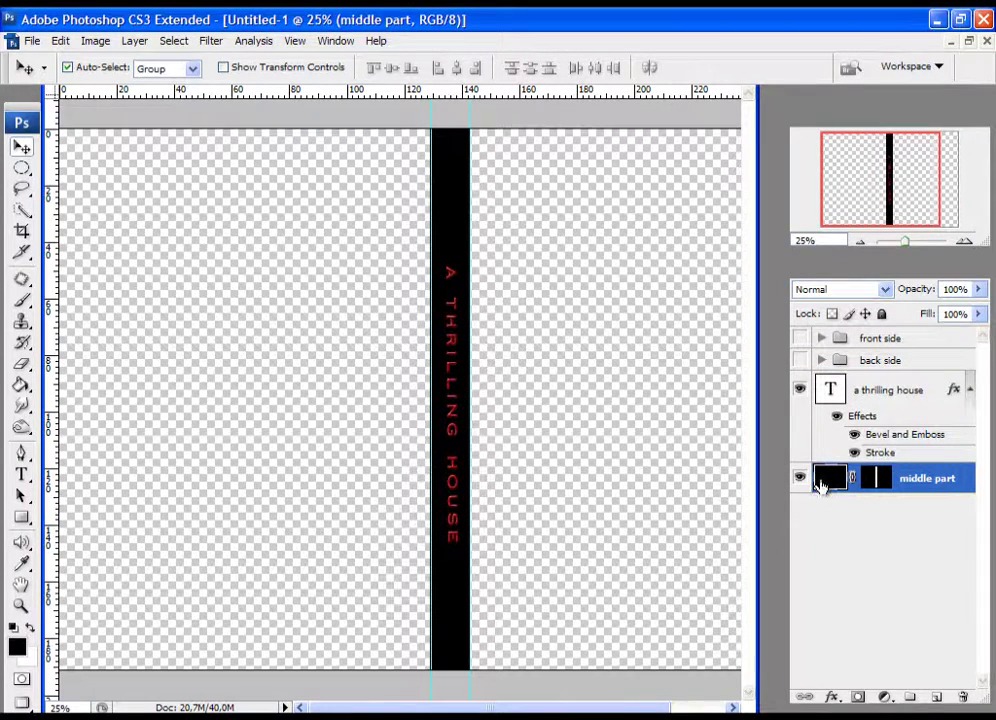
pyautogui.click(832, 697)
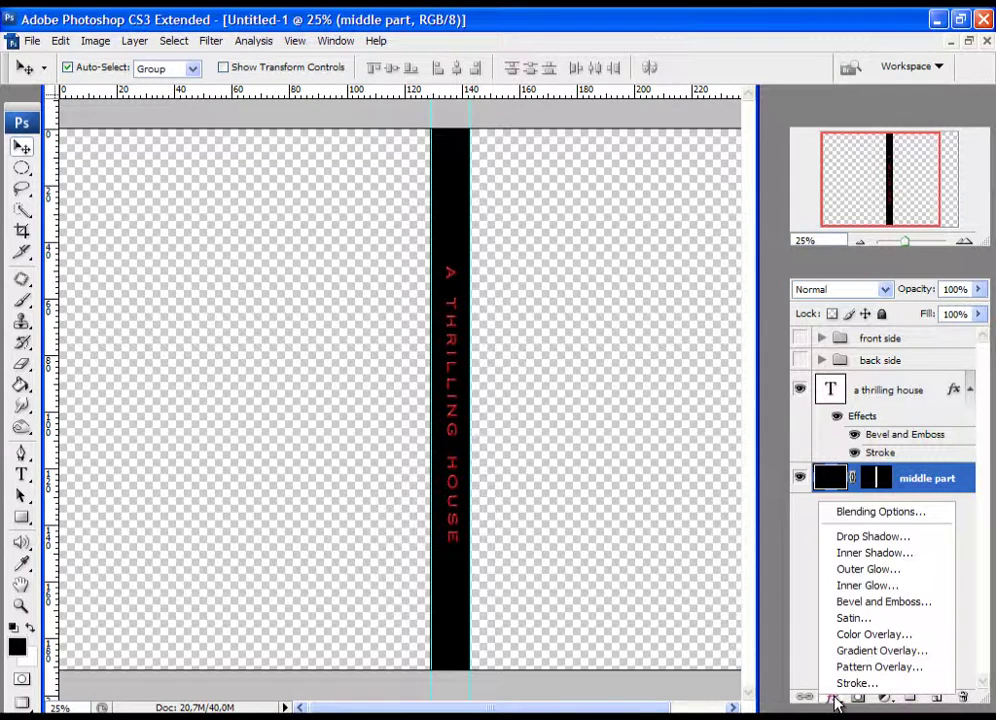
pyautogui.click(866, 586)
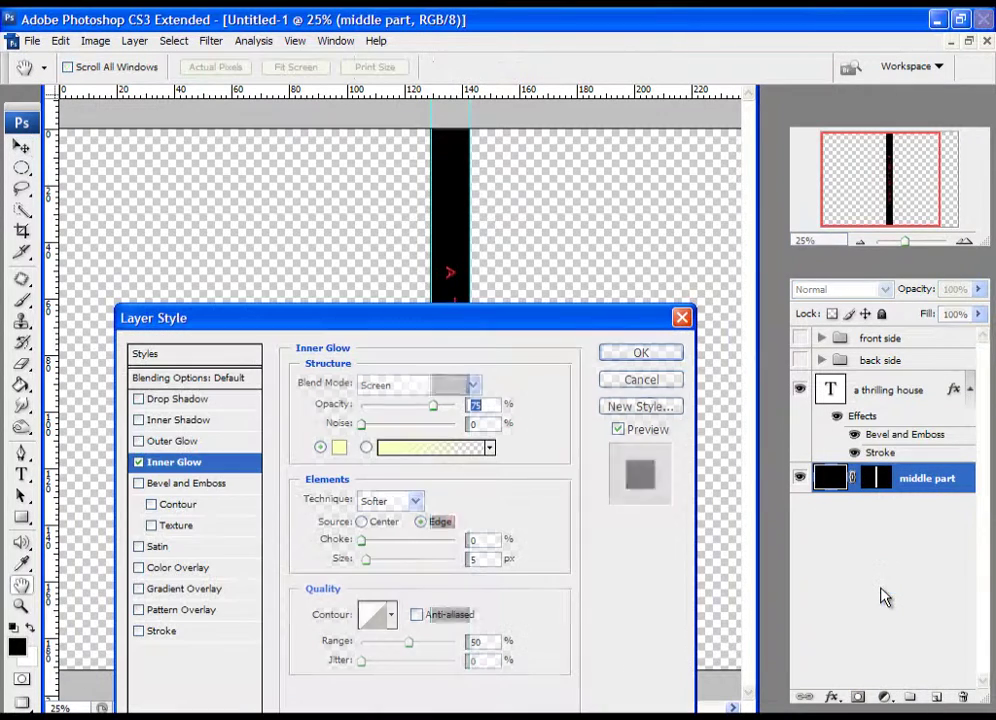
pyautogui.moveTo(370, 568); pyautogui.dragTo(387, 567)
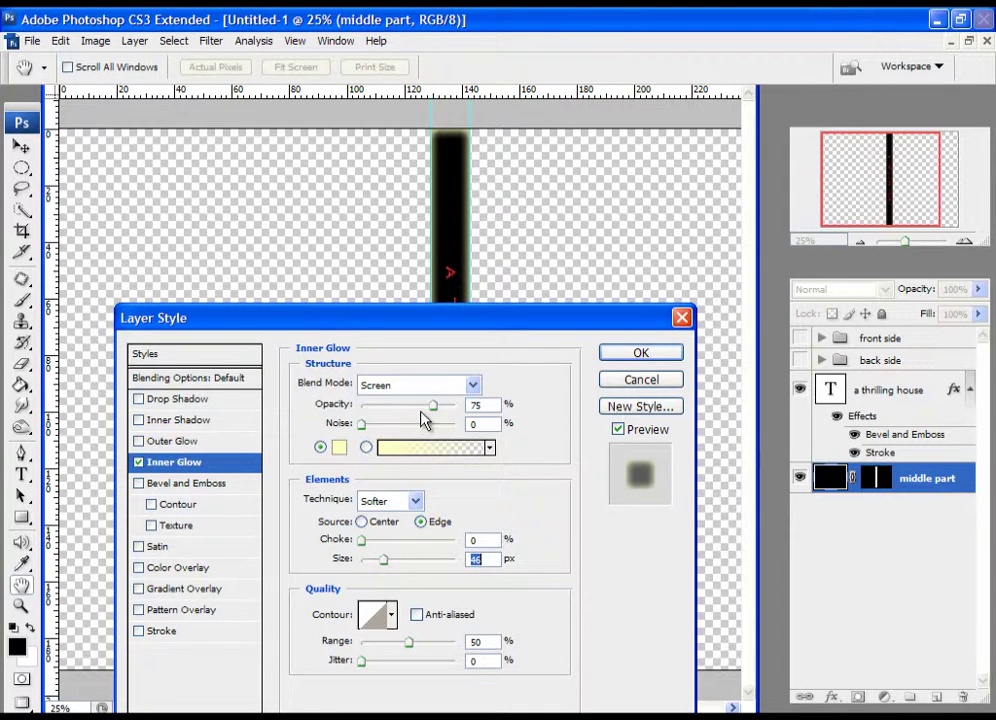
pyautogui.moveTo(429, 413)
pyautogui.mouseDown()
pyautogui.moveTo(471, 405)
pyautogui.moveTo(414, 406)
pyautogui.moveTo(433, 415)
pyautogui.mouseUp()
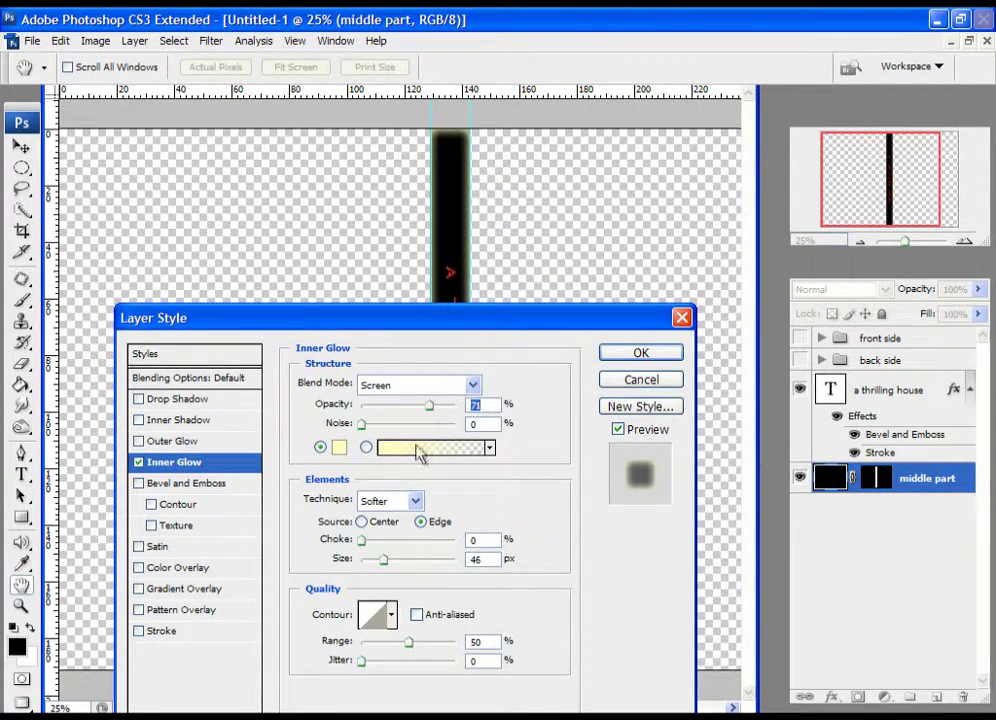
pyautogui.click(339, 447)
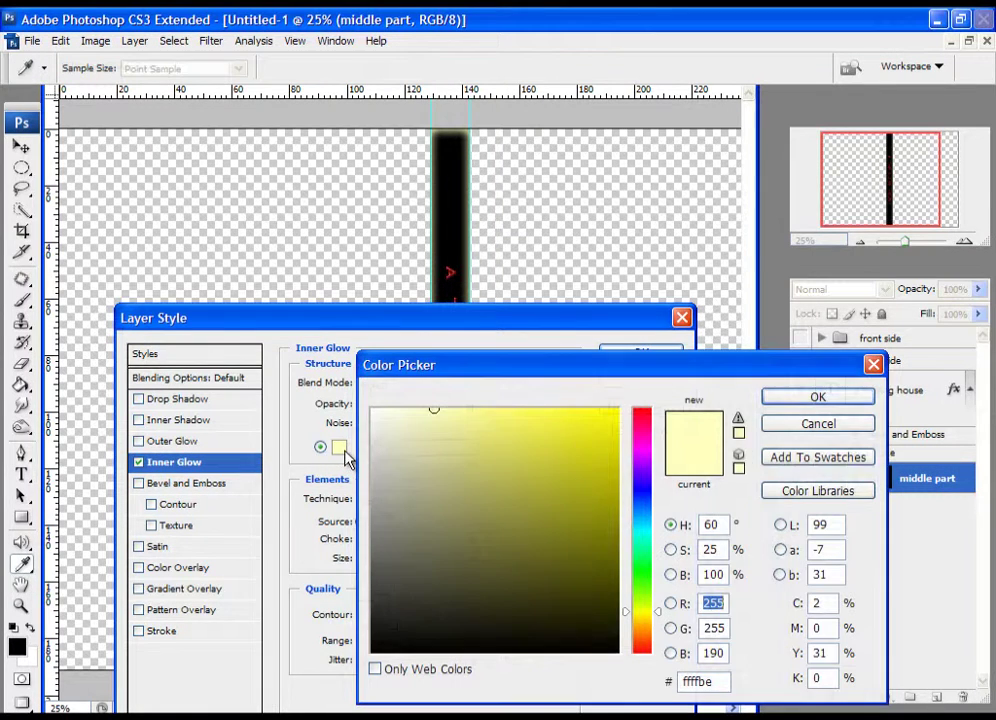
pyautogui.moveTo(438, 456); pyautogui.dragTo(345, 393)
pyautogui.click(800, 397)
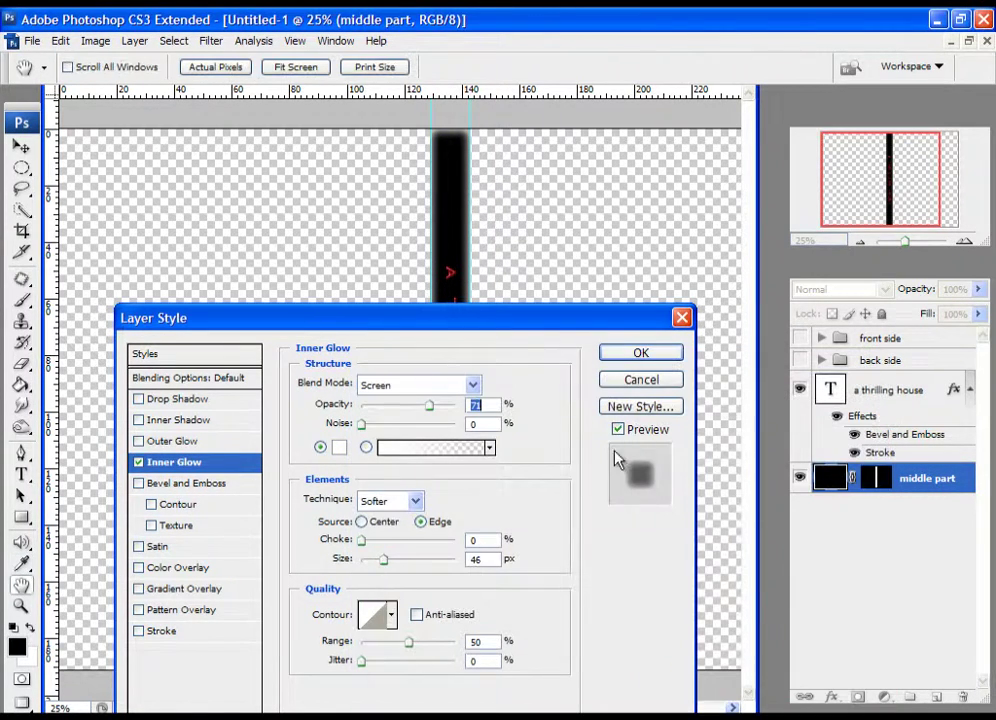
pyautogui.moveTo(384, 561); pyautogui.dragTo(386, 567)
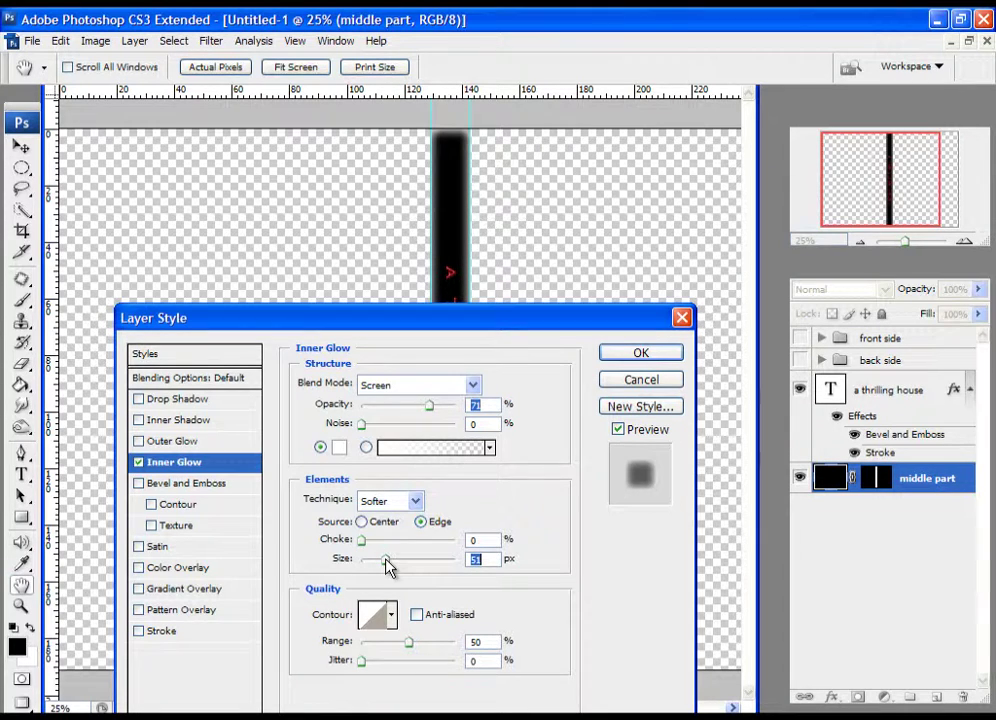
pyautogui.click(638, 354)
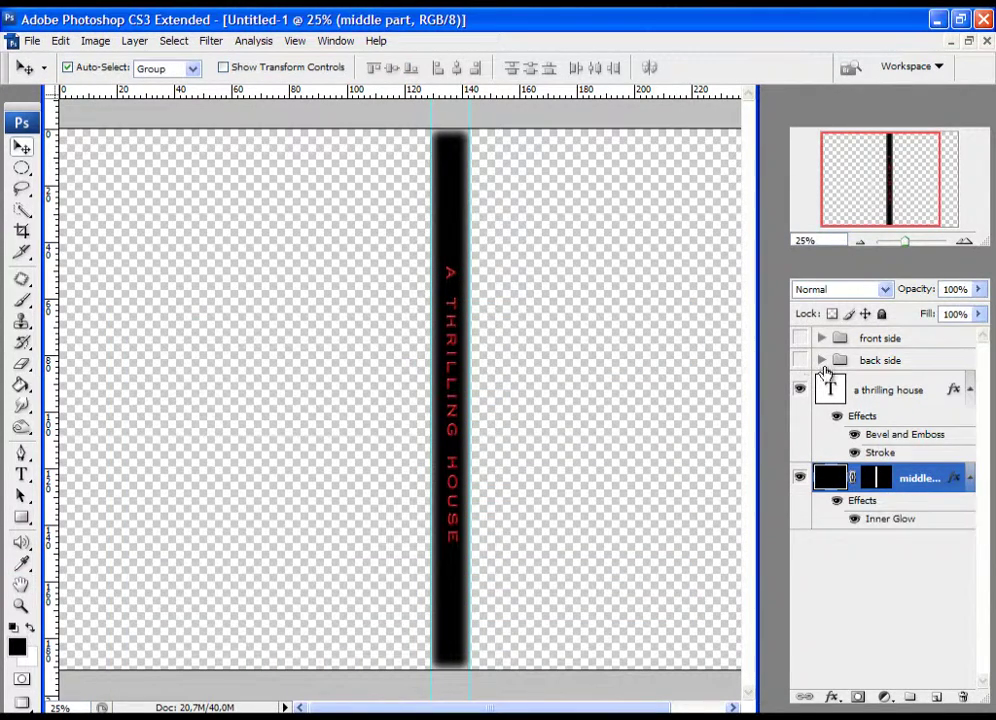
# Show the front side and back side groups, and set the middle part's inner glow opacity to 45%
pyautogui.click(800, 339)
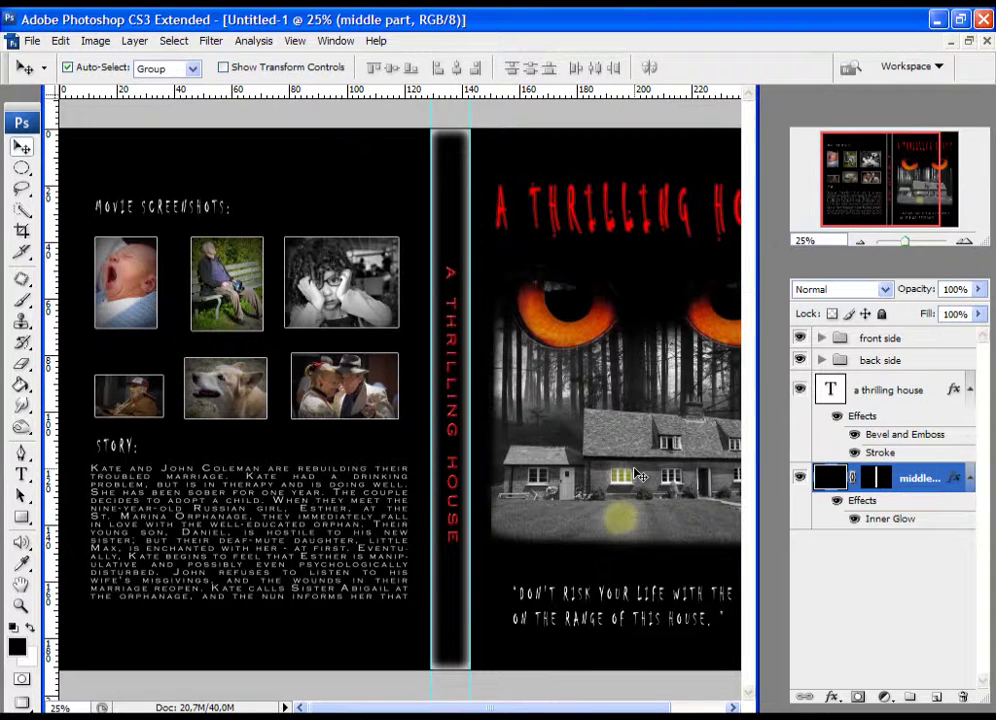
pyautogui.doubleClick(857, 512)
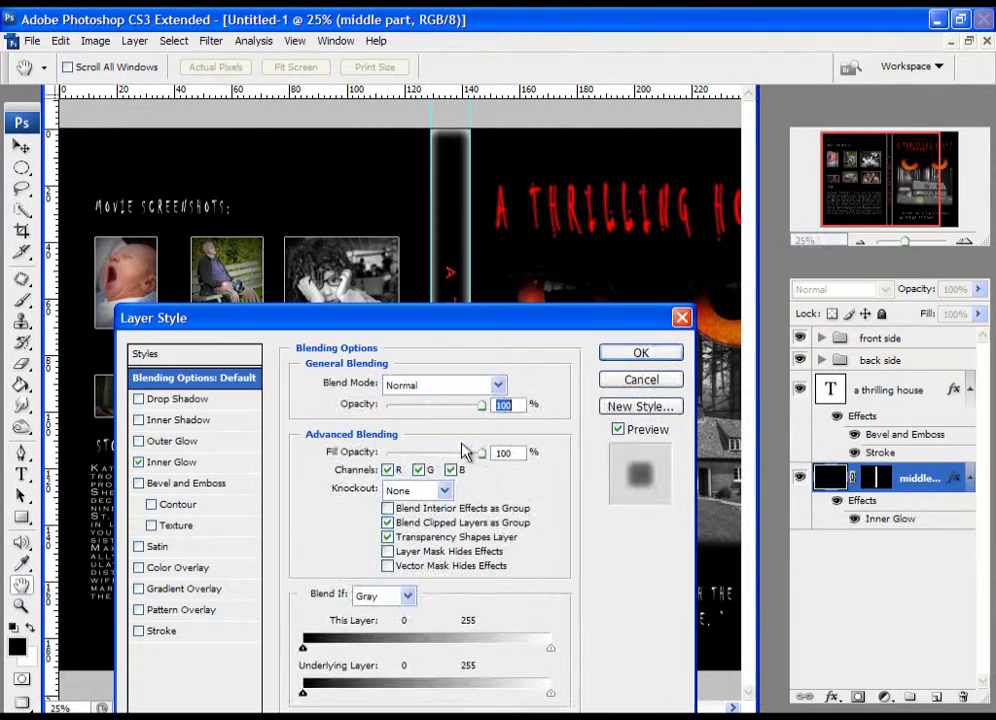
pyautogui.click(641, 380)
pyautogui.doubleClick(878, 526)
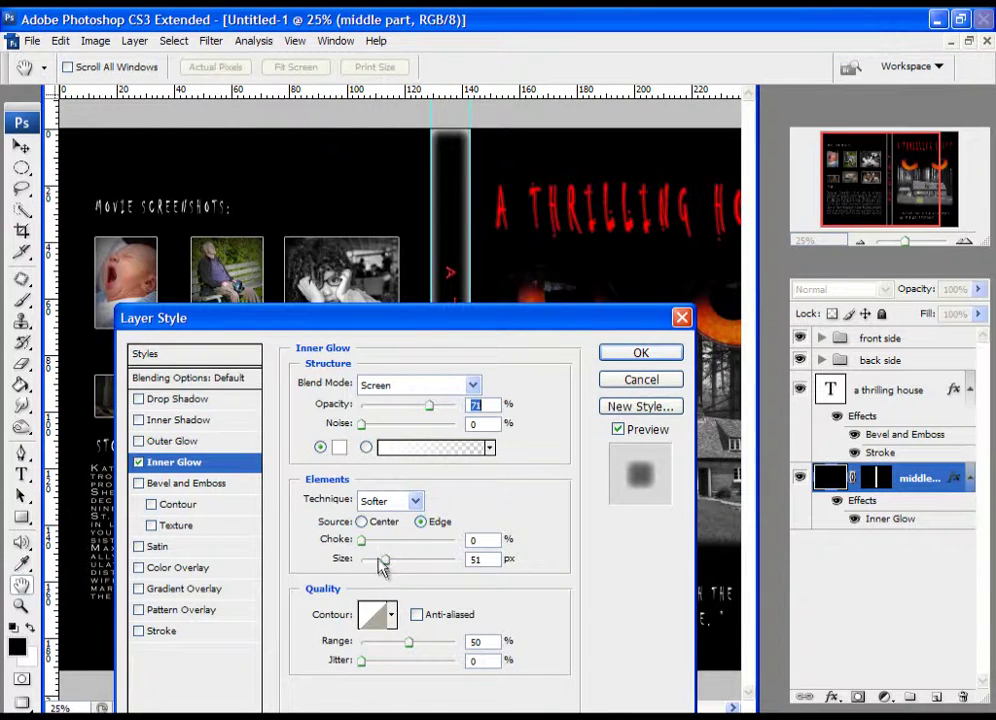
pyautogui.moveTo(430, 410); pyautogui.dragTo(404, 408)
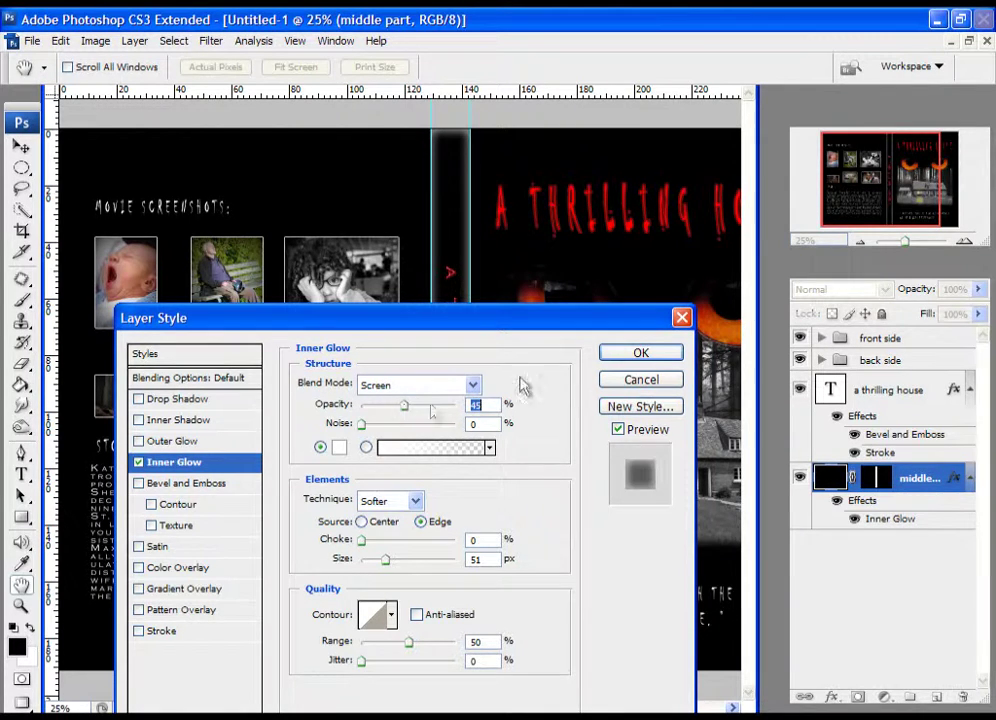
pyautogui.click(640, 353)
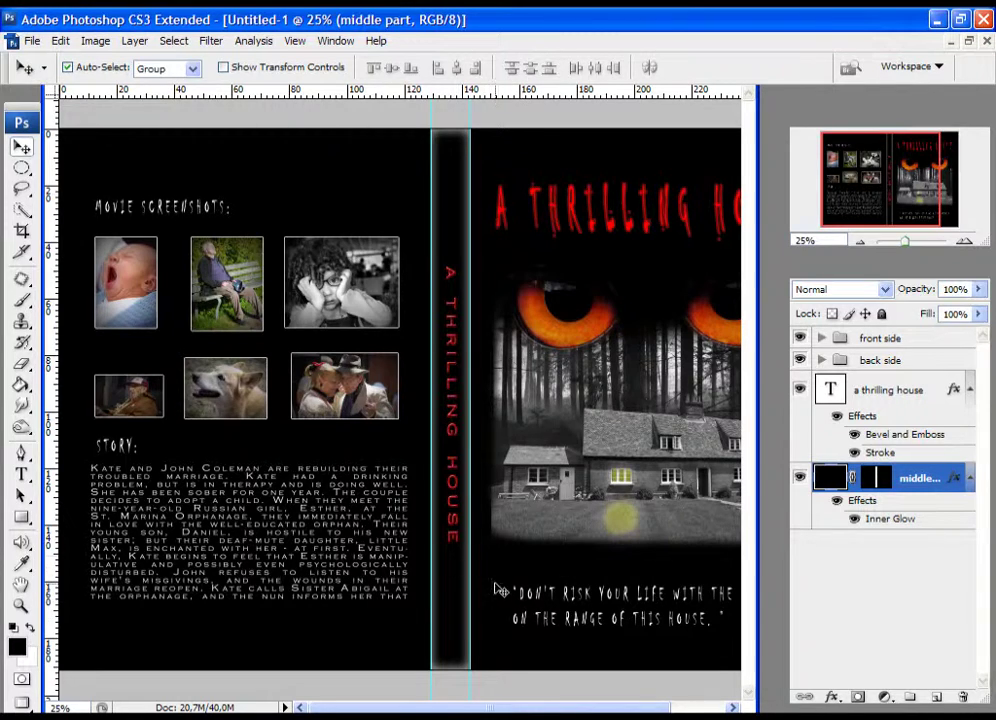
# Fit the whole cover on screen to examine the back side, spine and front side together
pyautogui.moveTo(607, 391); pyautogui.dragTo(330, 428)
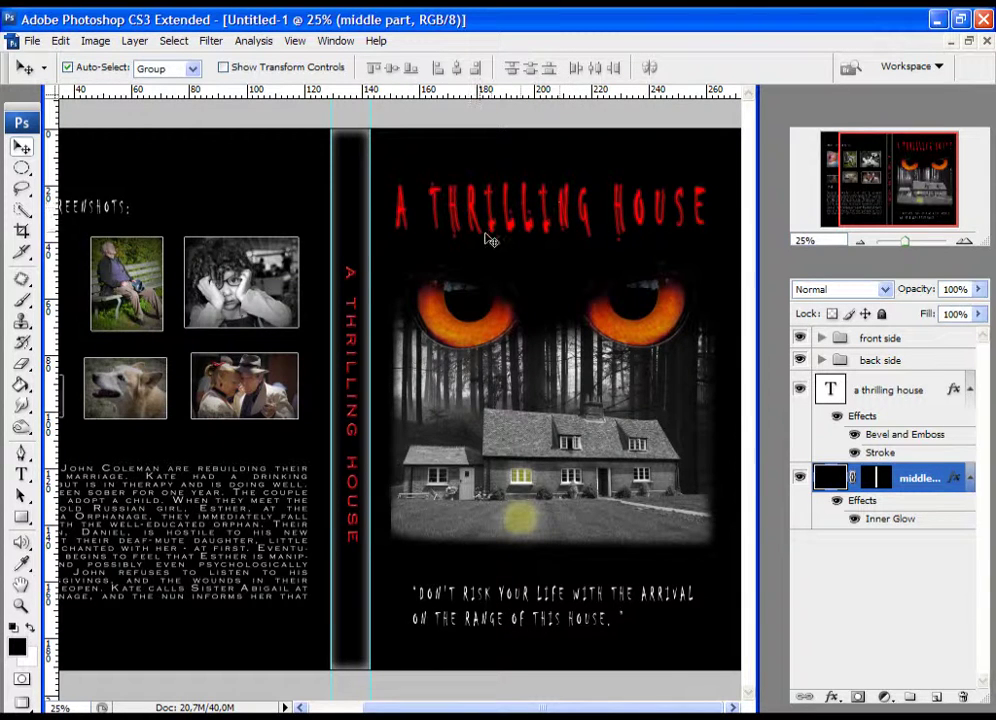
pyautogui.click(21, 606)
pyautogui.click(455, 67)
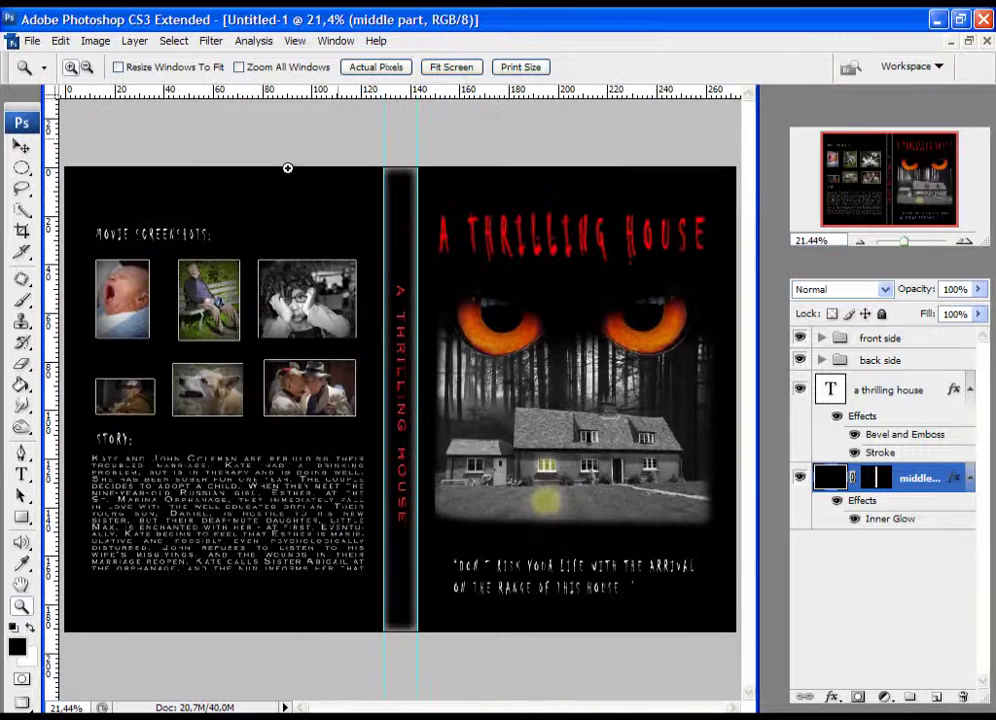